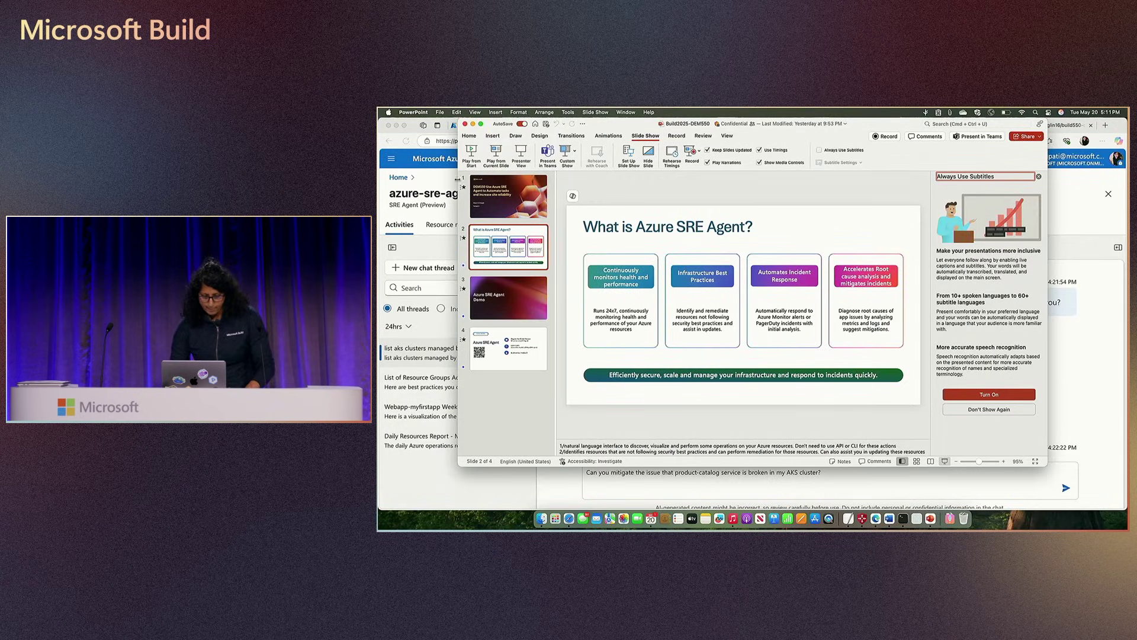
Step: Hide the slides, glance at the Otel Demo storefront, then return to the azure-sre-agent-007 chat
key(super+Tab)
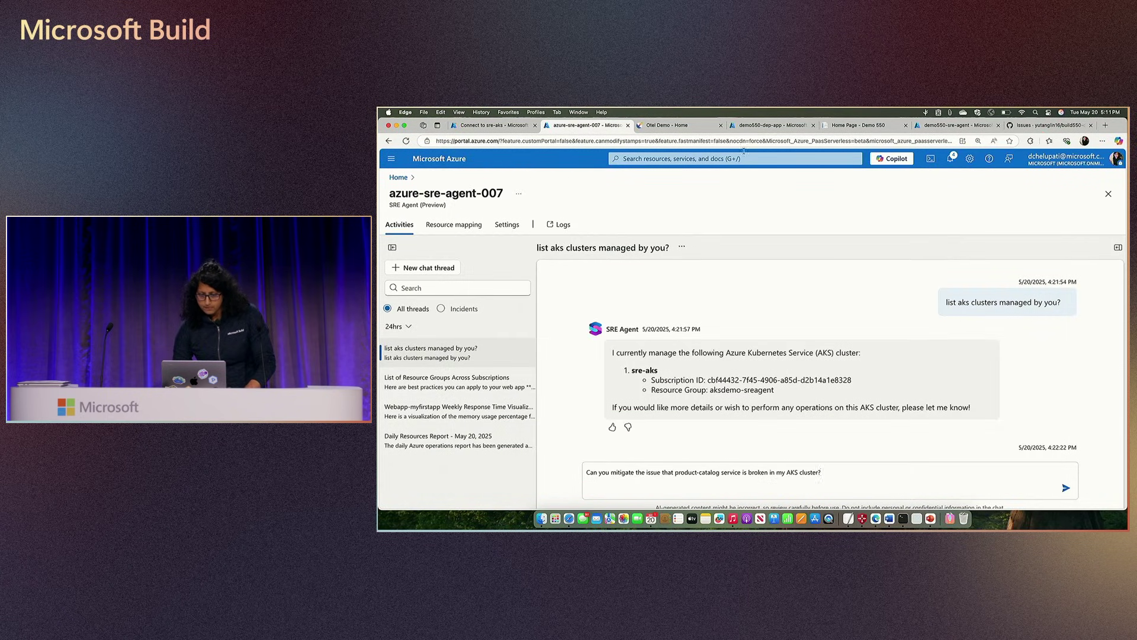
click(671, 125)
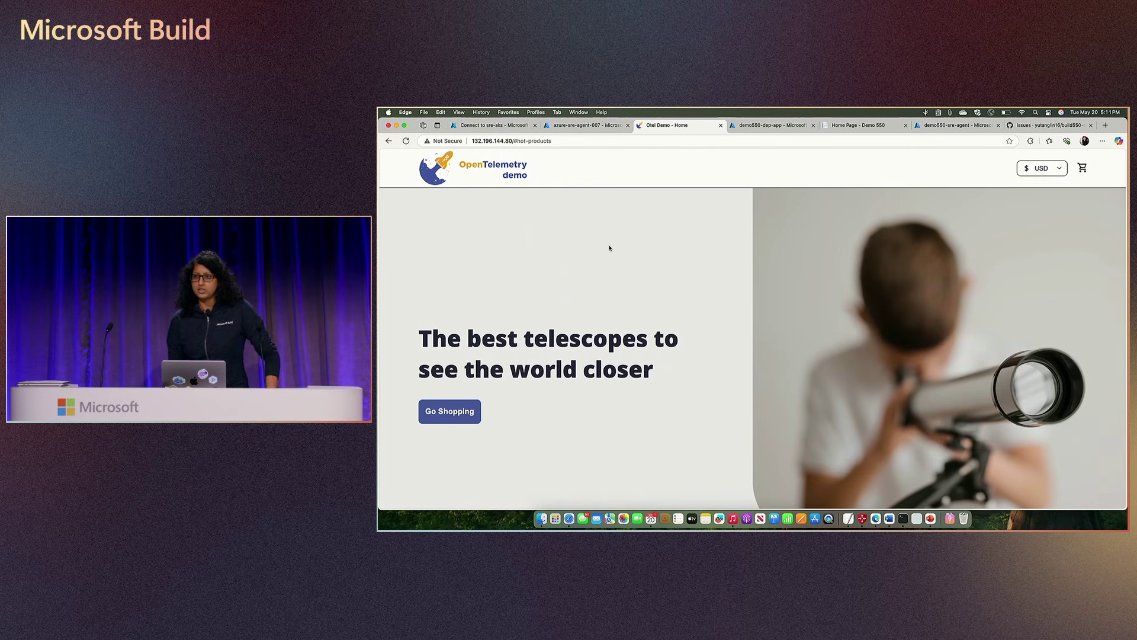
click(584, 125)
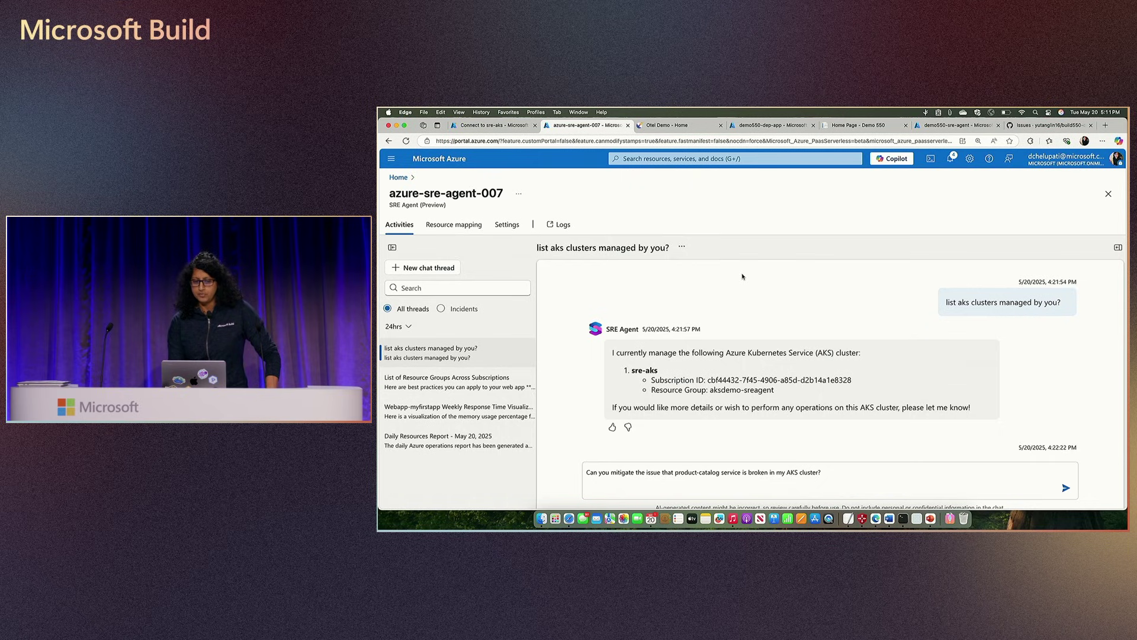
Step: Open the Otel Demo store's Go Shopping listing with empty Hot Products, then return to the agent chat
click(662, 126)
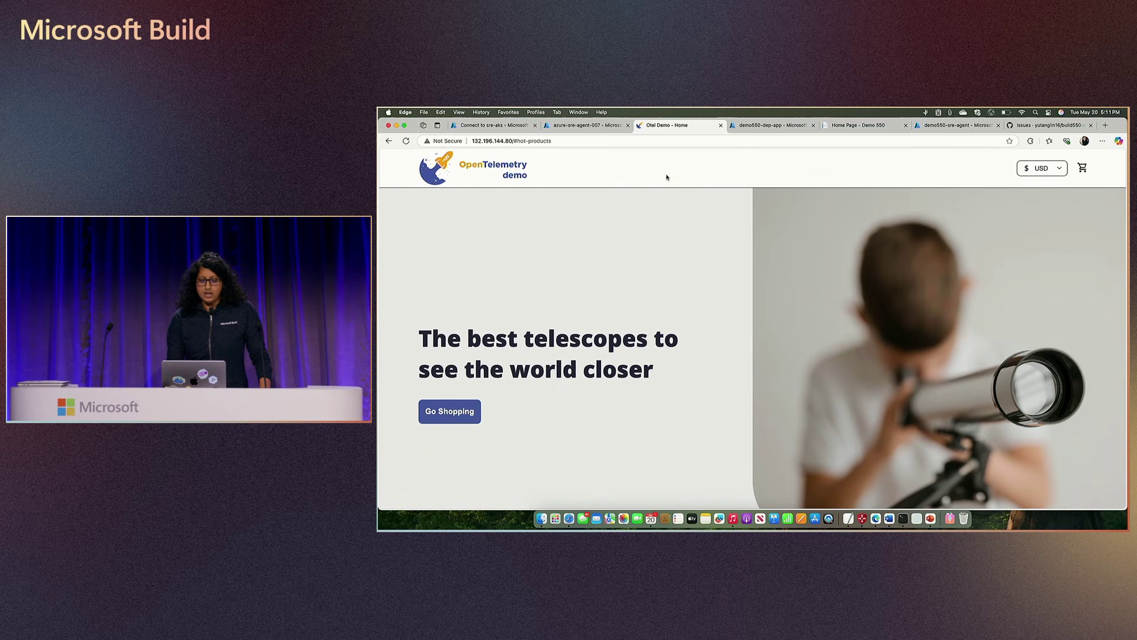
click(436, 414)
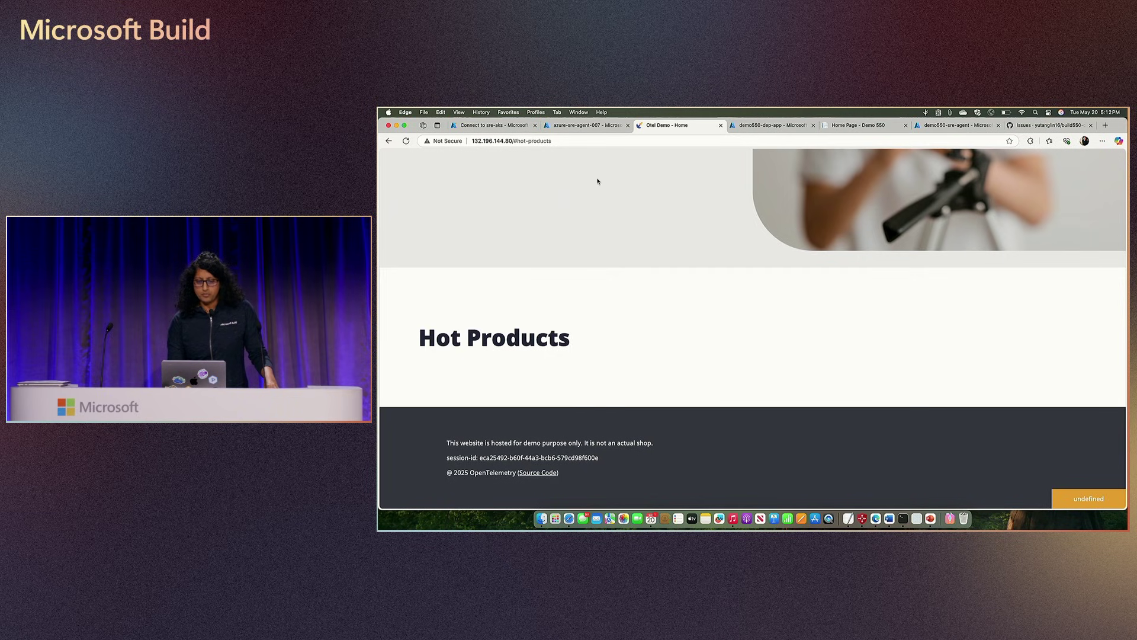
click(578, 125)
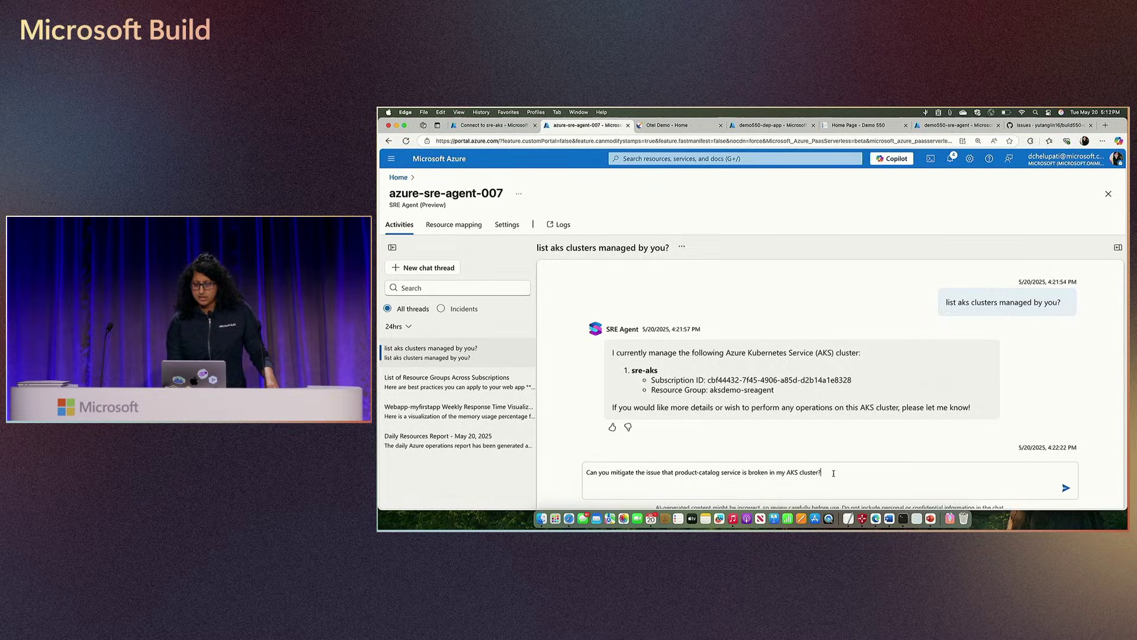
Step: Submit the request to mitigate the product-catalog service in the AKS cluster
click(1066, 487)
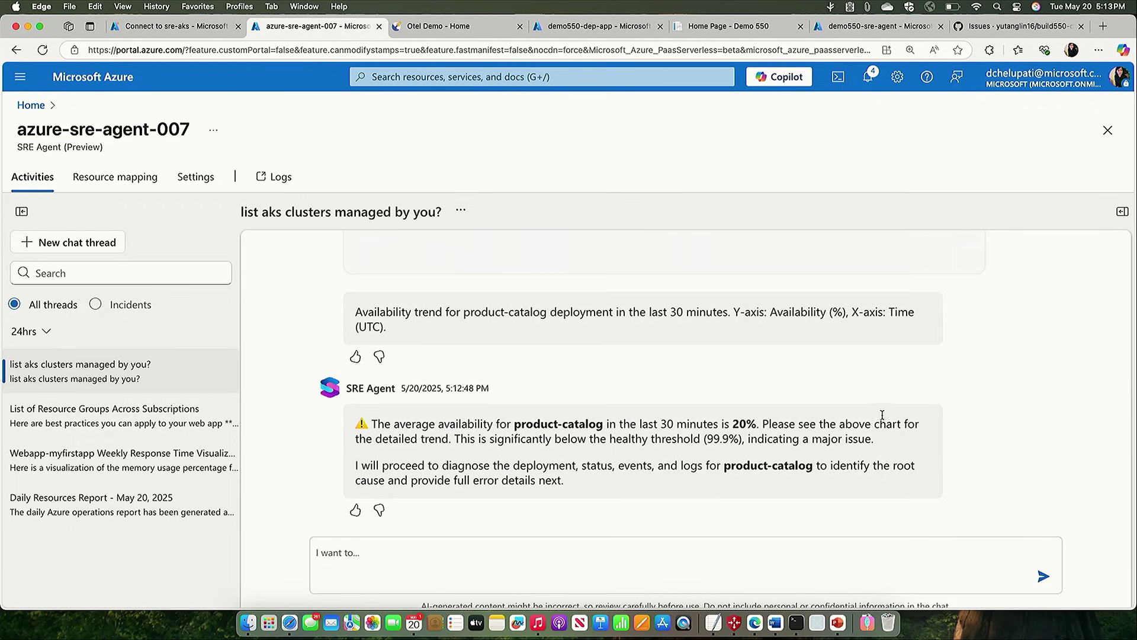
scroll(889, 426, up, 3)
scroll(883, 415, up, 2)
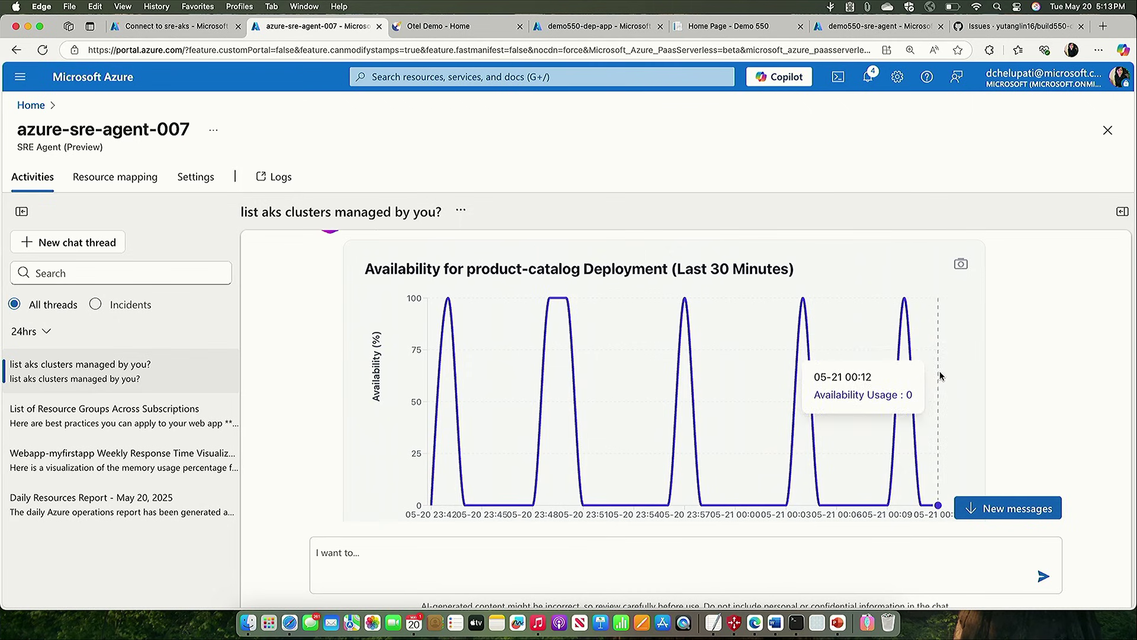
scroll(1038, 459, down, 1)
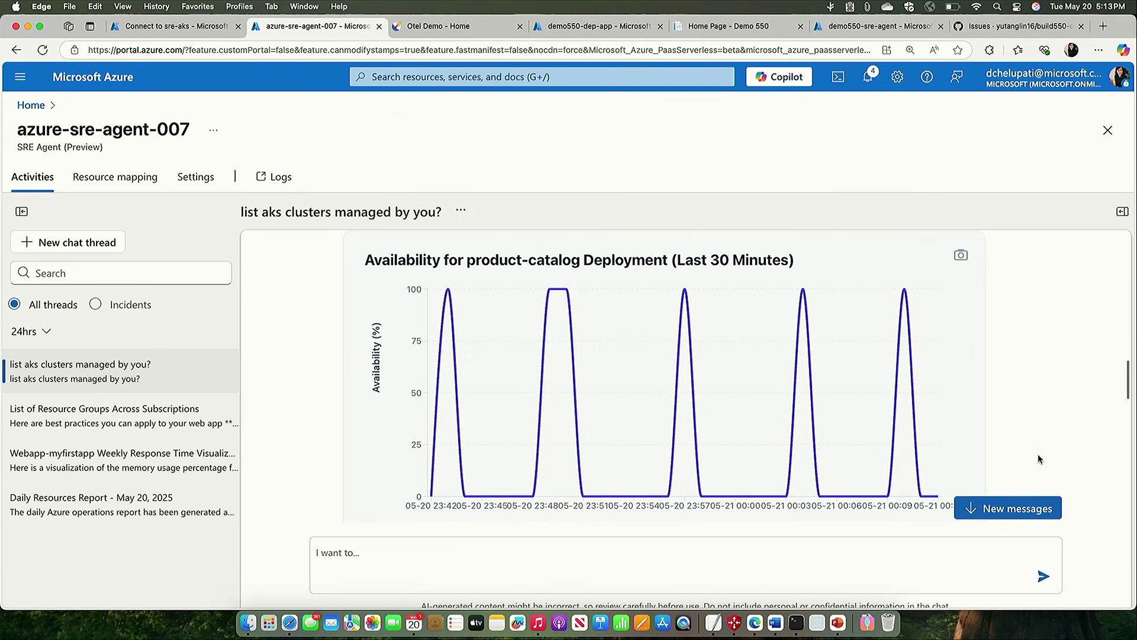
Step: Jump to the agent's latest replies on the product-catalog crash and its Rollback approval card
click(995, 508)
scroll(992, 466, up, 1)
scroll(993, 466, up, 3)
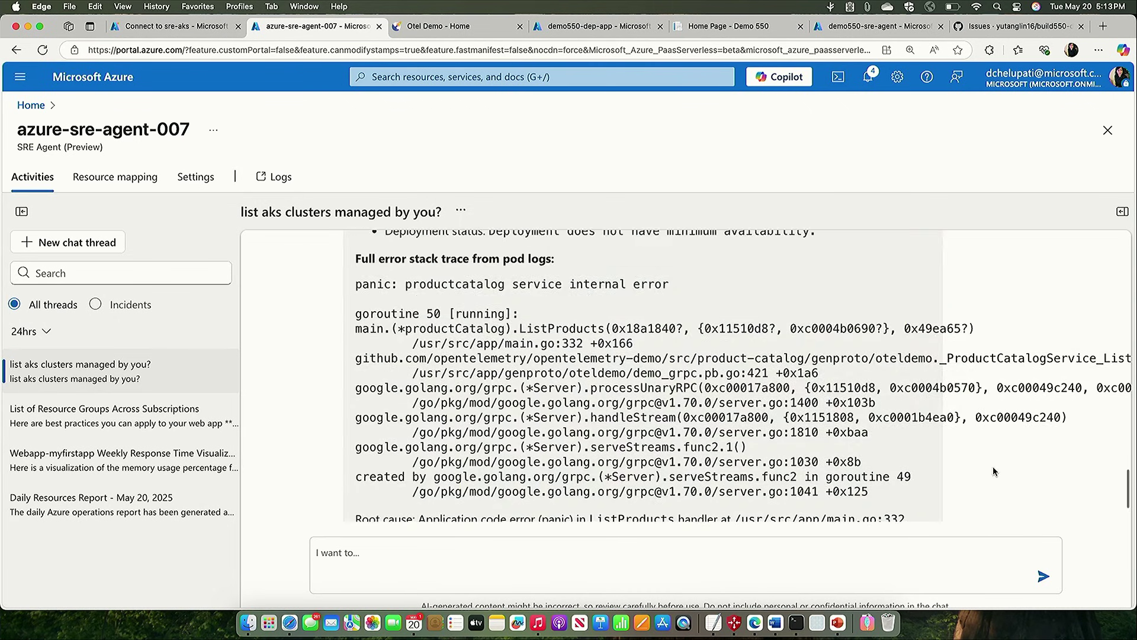
scroll(969, 440, up, 1)
scroll(941, 412, up, 1)
scroll(942, 413, up, 1)
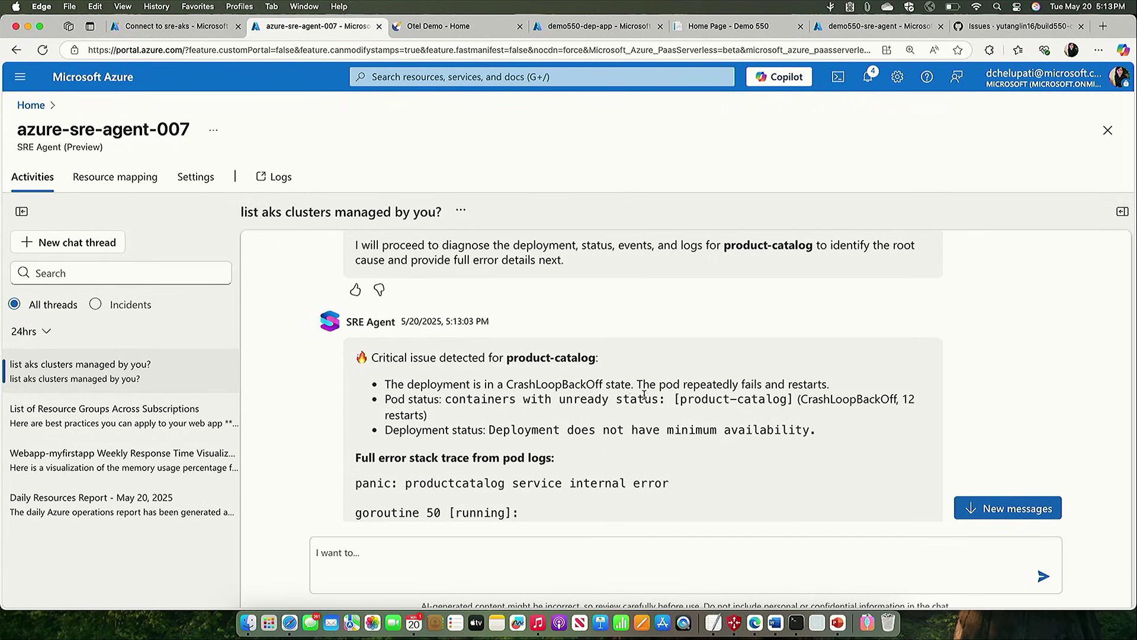
scroll(641, 401, down, 2)
scroll(642, 401, down, 1)
scroll(642, 401, down, 2)
scroll(621, 392, down, 2)
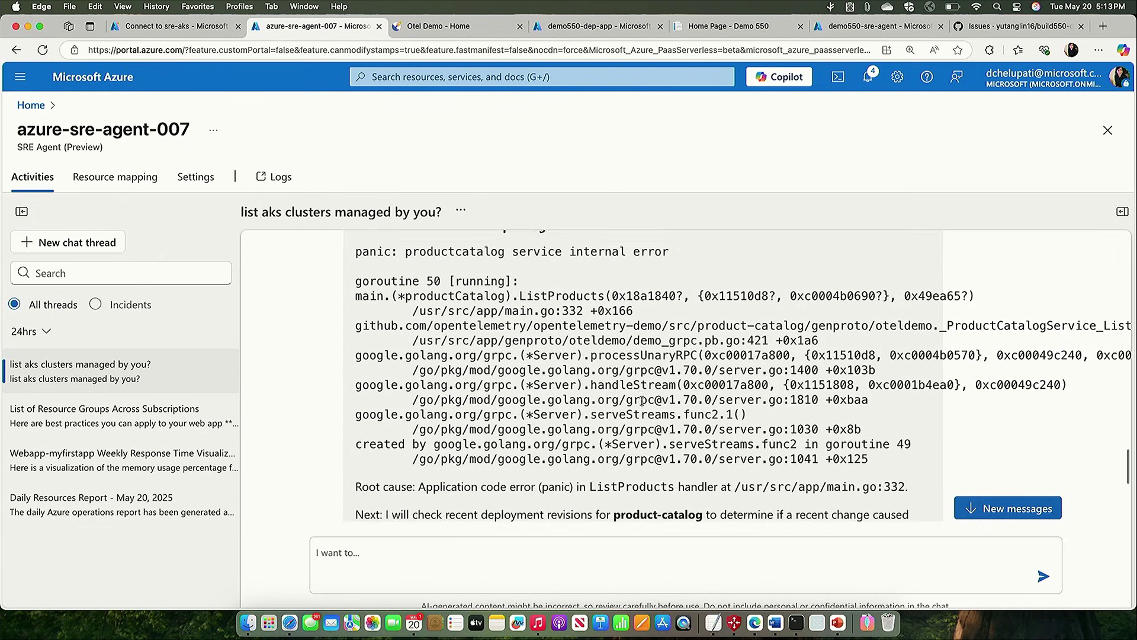
scroll(573, 380, down, 3)
scroll(662, 410, down, 2)
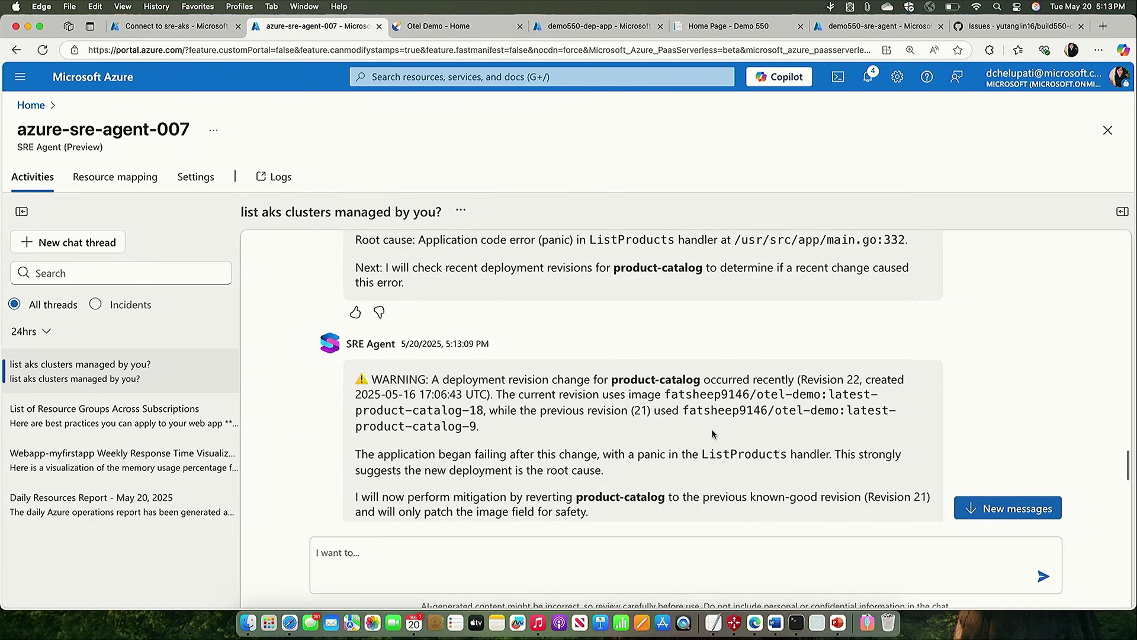
scroll(959, 459, down, 1)
scroll(955, 438, down, 1)
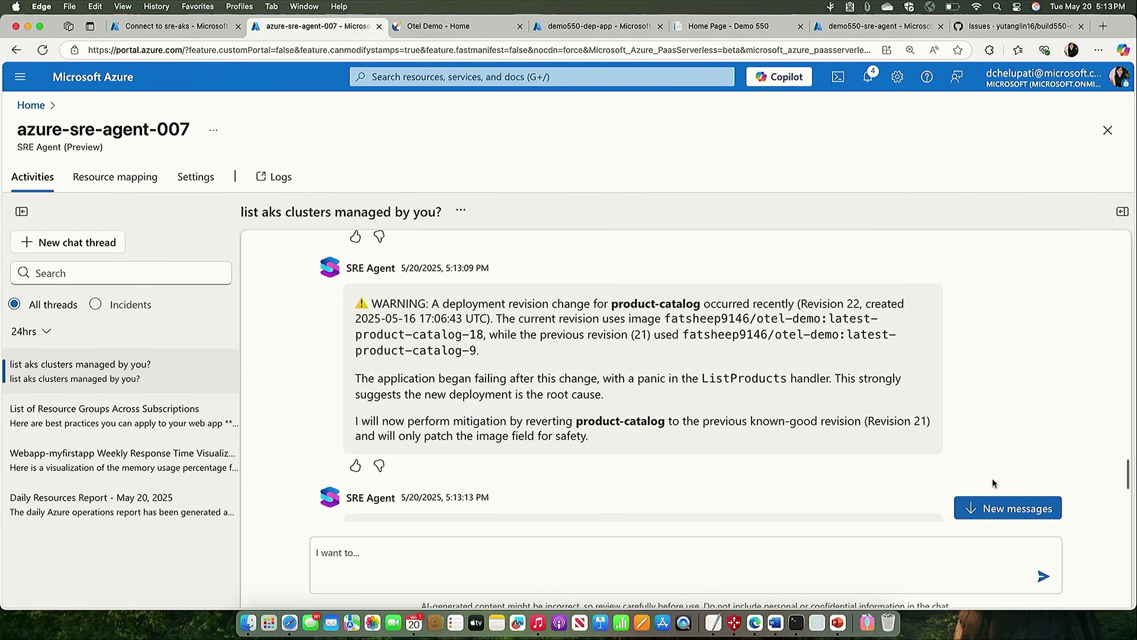
scroll(987, 462, down, 1)
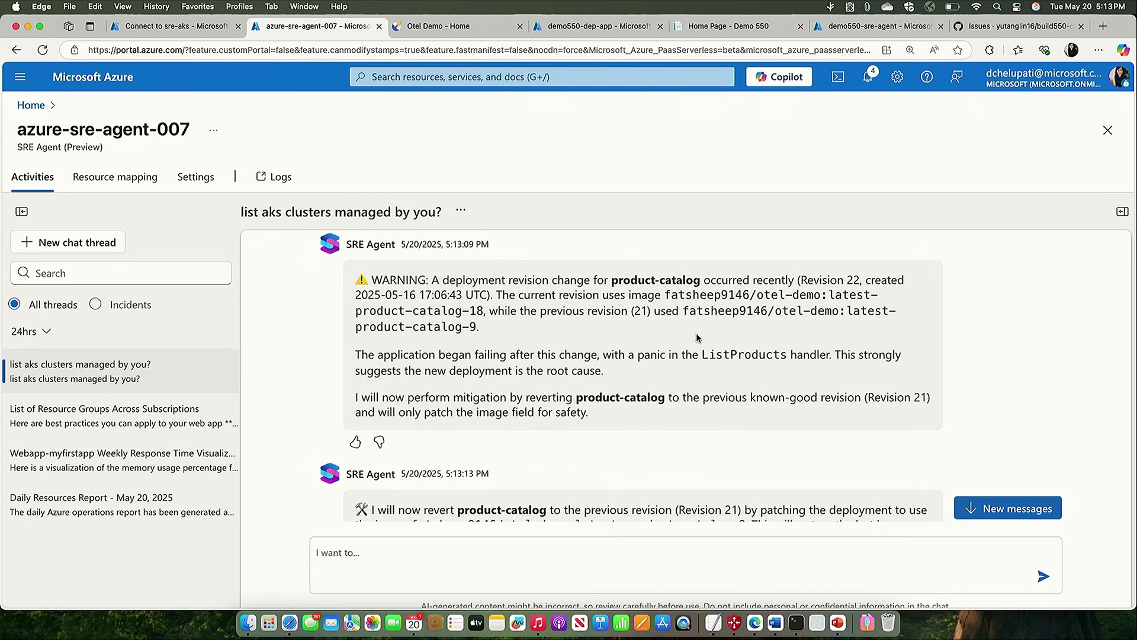
scroll(724, 401, down, 2)
scroll(725, 401, down, 2)
scroll(851, 416, down, 2)
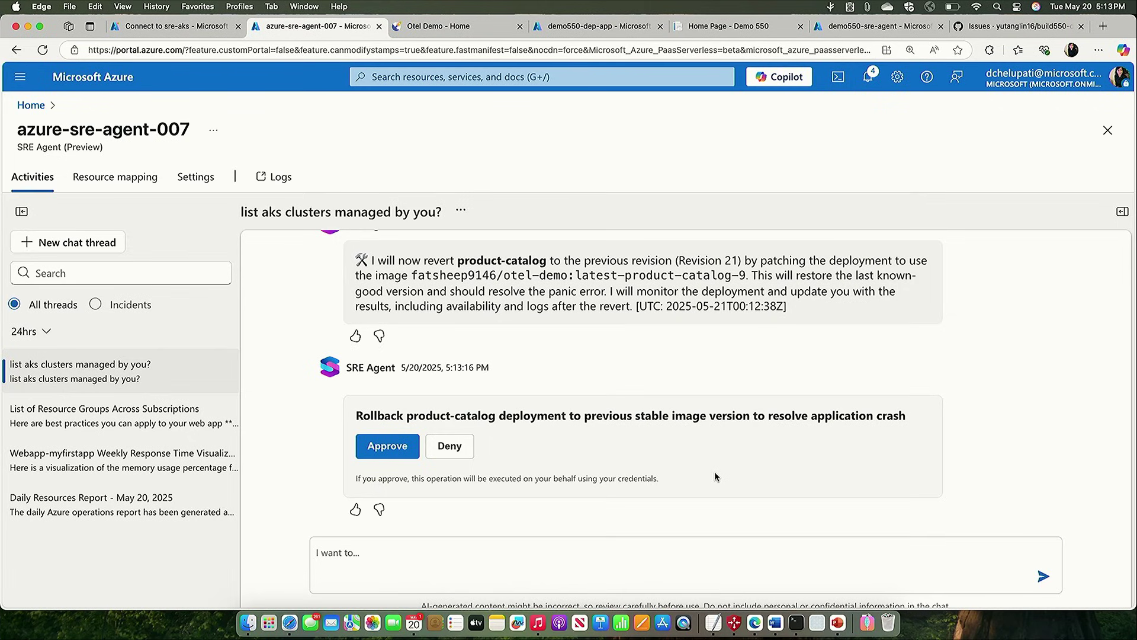
Step: Approve the Rollback product-catalog deployment card to revert to the previous stable image
click(387, 455)
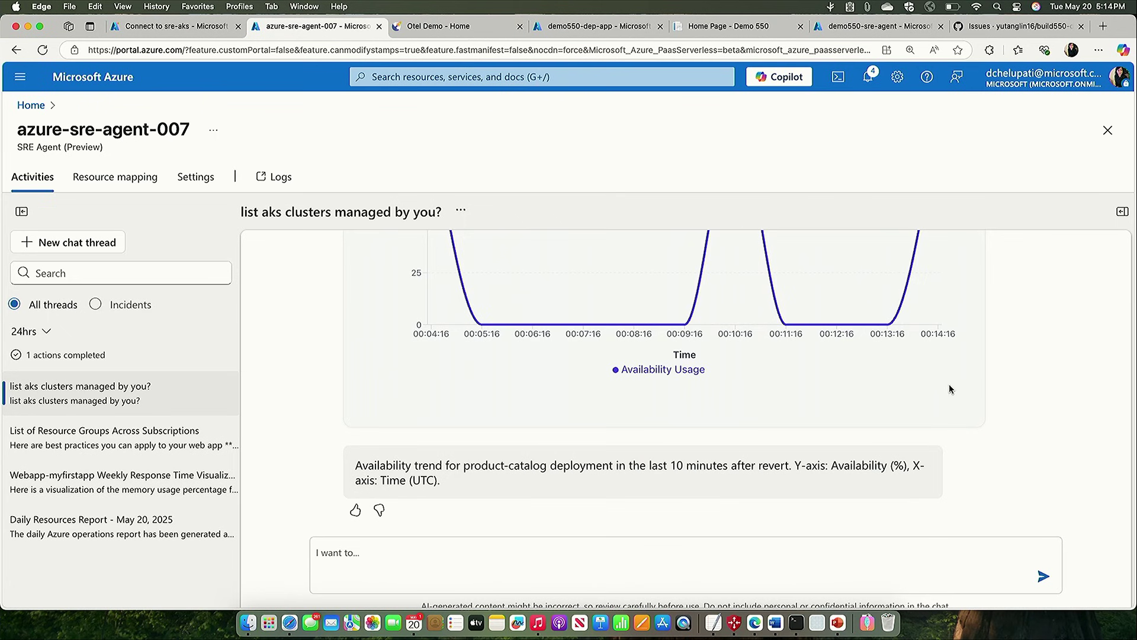
Step: Open the List of Resource Groups Across Subscriptions thread to view its Azure App Types Distribution chart
click(169, 436)
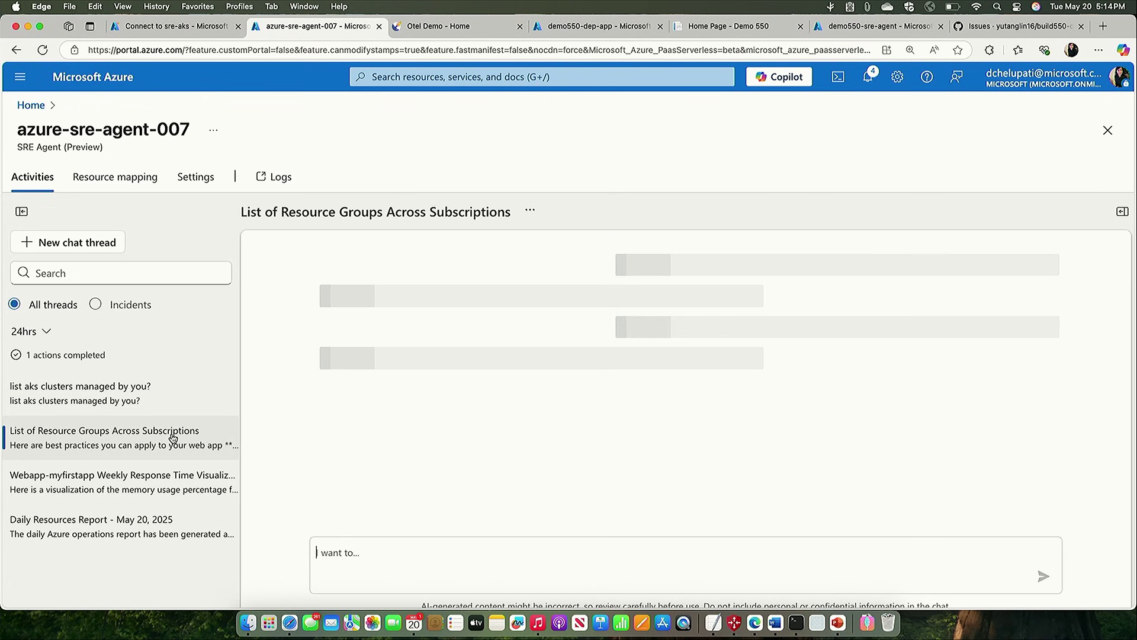
scroll(1023, 381, up, 10)
scroll(1032, 371, up, 10)
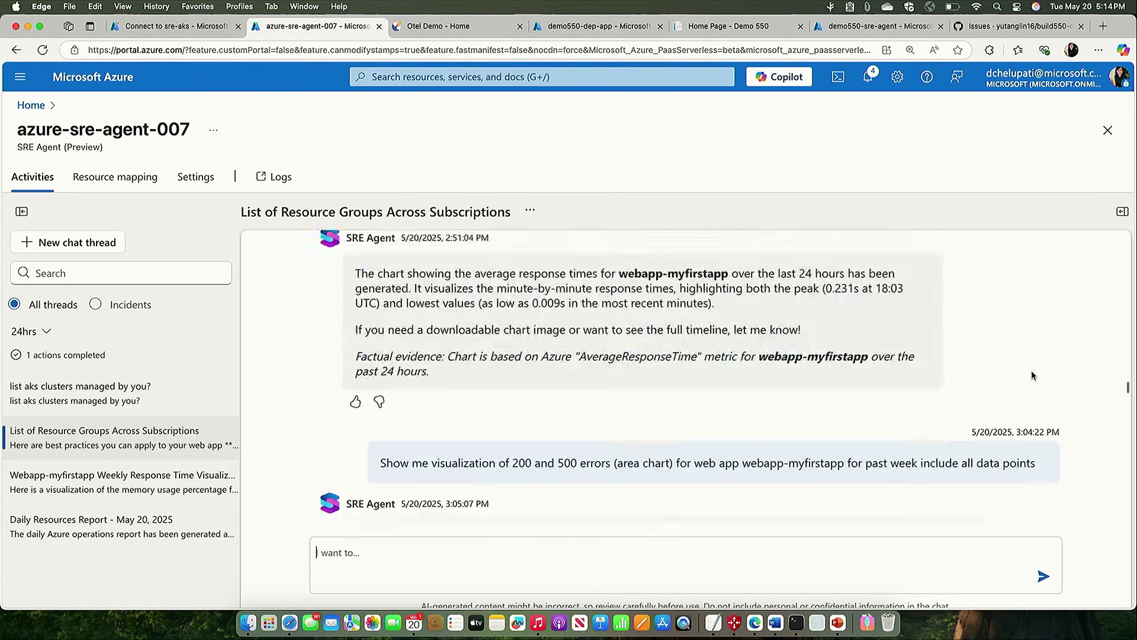
scroll(1031, 370, up, 10)
scroll(1064, 364, up, 10)
scroll(1076, 354, up, 10)
scroll(1077, 351, up, 10)
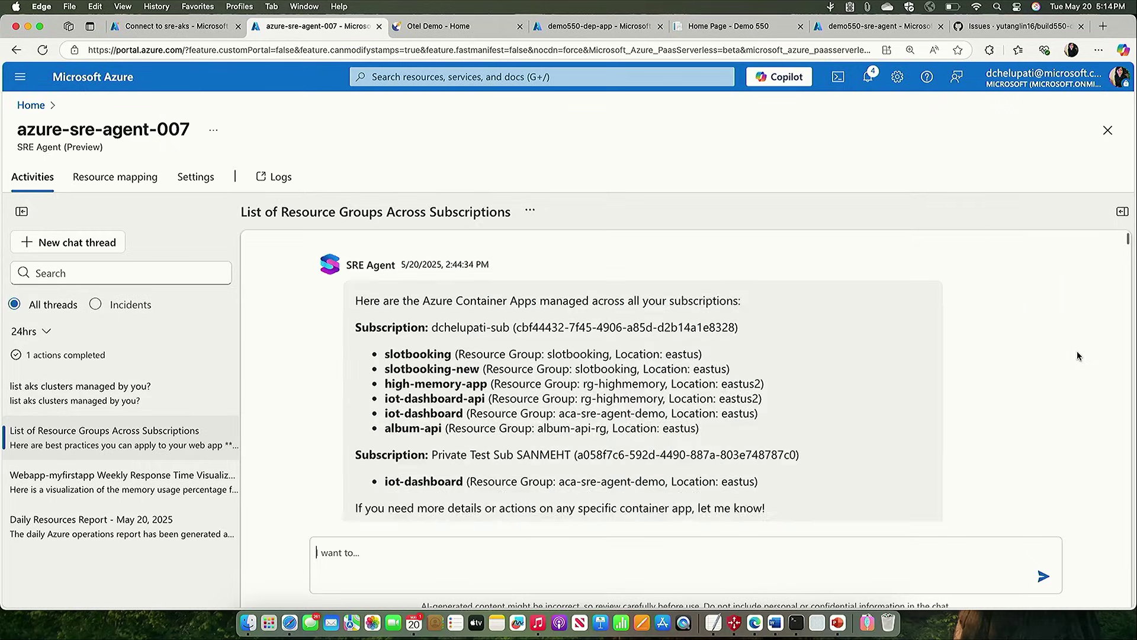
scroll(1015, 356, up, 10)
scroll(1015, 357, up, 5)
scroll(1055, 363, up, 5)
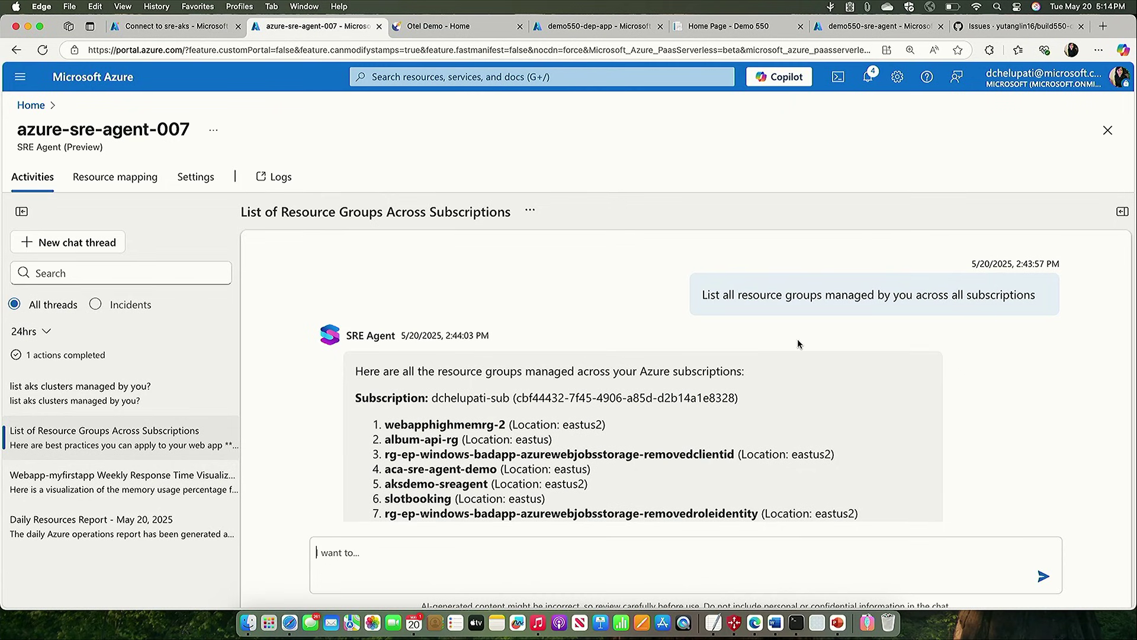
scroll(828, 344, down, 2)
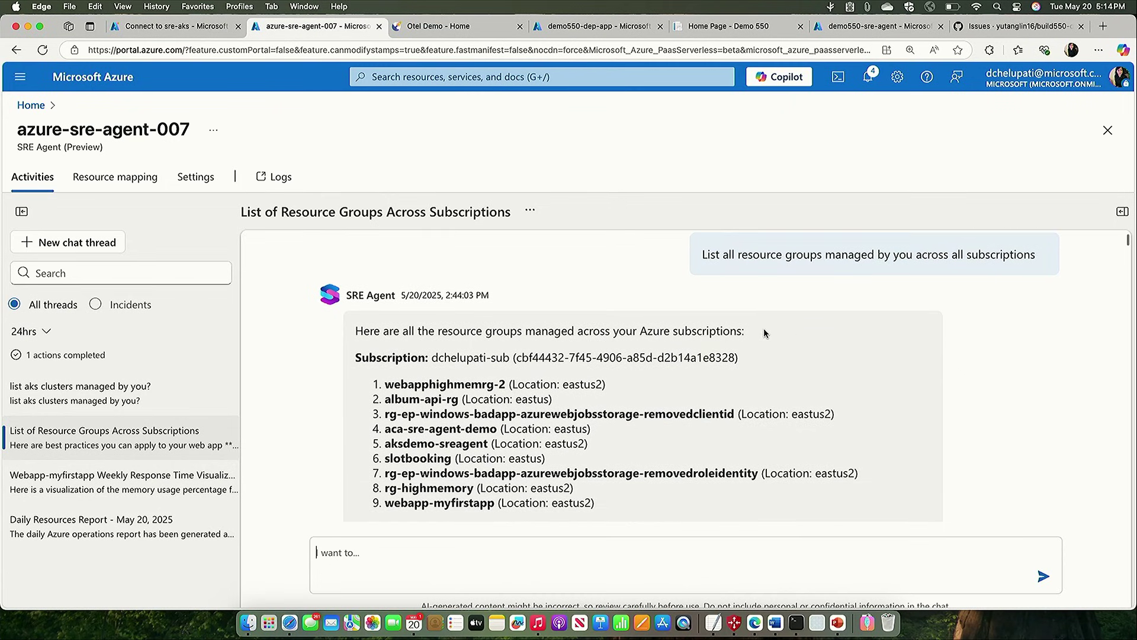
scroll(737, 319, up, 1)
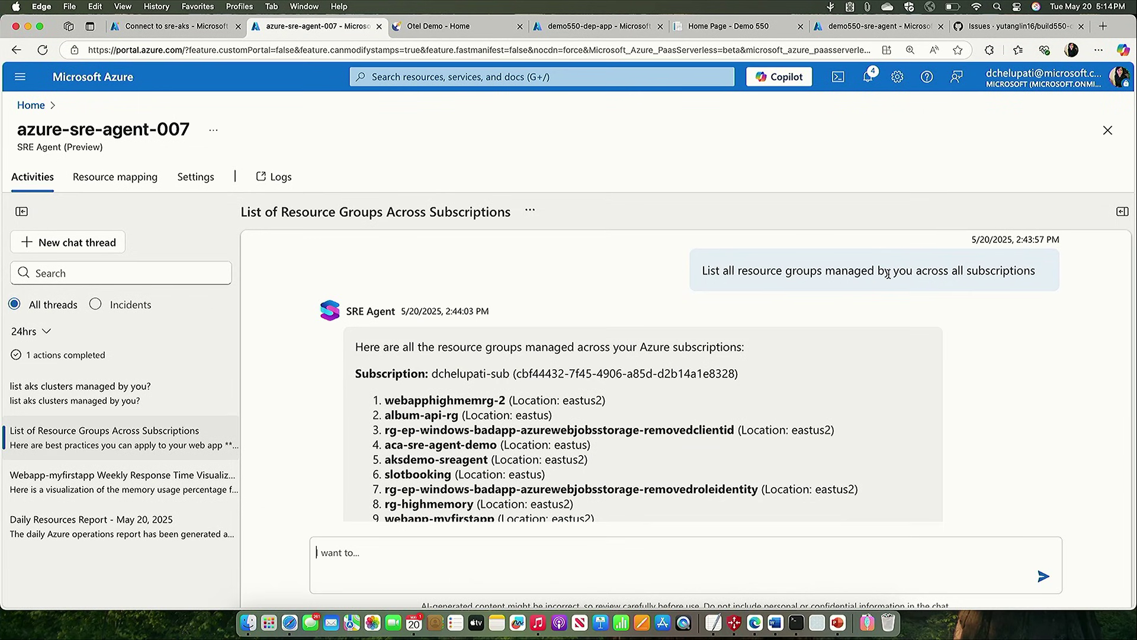
scroll(918, 313, down, 1)
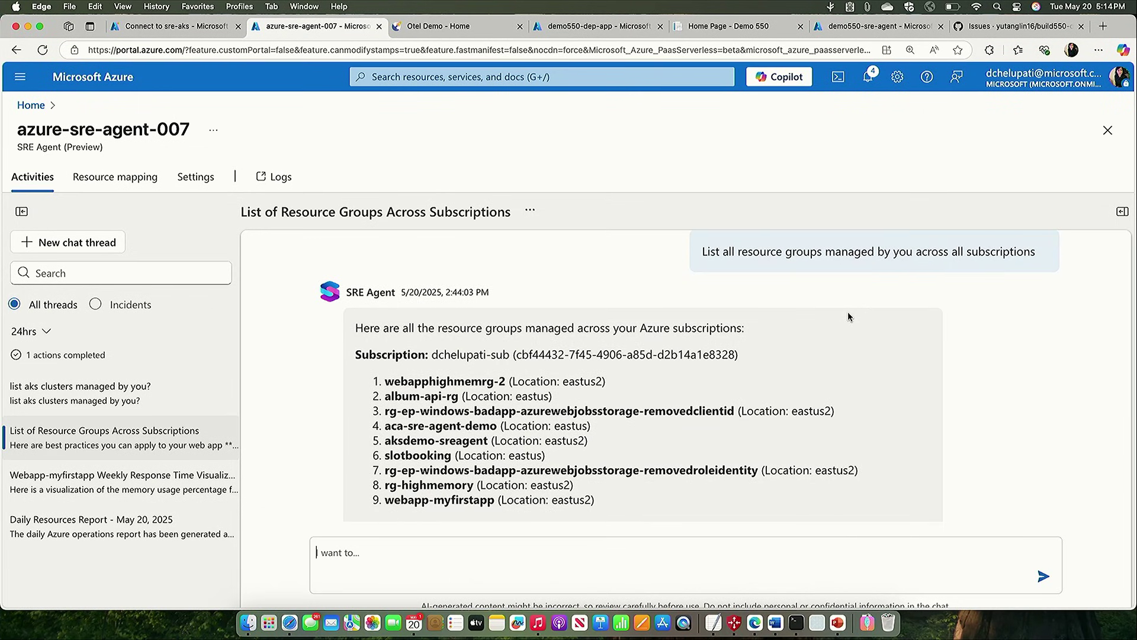
scroll(778, 404, down, 2)
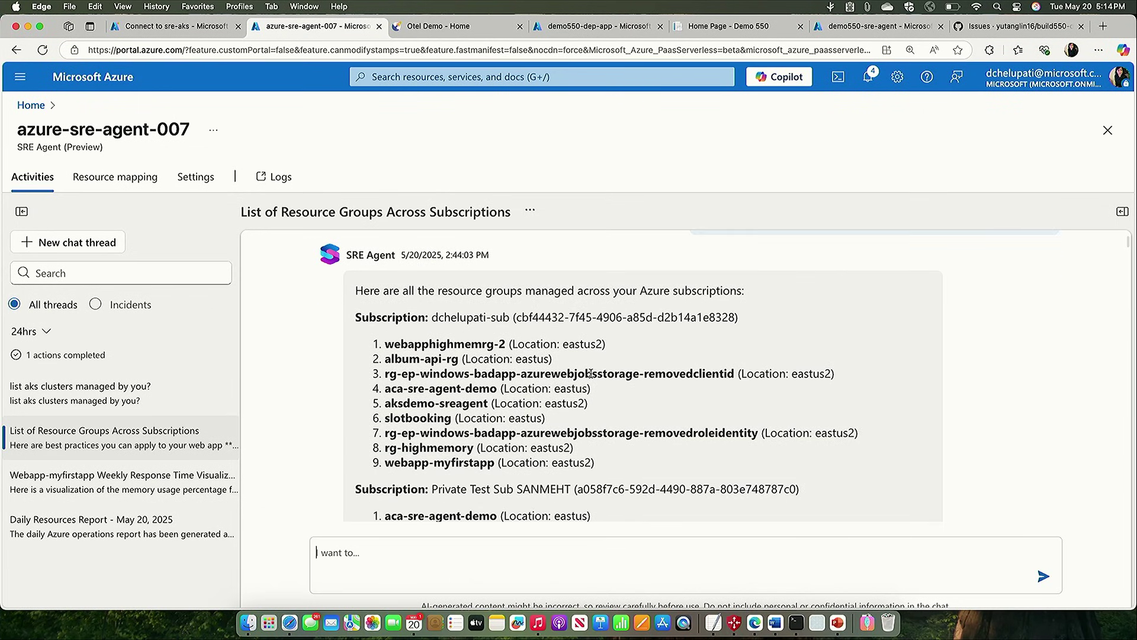
scroll(588, 400, down, 5)
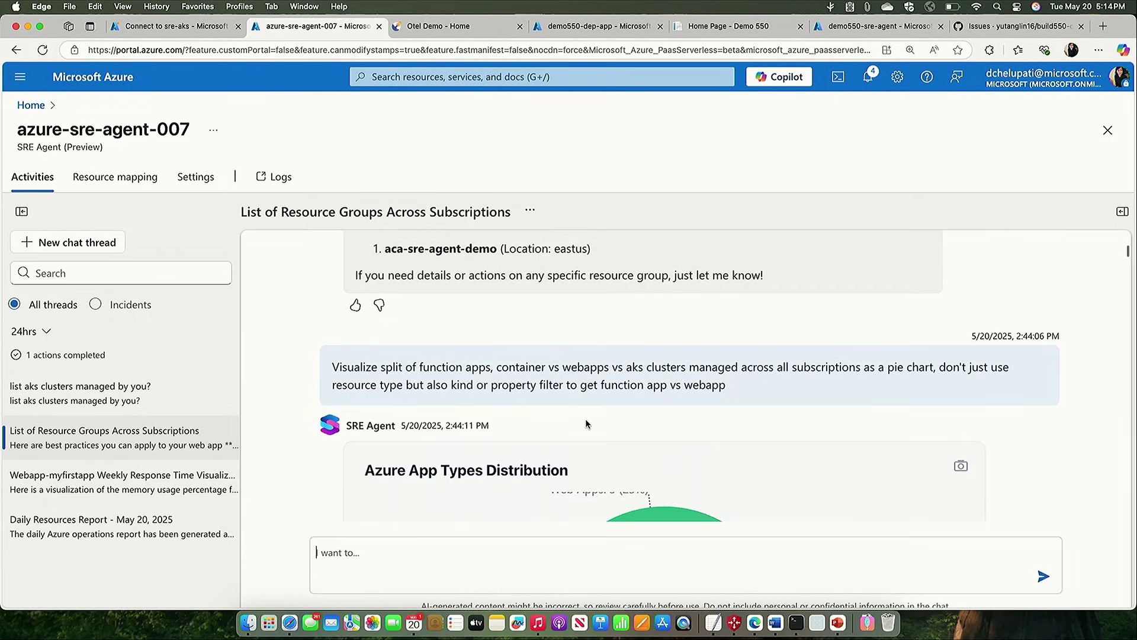
scroll(586, 424, down, 1)
scroll(586, 423, down, 1)
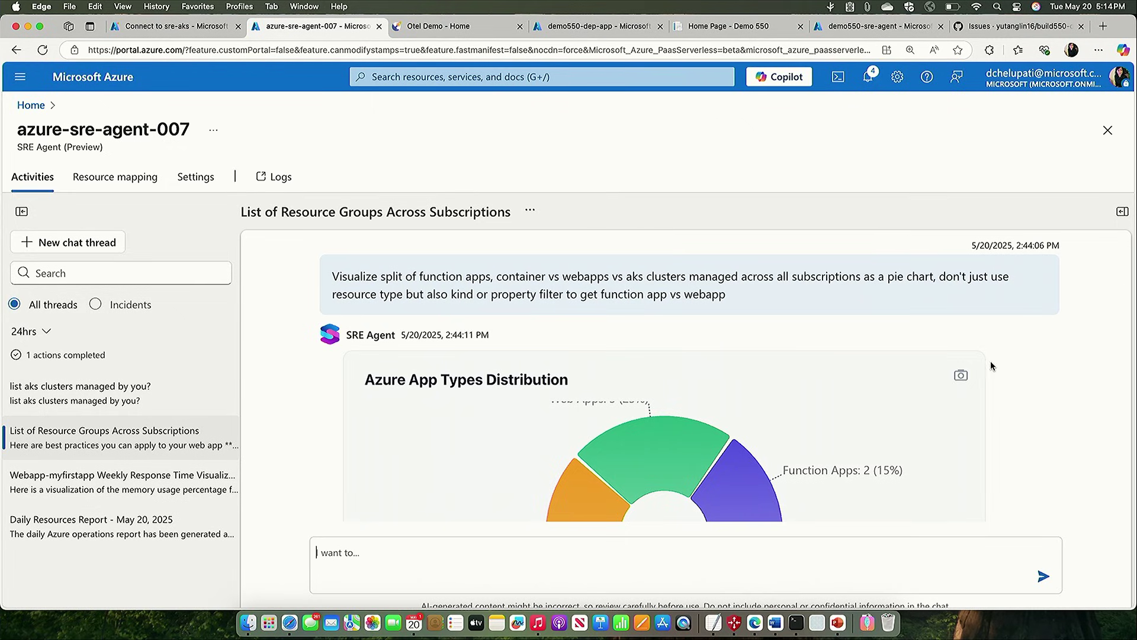
scroll(1015, 400, down, 1)
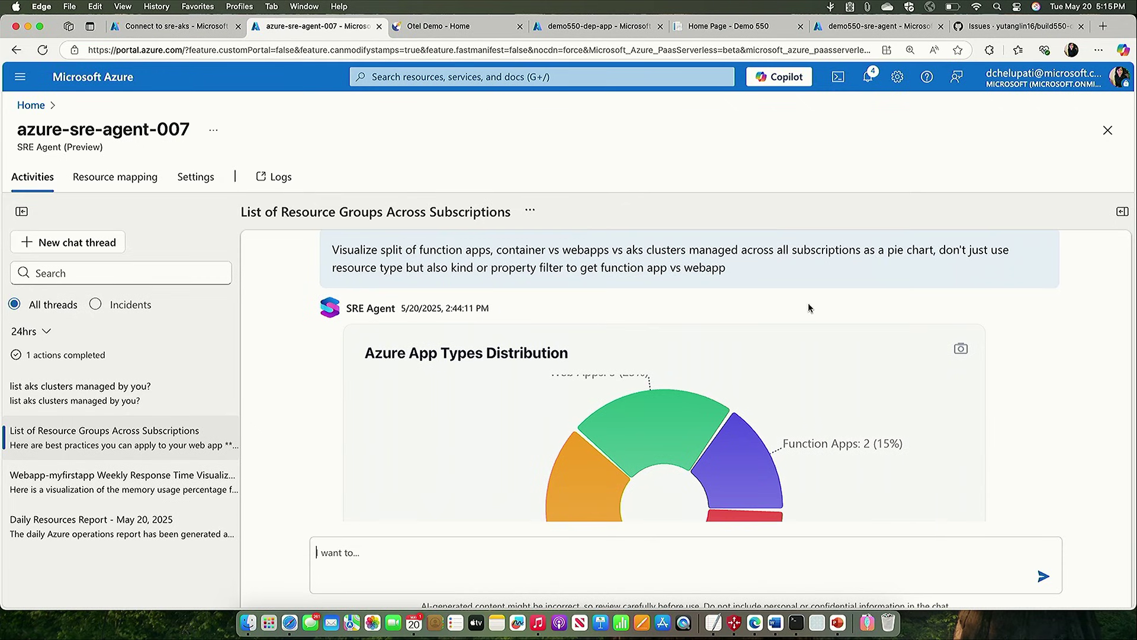
scroll(1029, 364, down, 3)
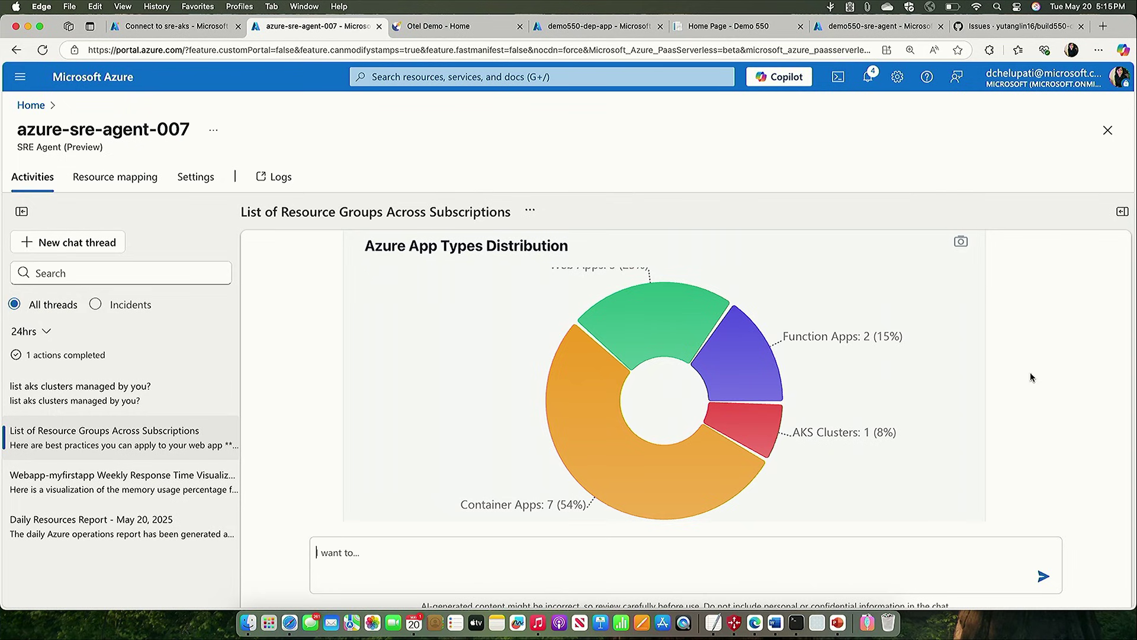
mouse_move(744, 514)
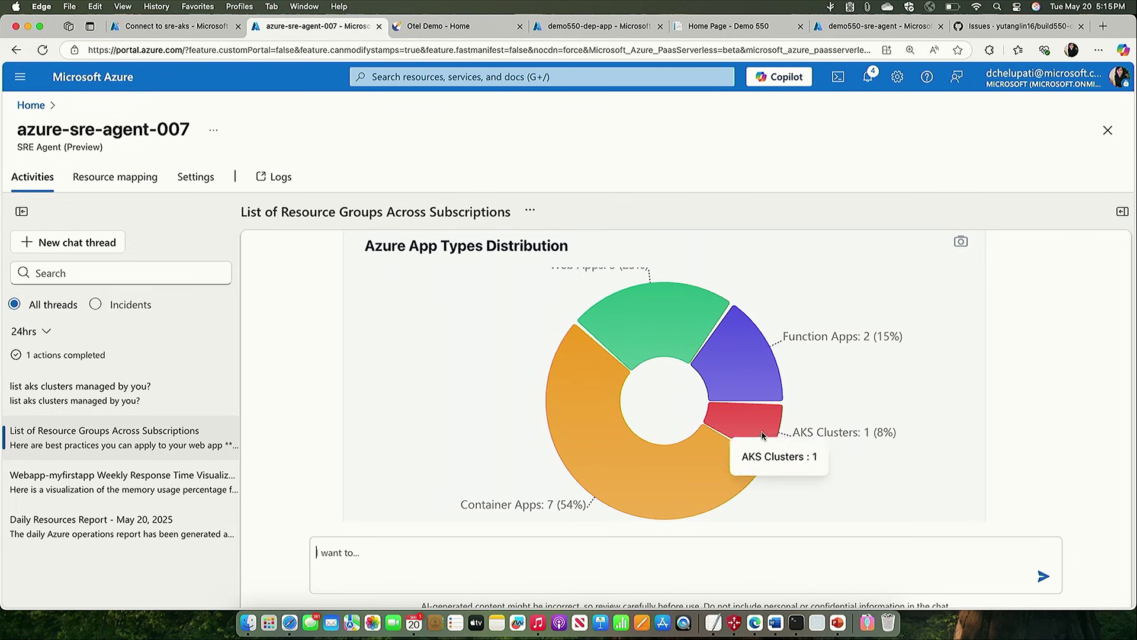
scroll(753, 391, up, 1)
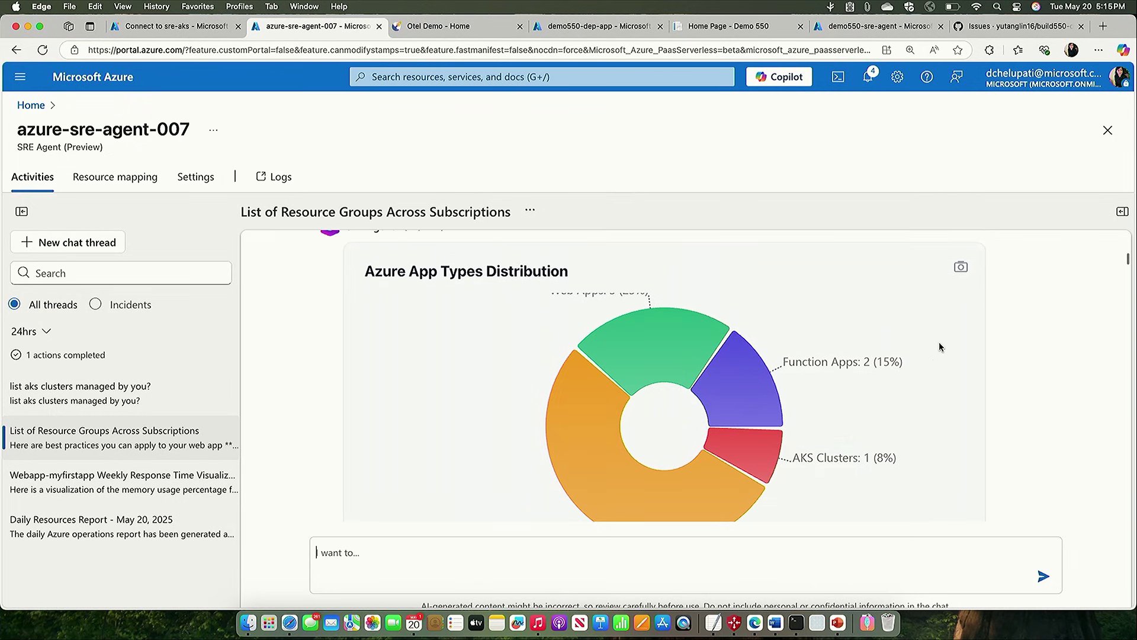
scroll(933, 356, down, 1)
scroll(931, 356, down, 2)
scroll(930, 356, down, 1)
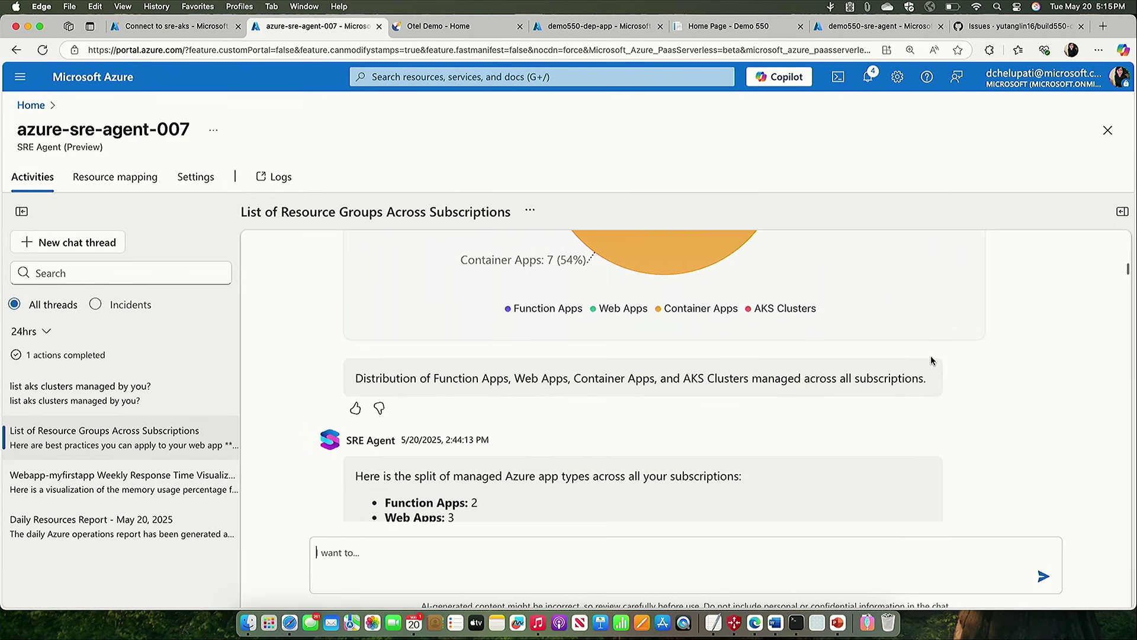
scroll(929, 355, down, 1)
scroll(930, 355, down, 1)
scroll(984, 394, down, 2)
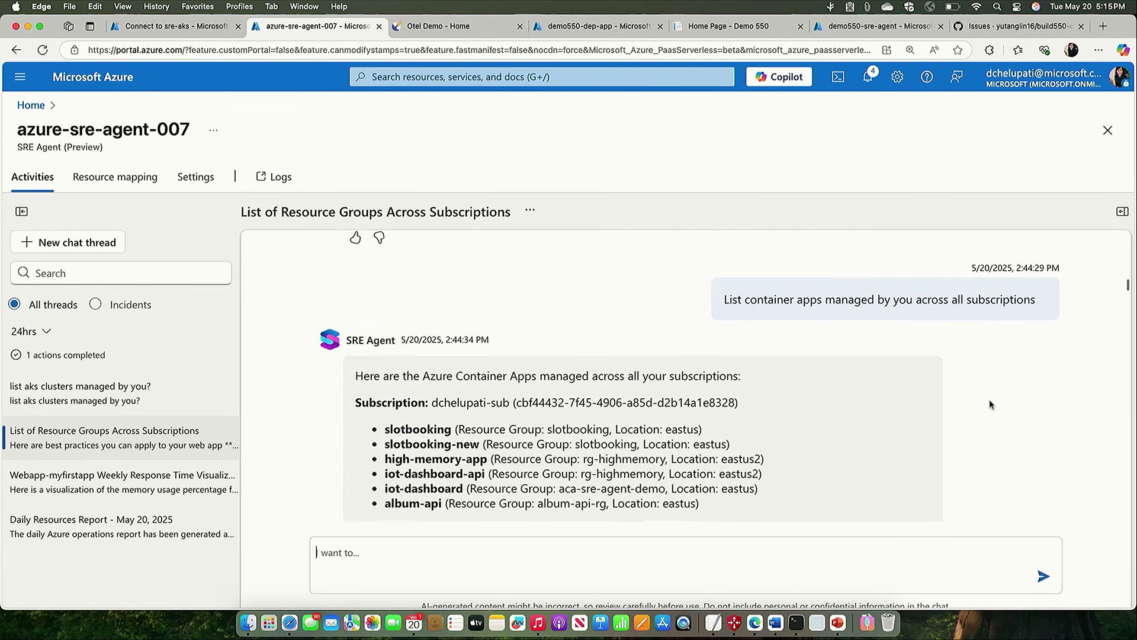
scroll(989, 404, down, 1)
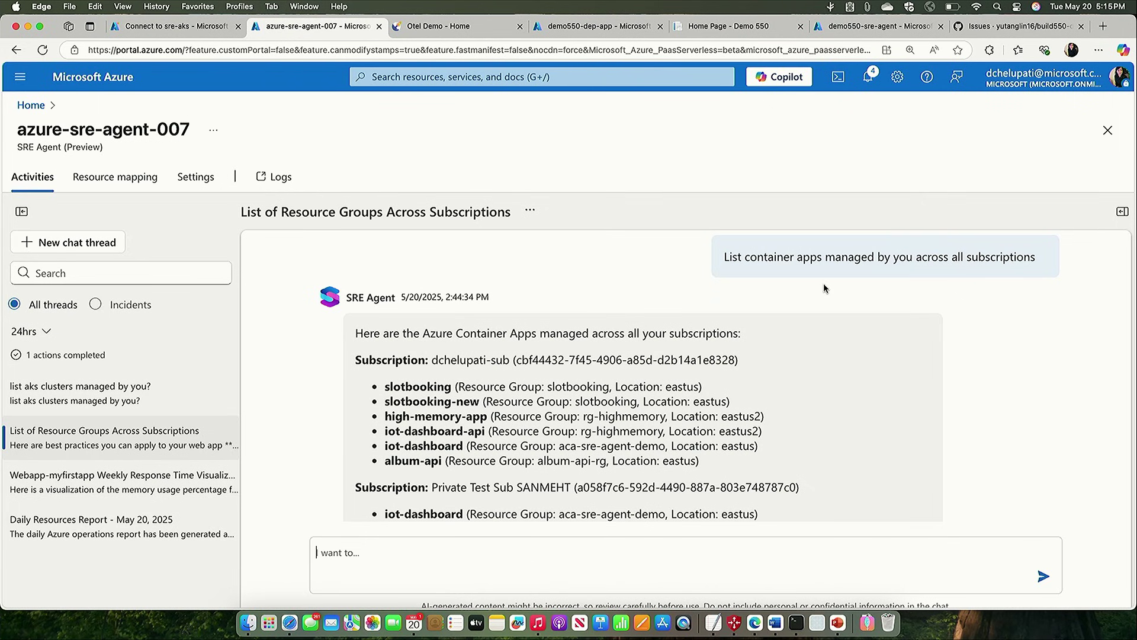
scroll(941, 407, down, 1)
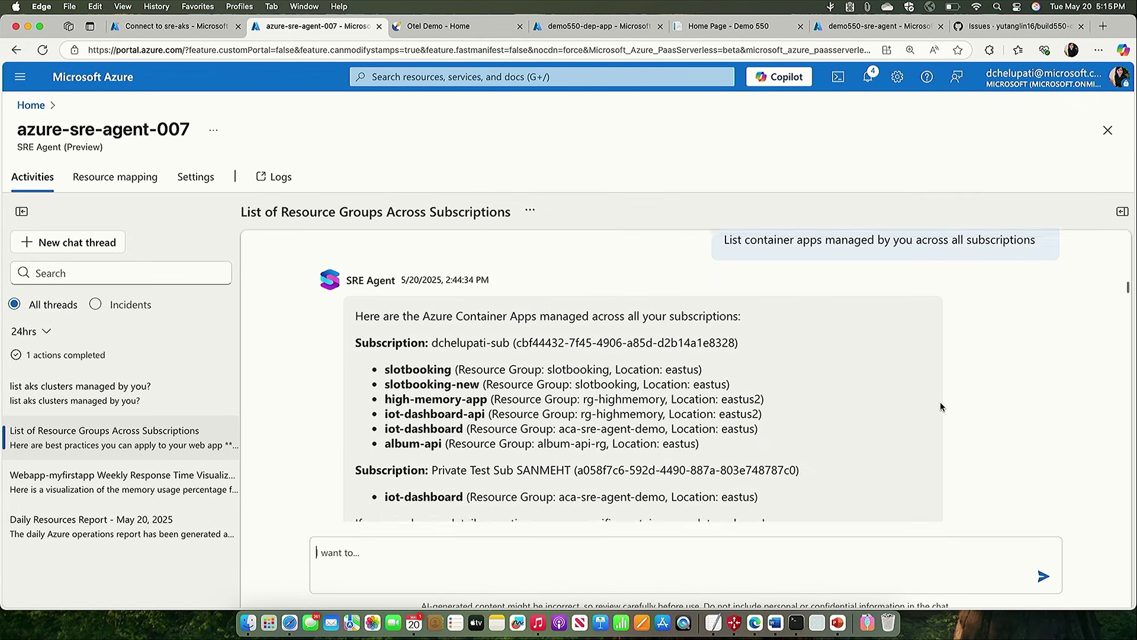
scroll(941, 406, down, 1)
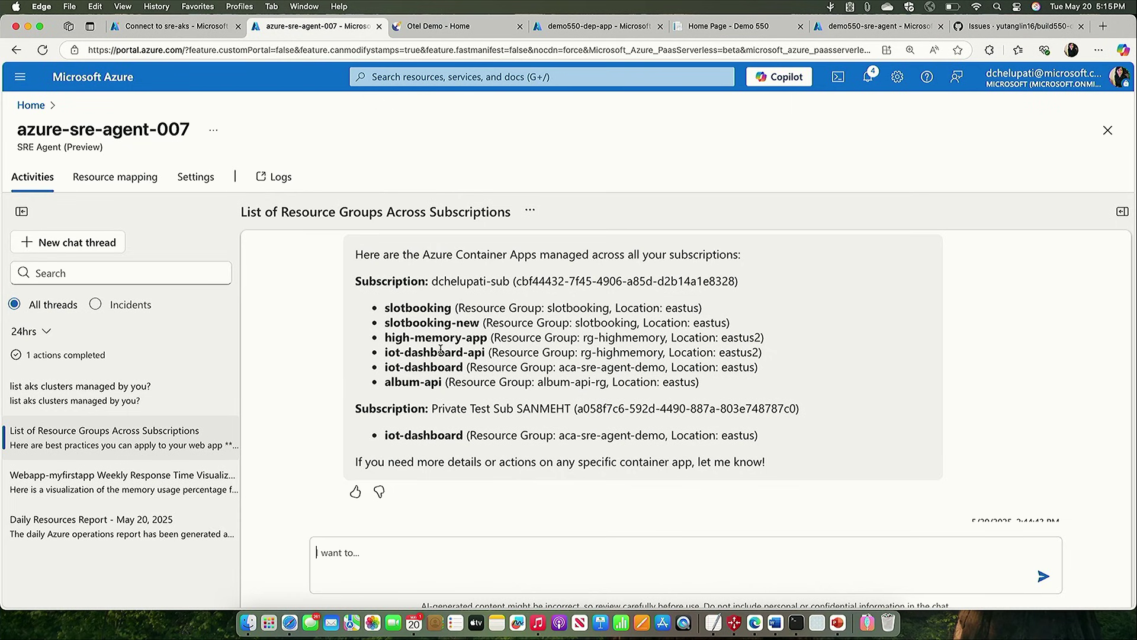
scroll(424, 359, up, 1)
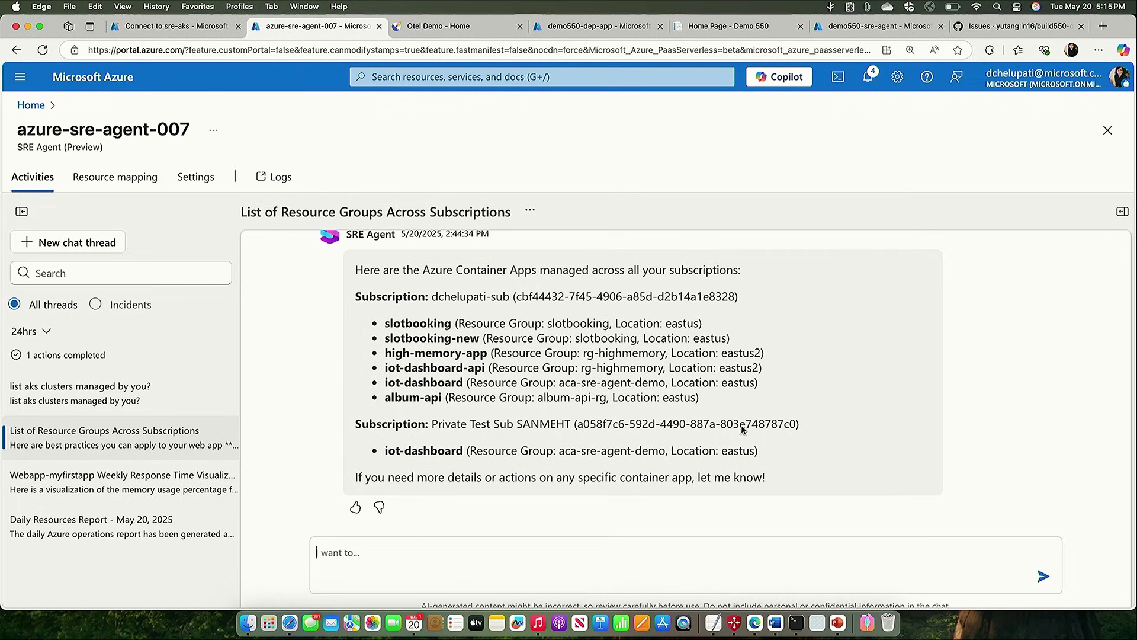
scroll(992, 453, down, 5)
scroll(993, 452, down, 5)
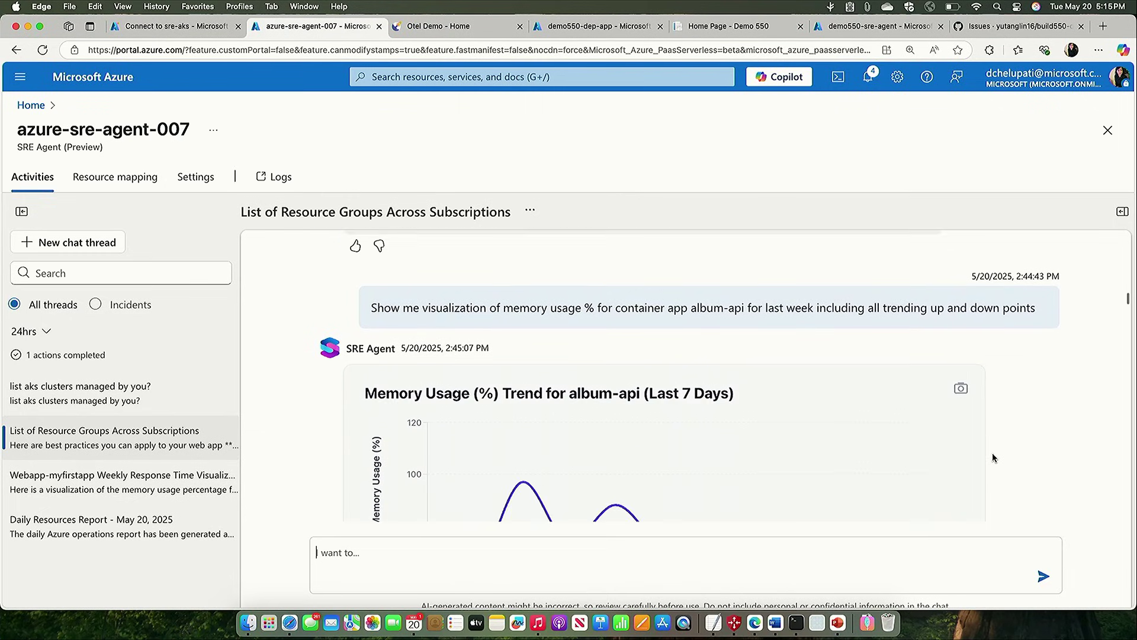
scroll(993, 452, down, 3)
scroll(622, 376, down, 1)
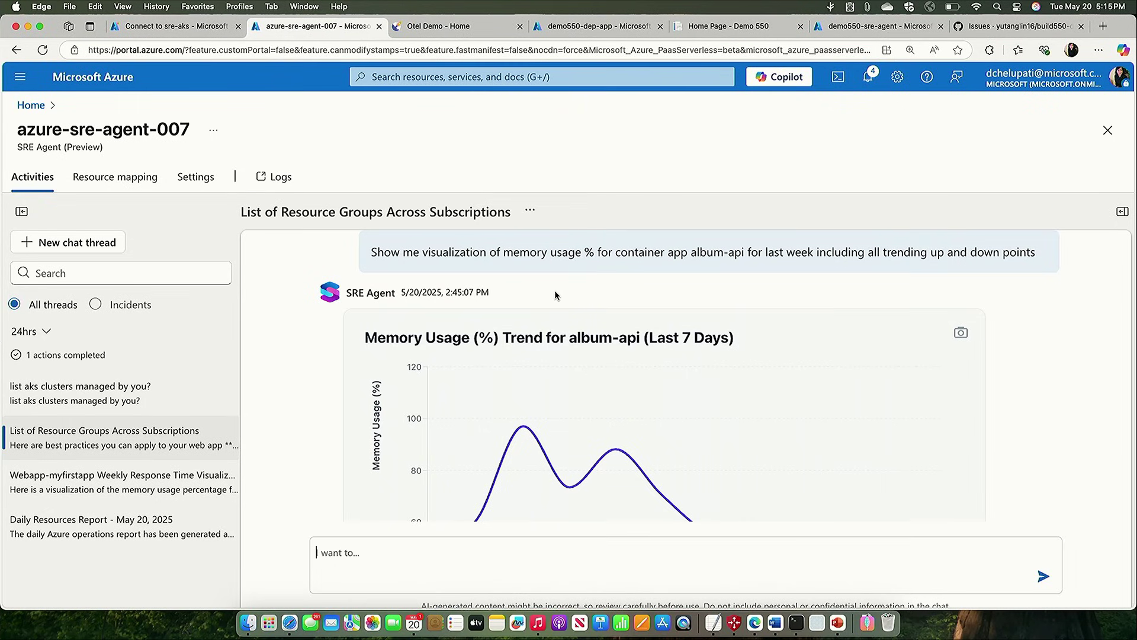
scroll(1005, 376, down, 2)
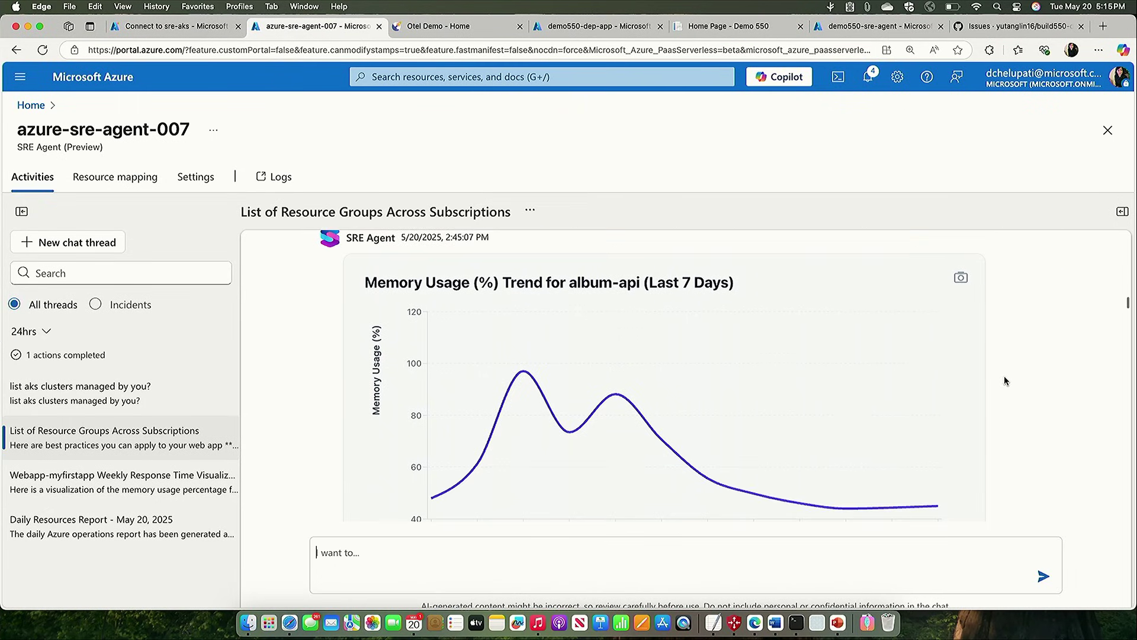
scroll(1004, 376, down, 1)
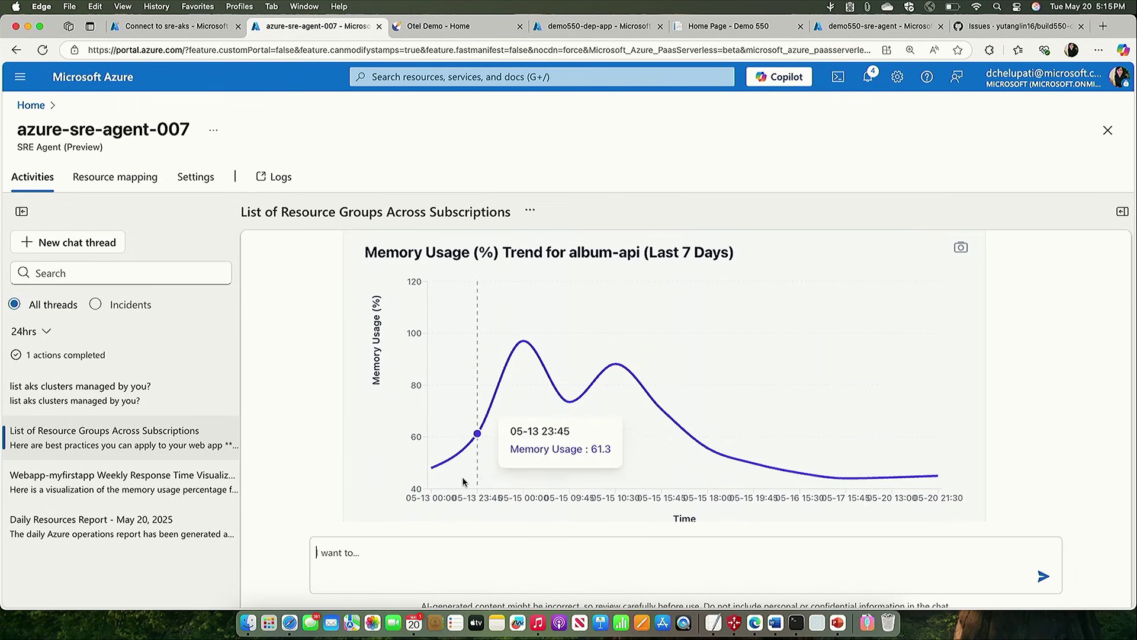
mouse_move(893, 477)
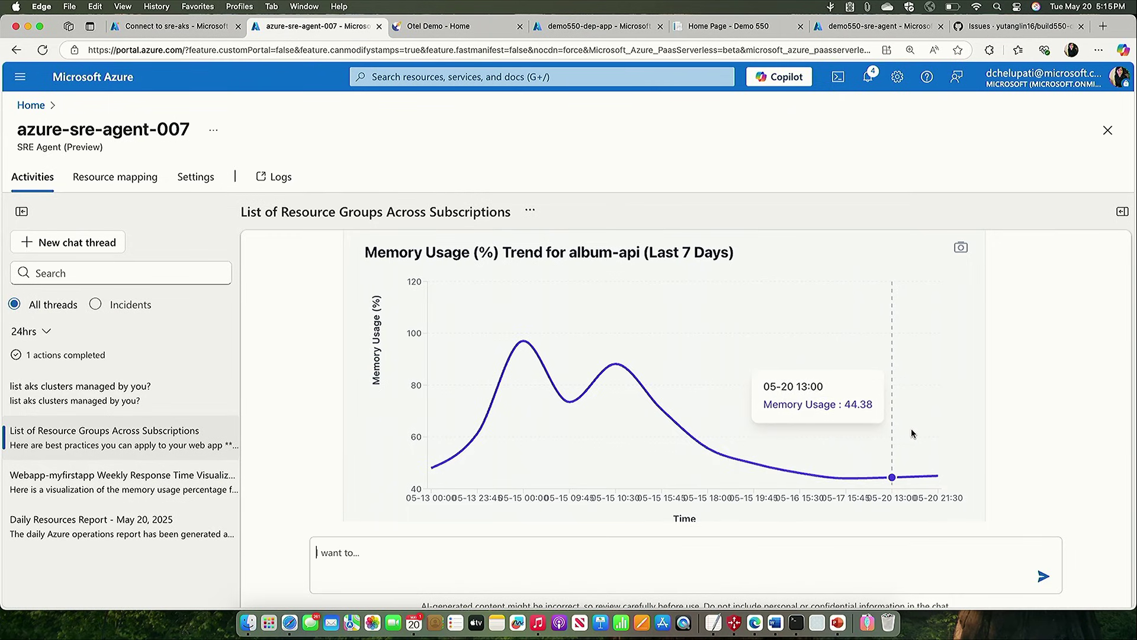
scroll(1019, 469, down, 2)
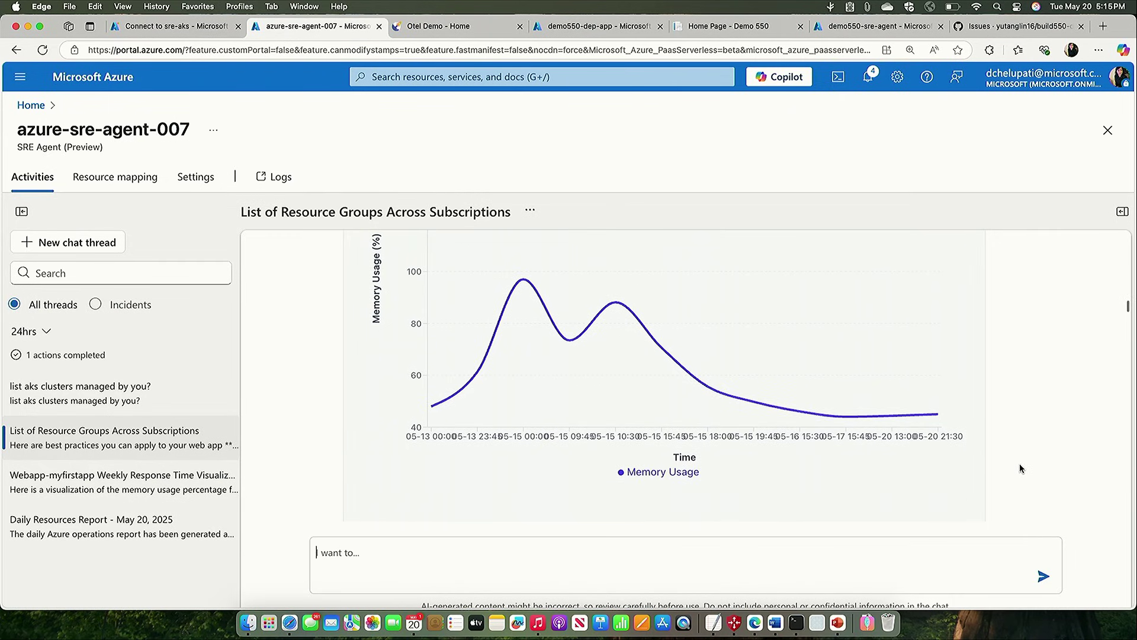
scroll(1020, 467, down, 1)
scroll(1020, 469, down, 1)
scroll(1020, 469, down, 1)
scroll(1020, 469, down, 1)
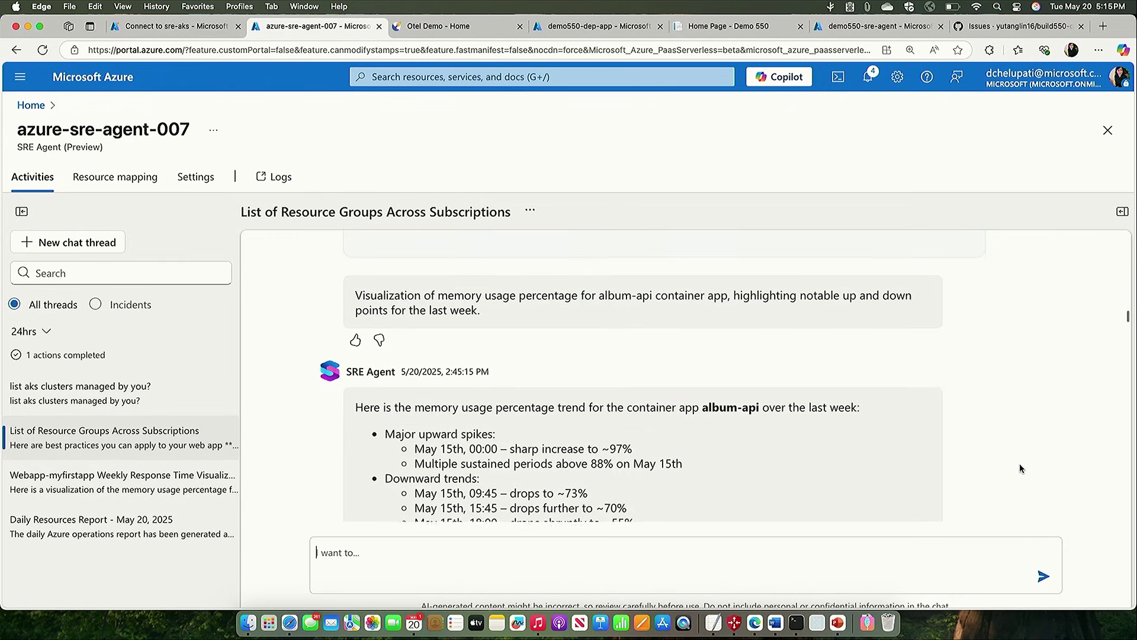
scroll(1021, 469, down, 2)
scroll(1019, 468, down, 3)
scroll(1020, 468, down, 3)
scroll(1019, 468, down, 3)
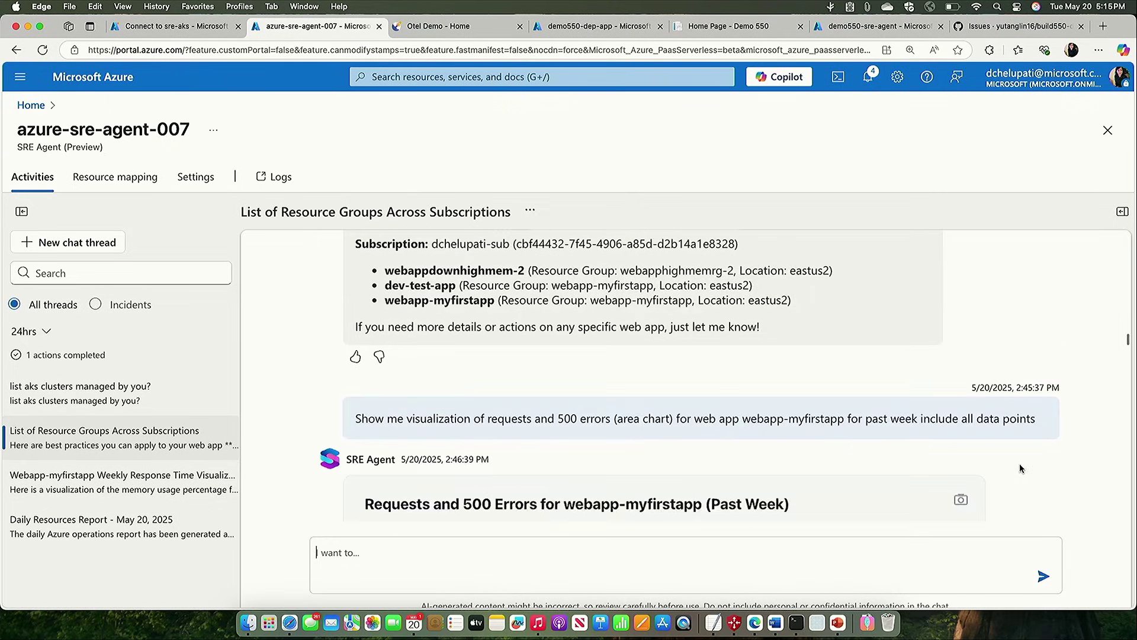
scroll(1020, 468, up, 2)
scroll(1020, 468, down, 3)
scroll(1021, 469, down, 1)
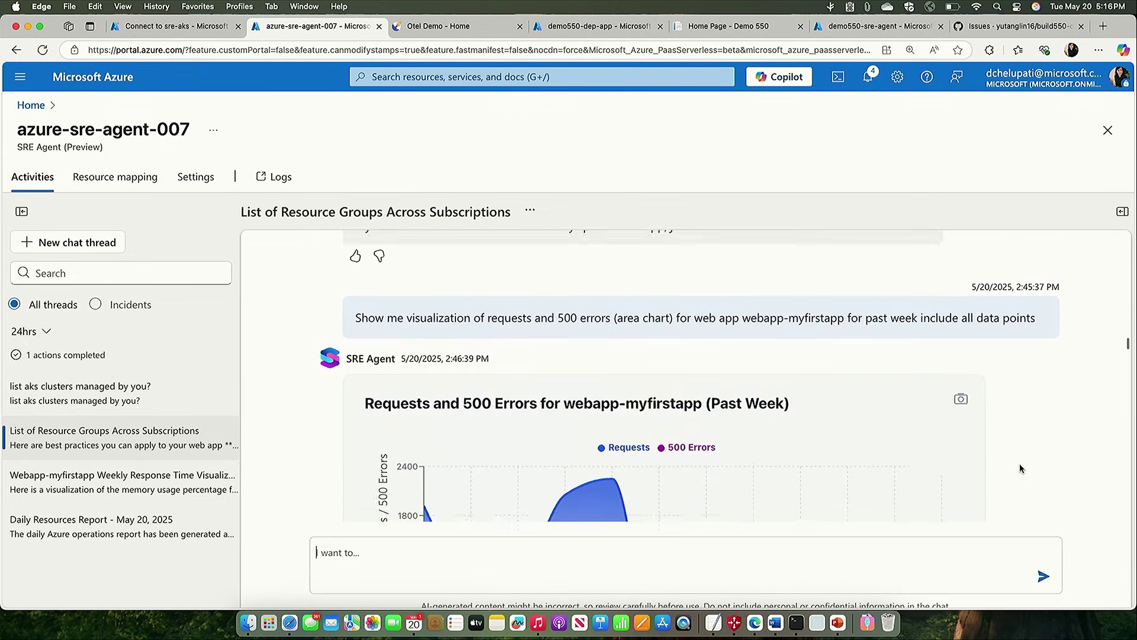
scroll(1020, 468, down, 2)
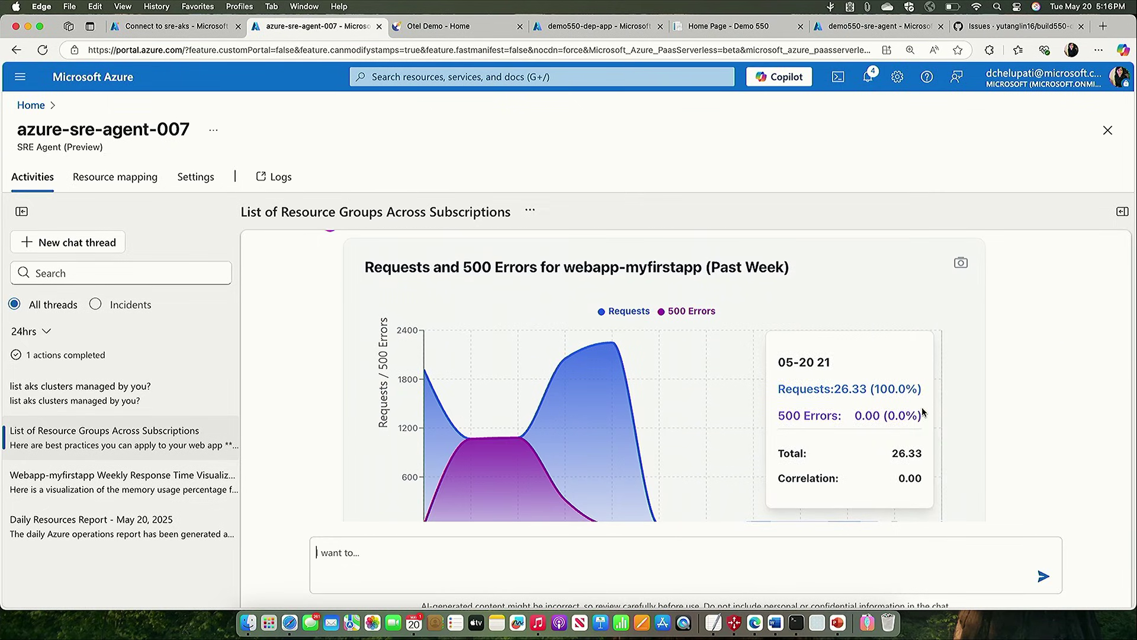
mouse_move(474, 441)
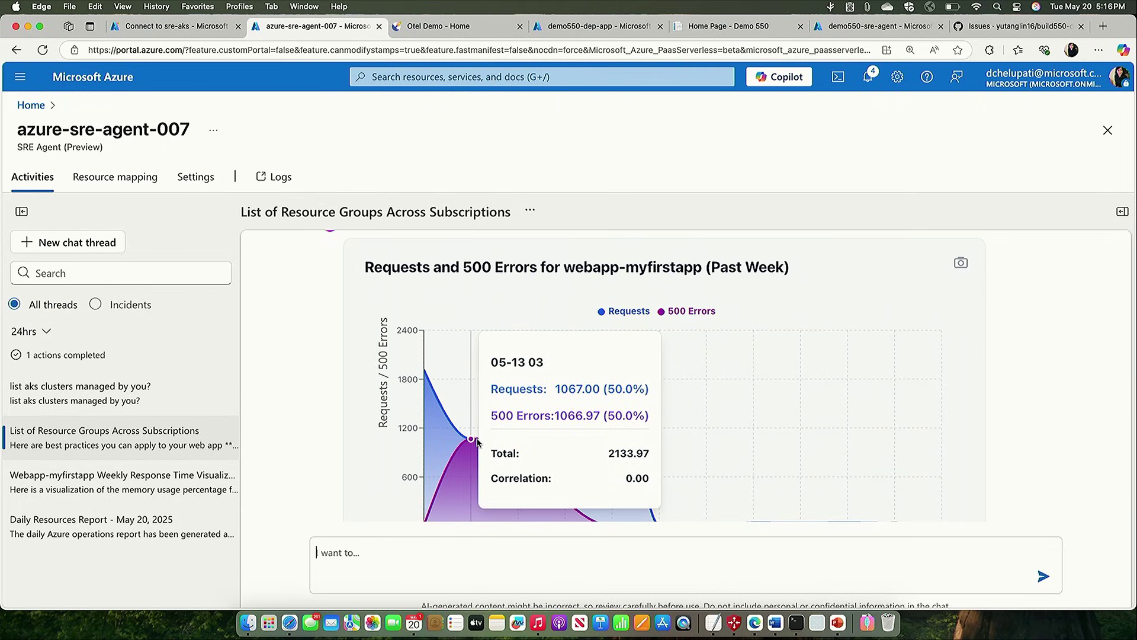
scroll(1035, 465, down, 5)
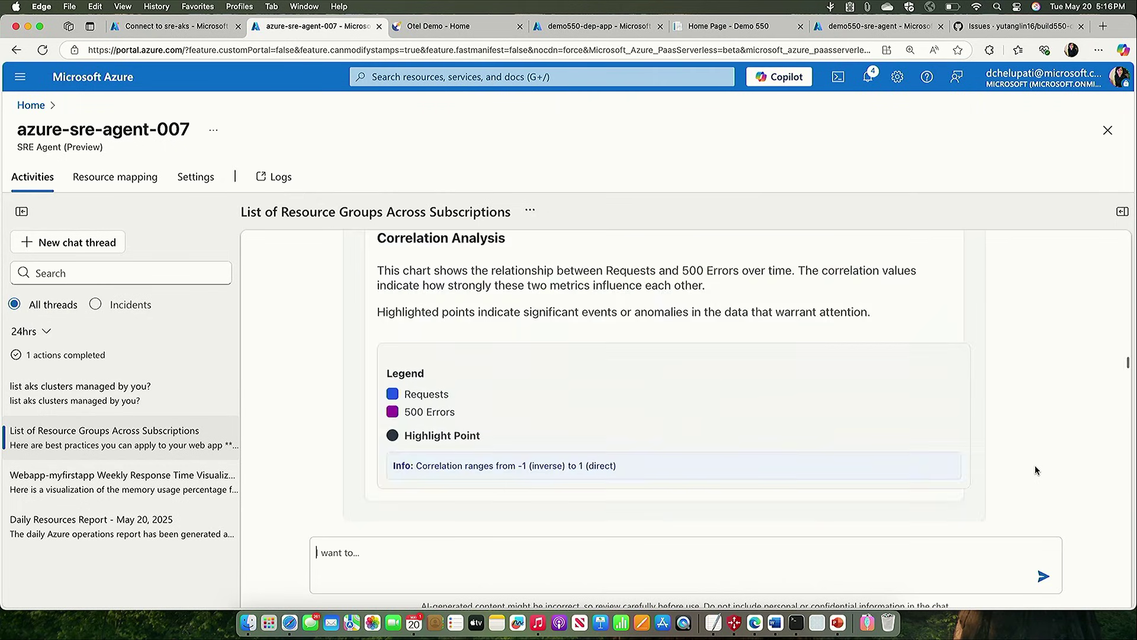
scroll(1035, 464, down, 2)
scroll(1034, 465, down, 2)
scroll(1036, 469, down, 2)
scroll(1035, 469, down, 2)
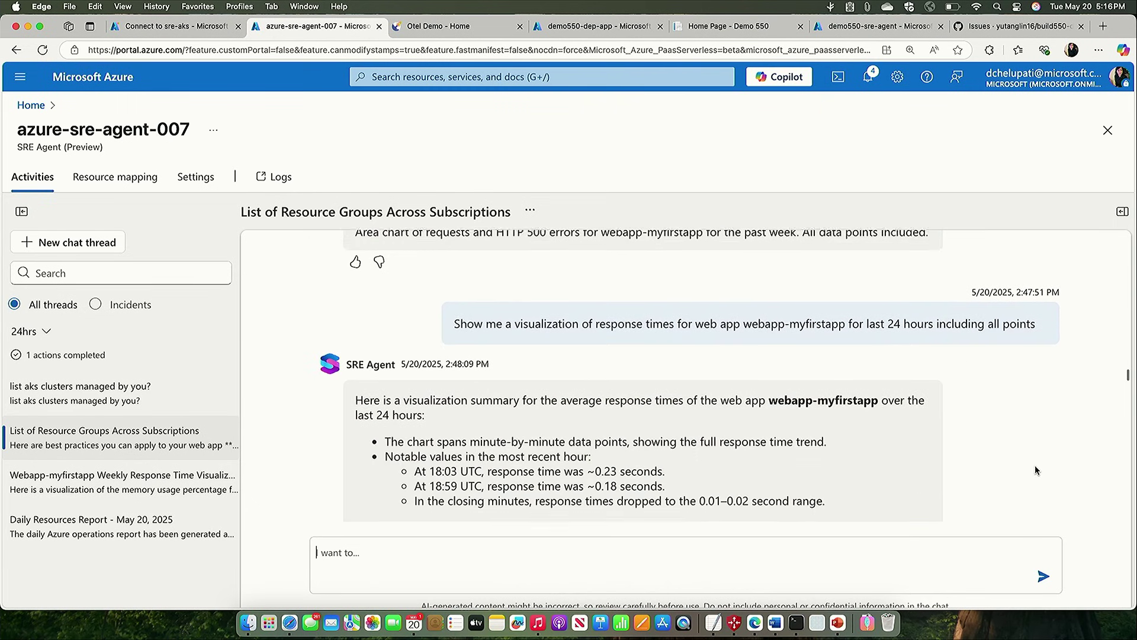
scroll(1036, 469, down, 1)
scroll(1035, 469, down, 1)
scroll(1036, 466, up, 1)
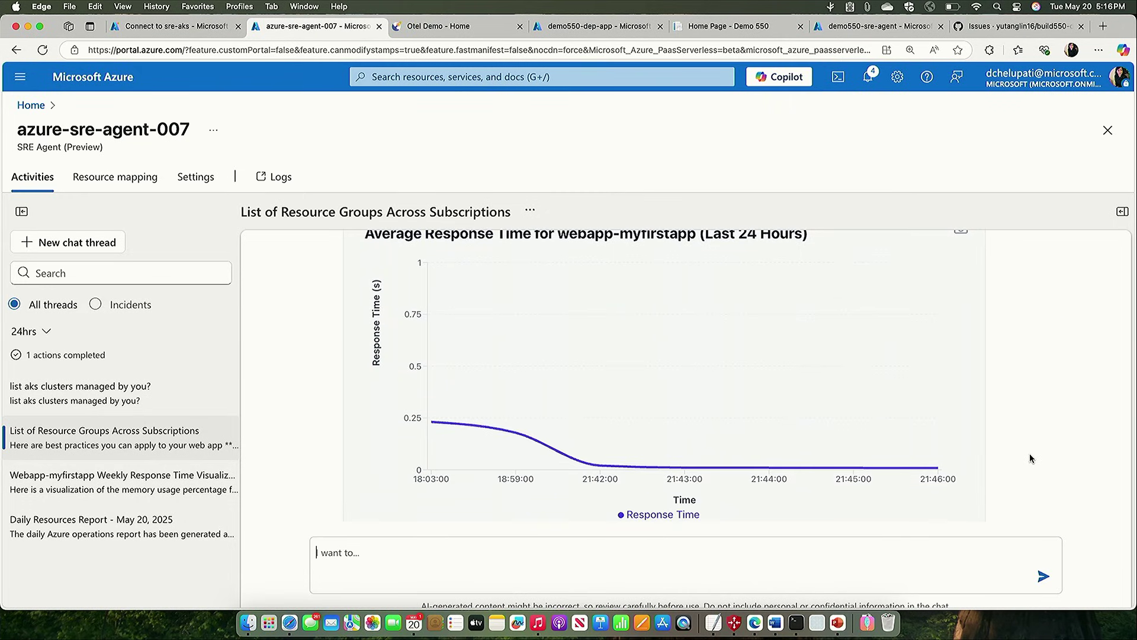
scroll(480, 454, up, 1)
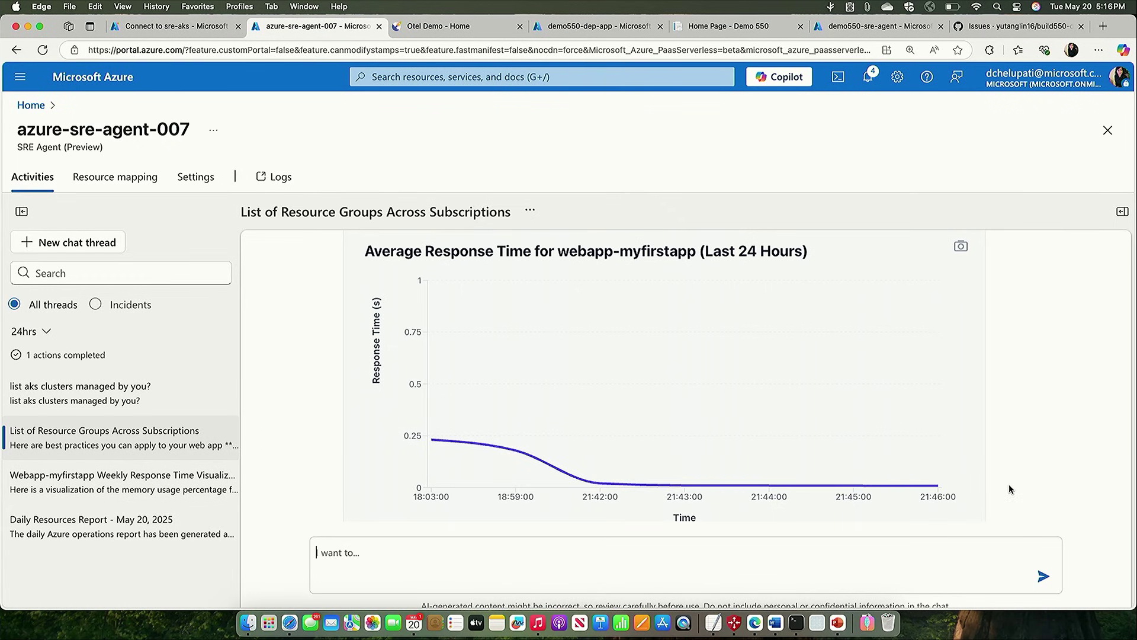
scroll(1009, 484, down, 3)
scroll(1009, 485, down, 2)
scroll(1008, 485, down, 2)
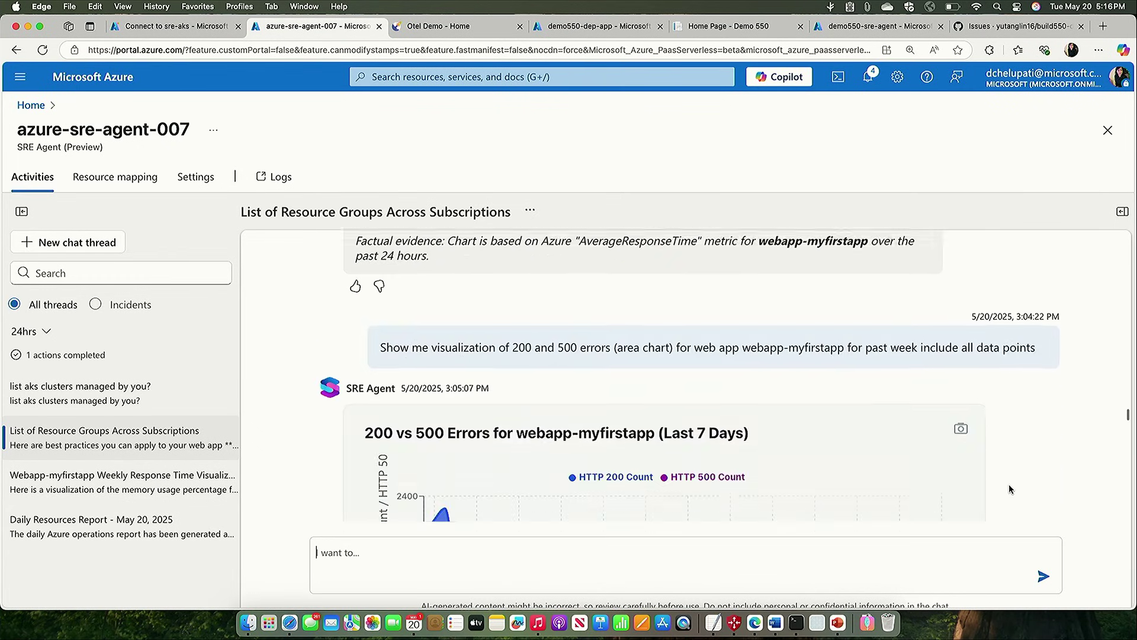
scroll(1009, 485, down, 3)
scroll(1008, 484, down, 2)
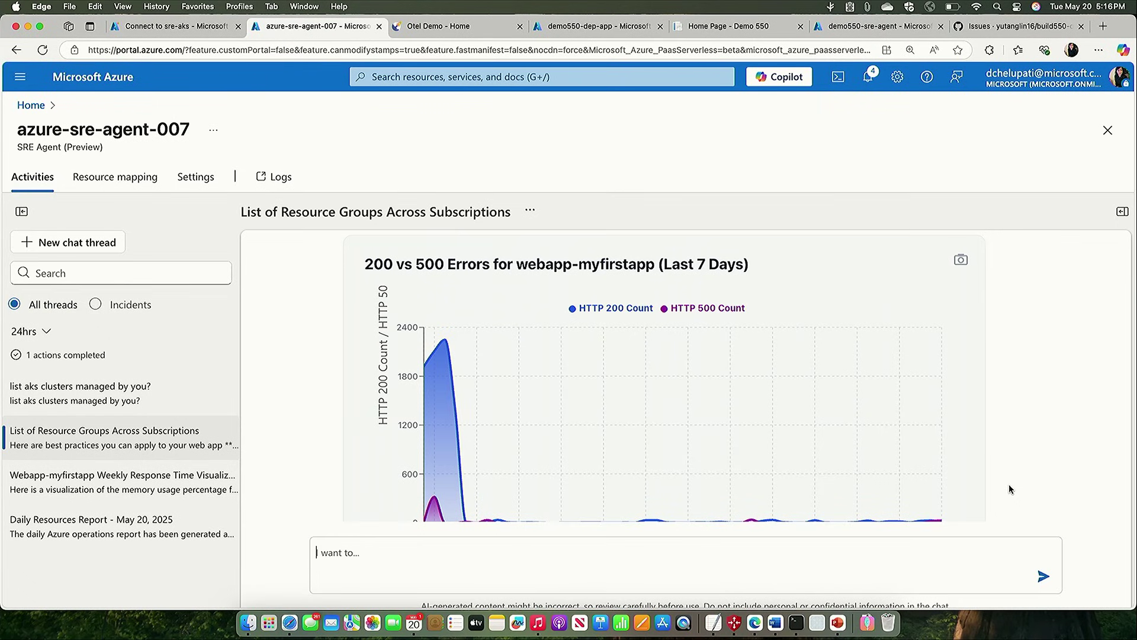
scroll(1025, 497, down, 1)
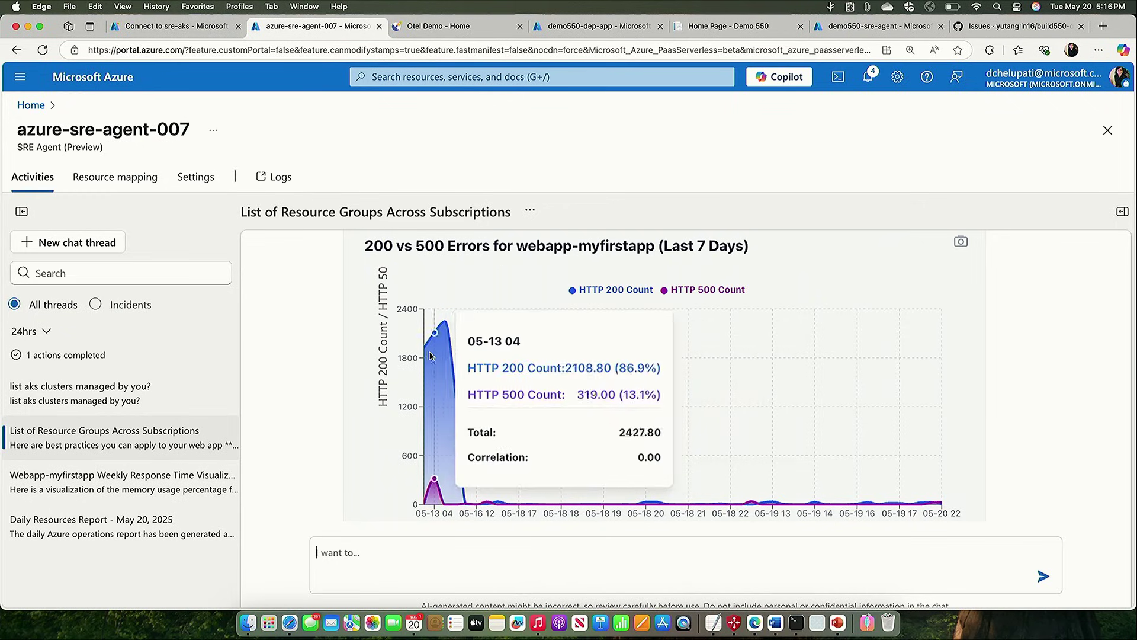
mouse_move(837, 395)
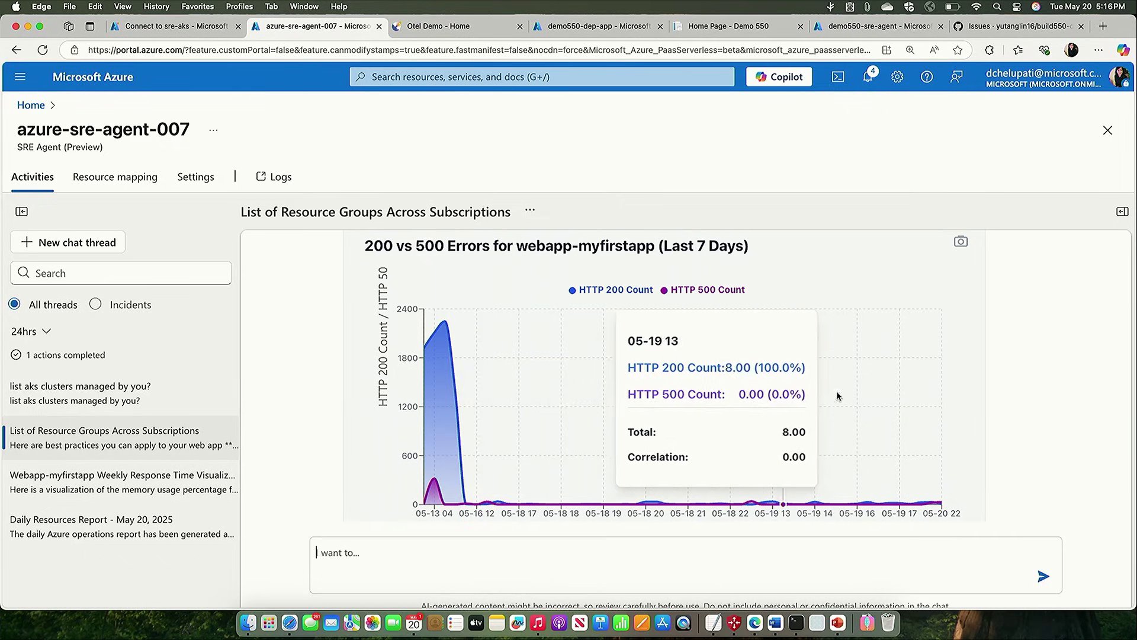
scroll(1010, 461, down, 5)
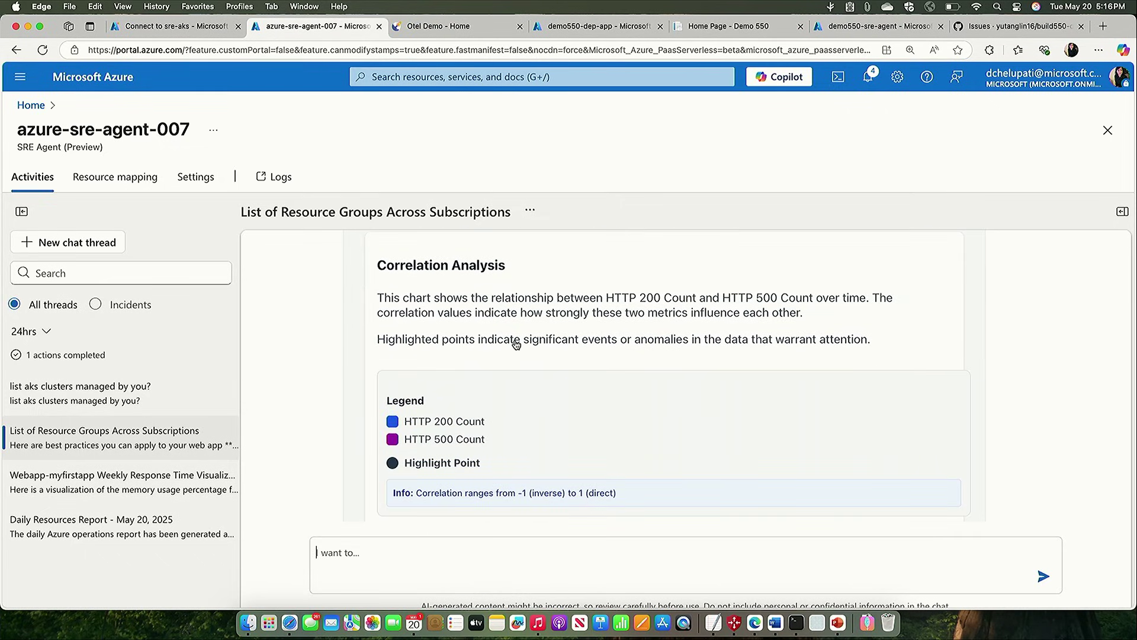
scroll(708, 334, up, 3)
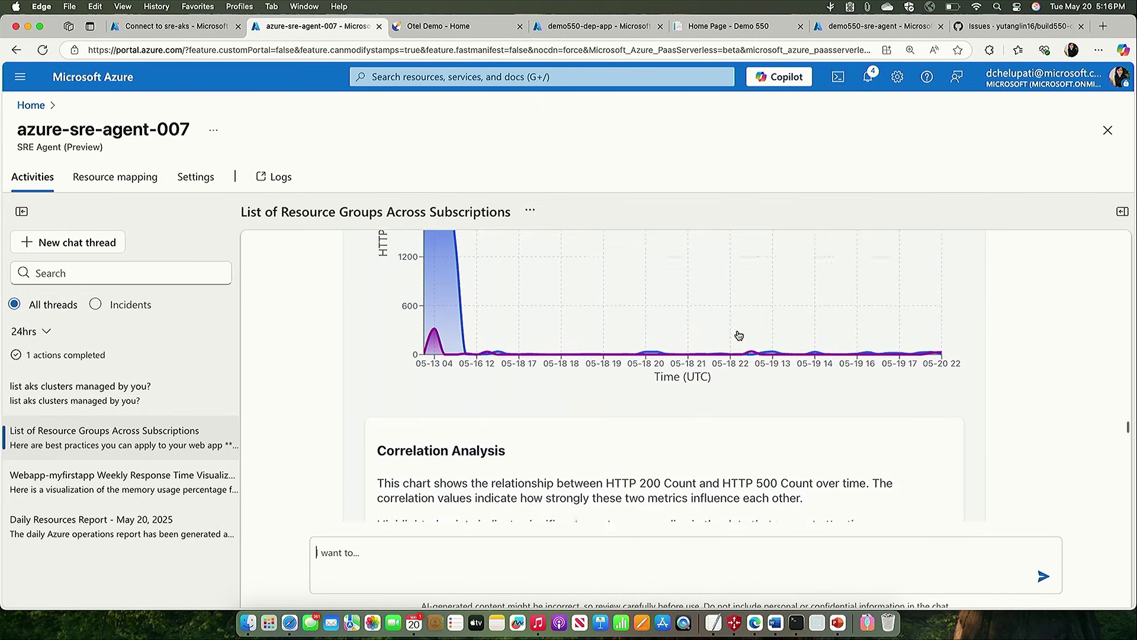
scroll(534, 337, up, 2)
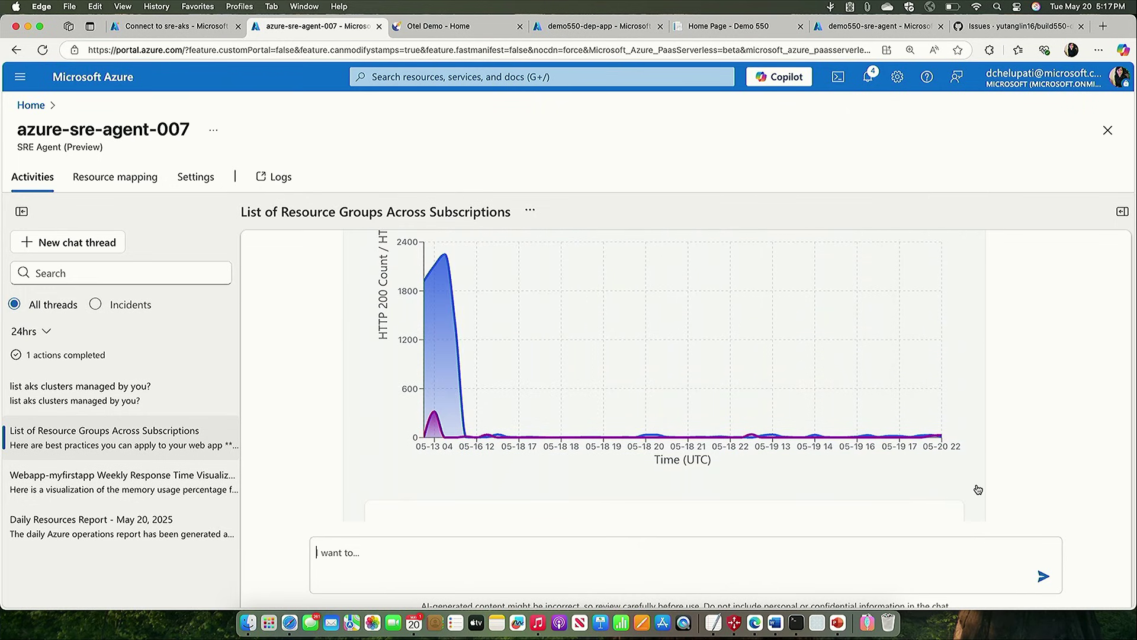
scroll(978, 490, down, 2)
scroll(977, 489, down, 2)
scroll(978, 489, down, 2)
scroll(978, 489, down, 2)
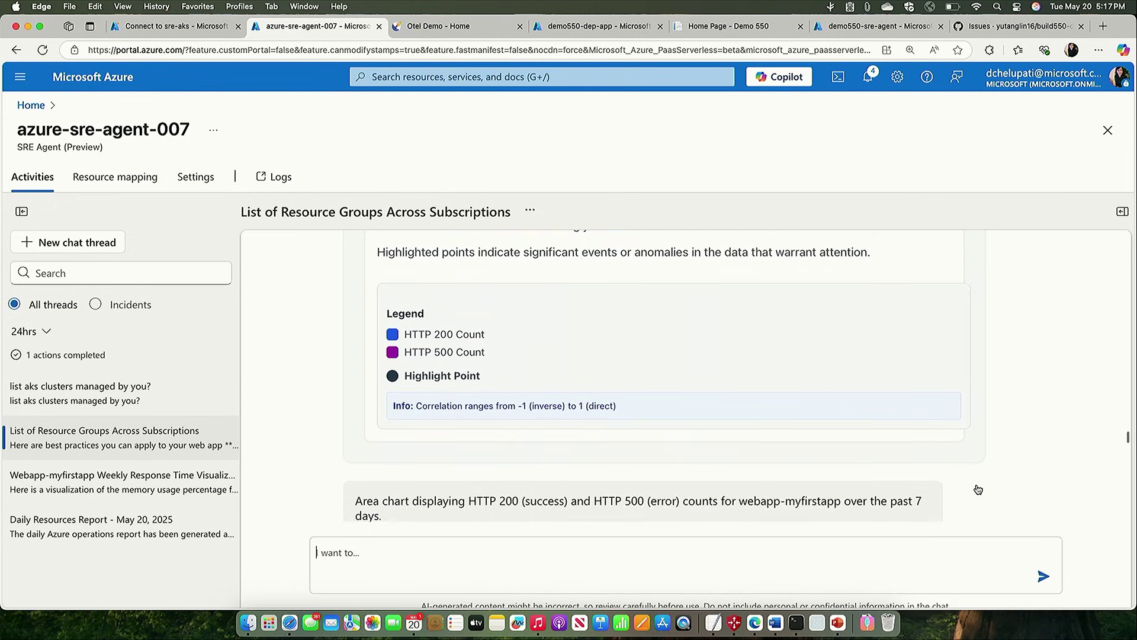
scroll(978, 489, down, 2)
scroll(977, 489, down, 2)
scroll(978, 489, down, 2)
scroll(978, 490, down, 2)
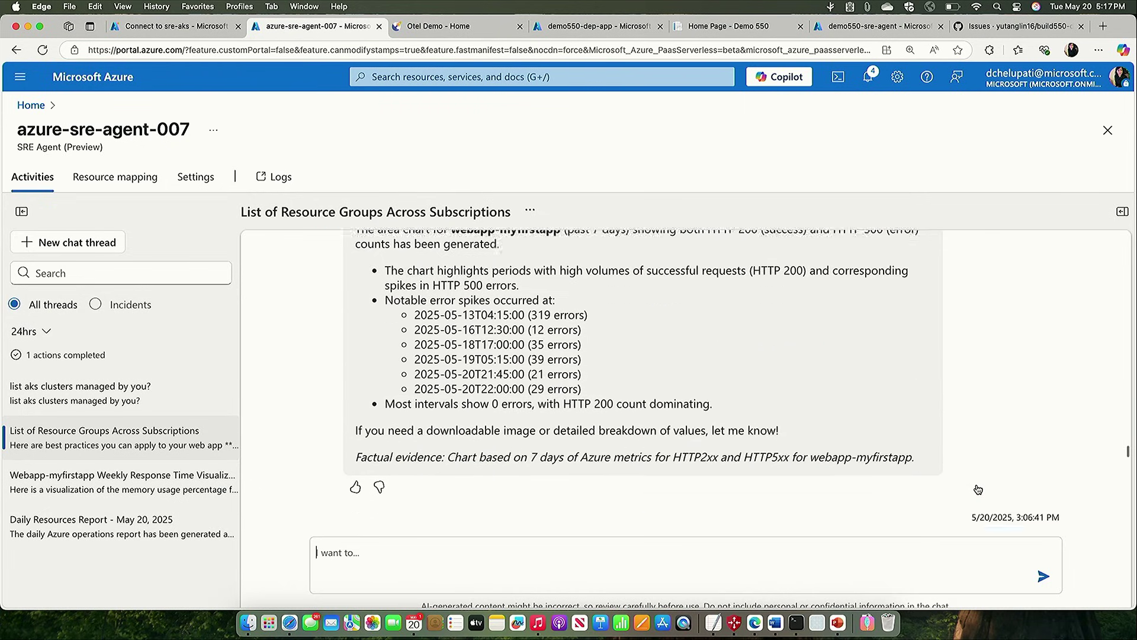
scroll(977, 490, down, 3)
scroll(977, 489, down, 2)
right_click(978, 480)
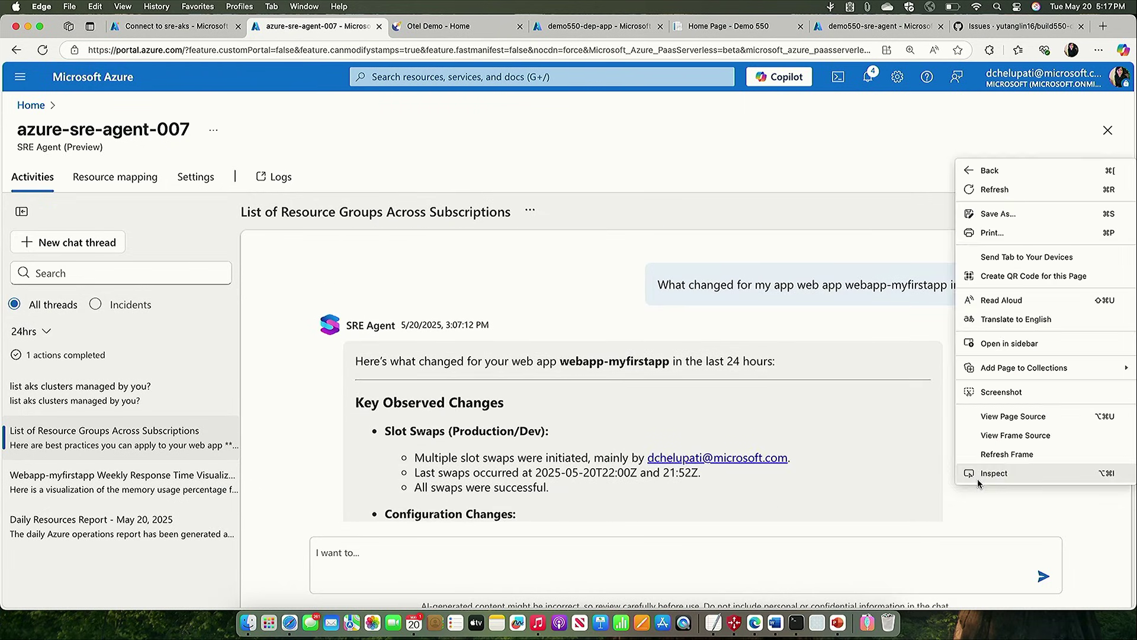
click(978, 478)
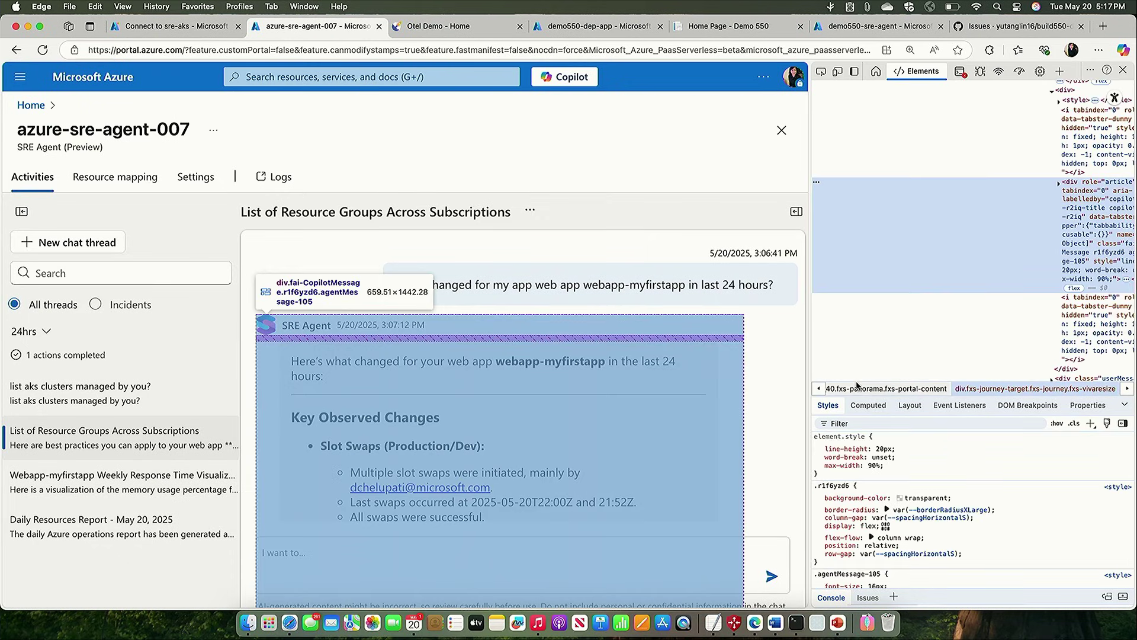
click(1123, 70)
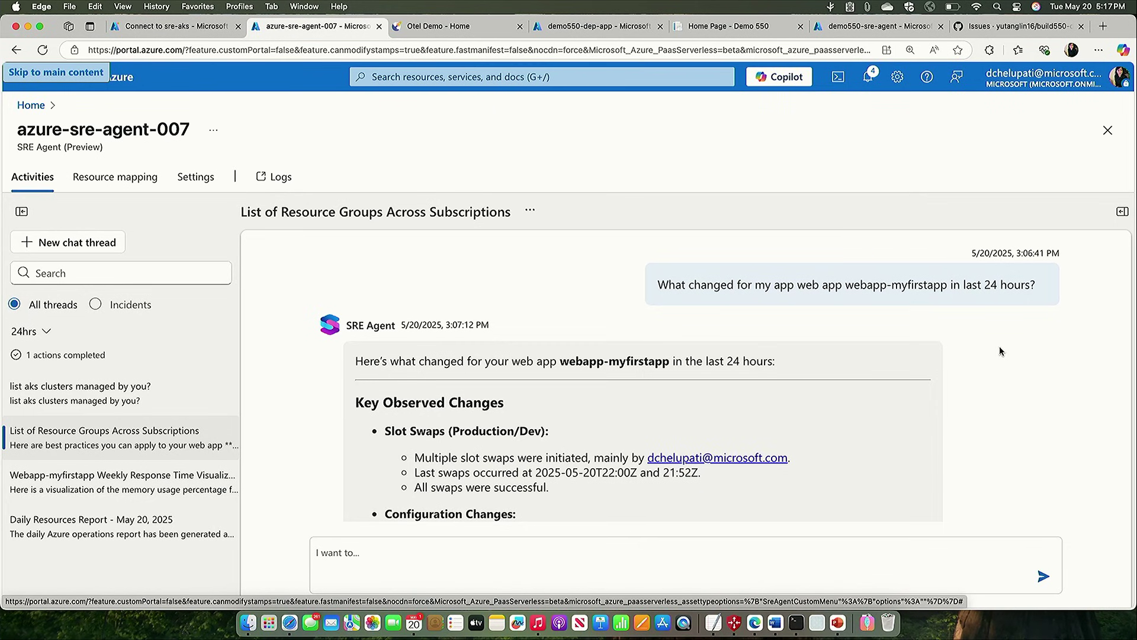
scroll(1015, 368, down, 1)
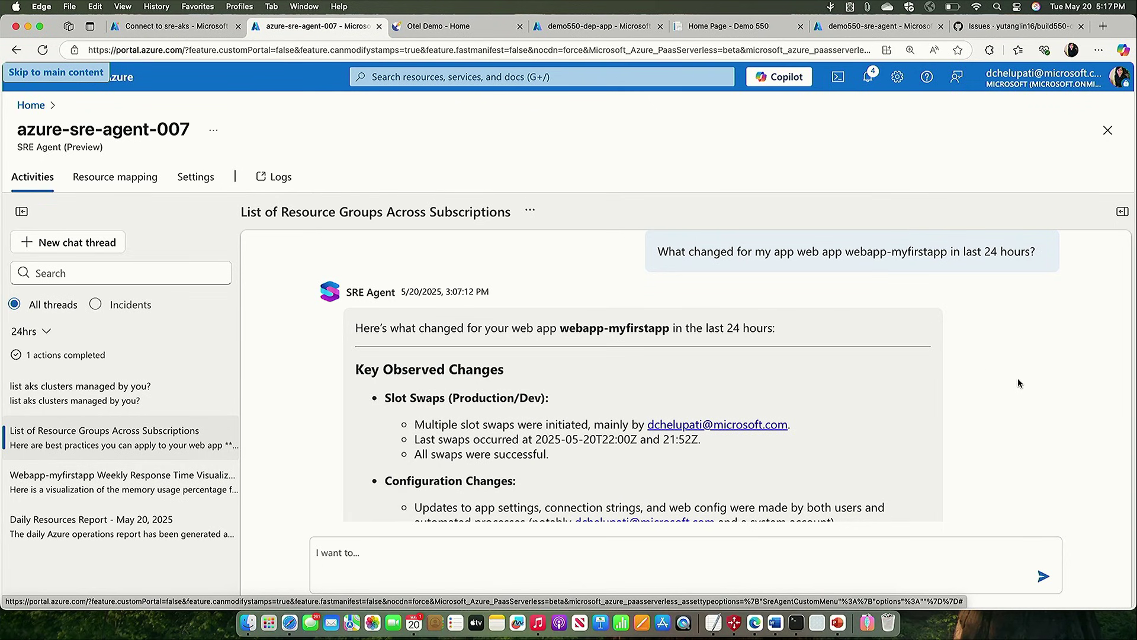
scroll(1017, 378, down, 2)
scroll(1018, 382, down, 1)
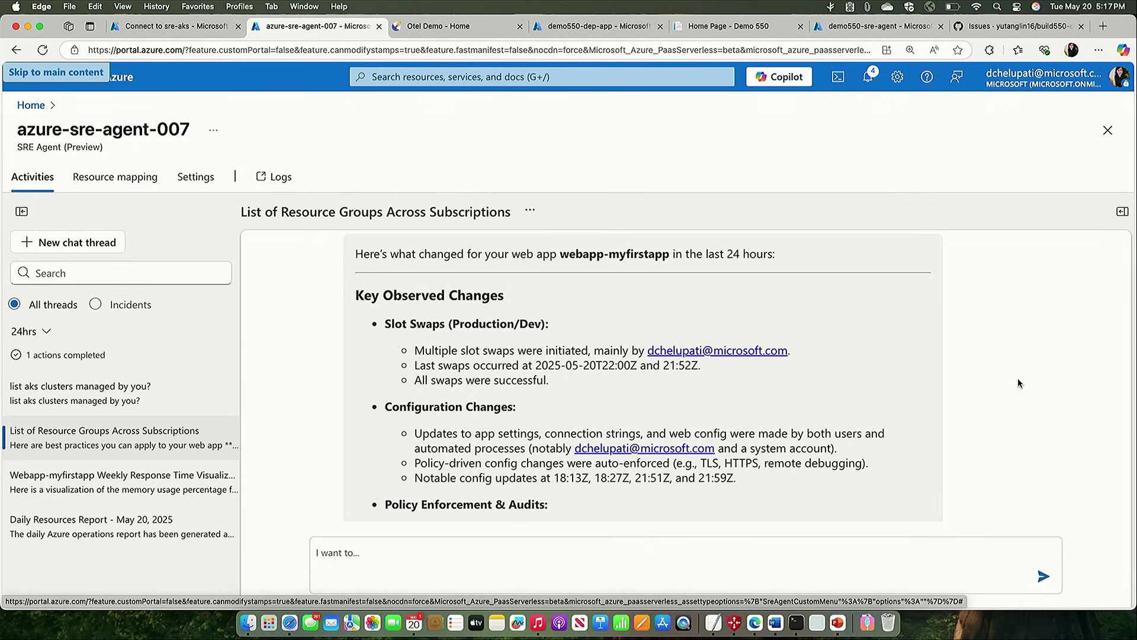
scroll(1019, 383, down, 1)
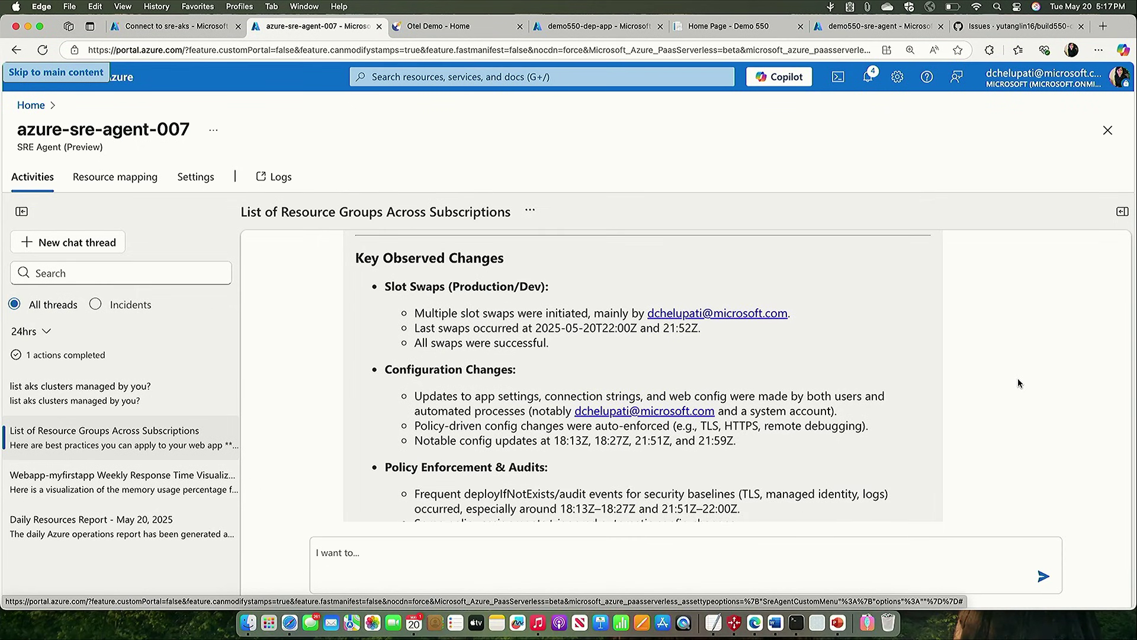
scroll(1018, 383, down, 1)
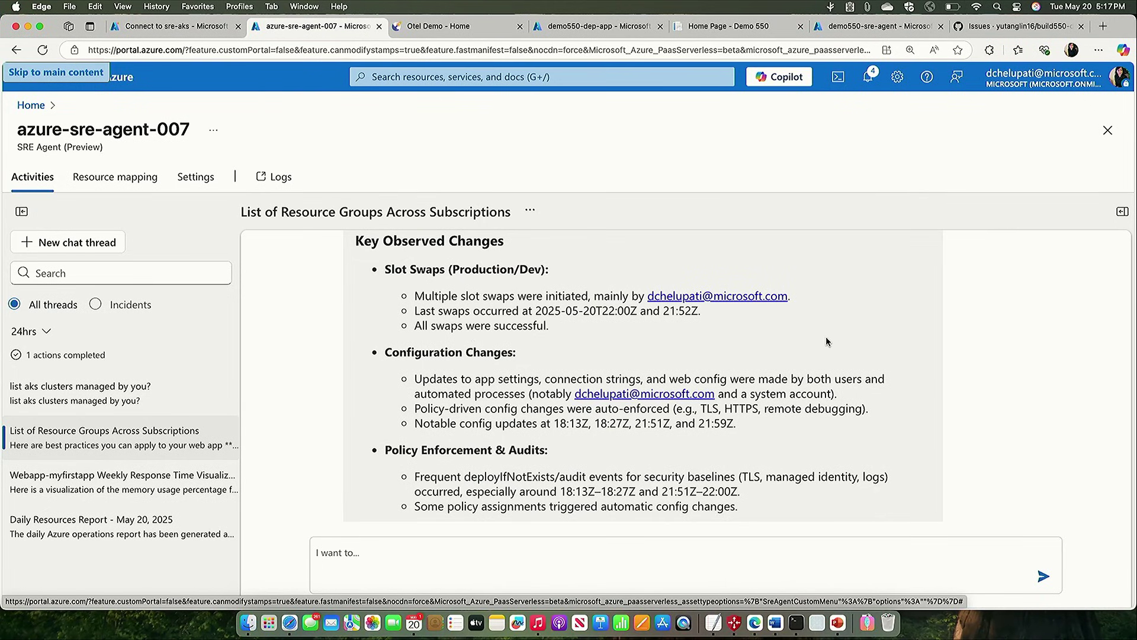
scroll(836, 348, down, 1)
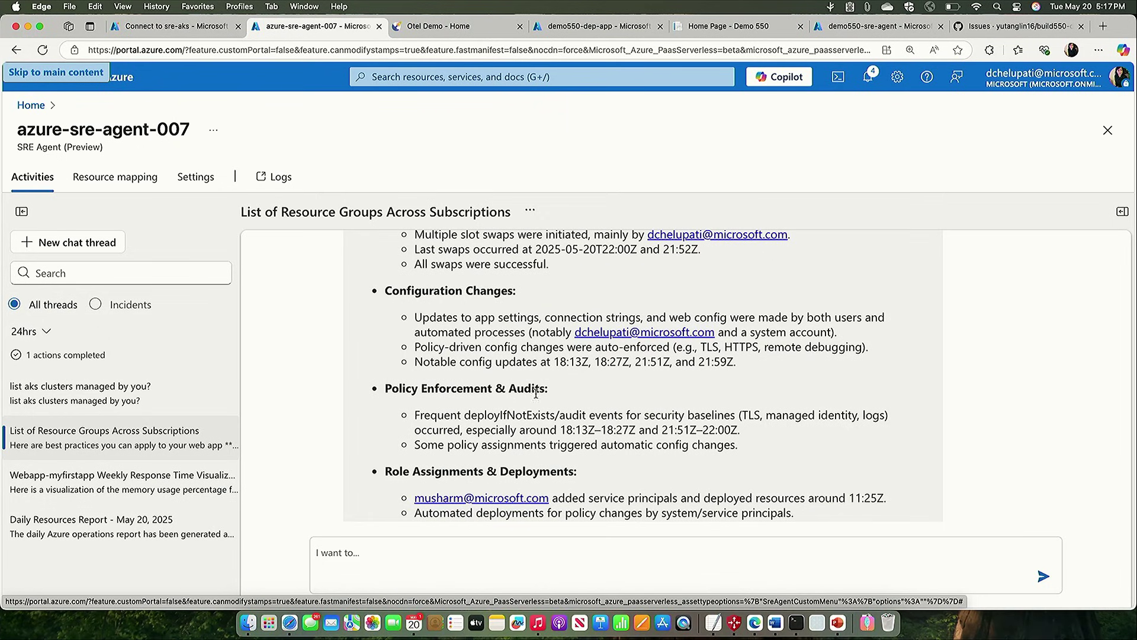
scroll(586, 402, down, 2)
scroll(586, 402, down, 1)
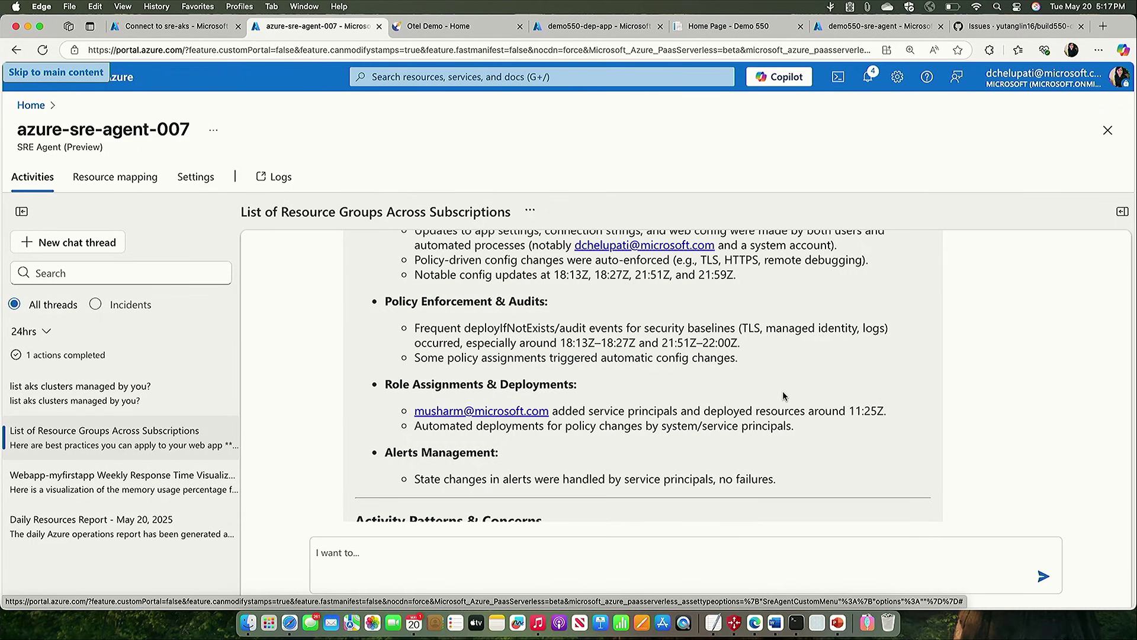
scroll(795, 388, down, 2)
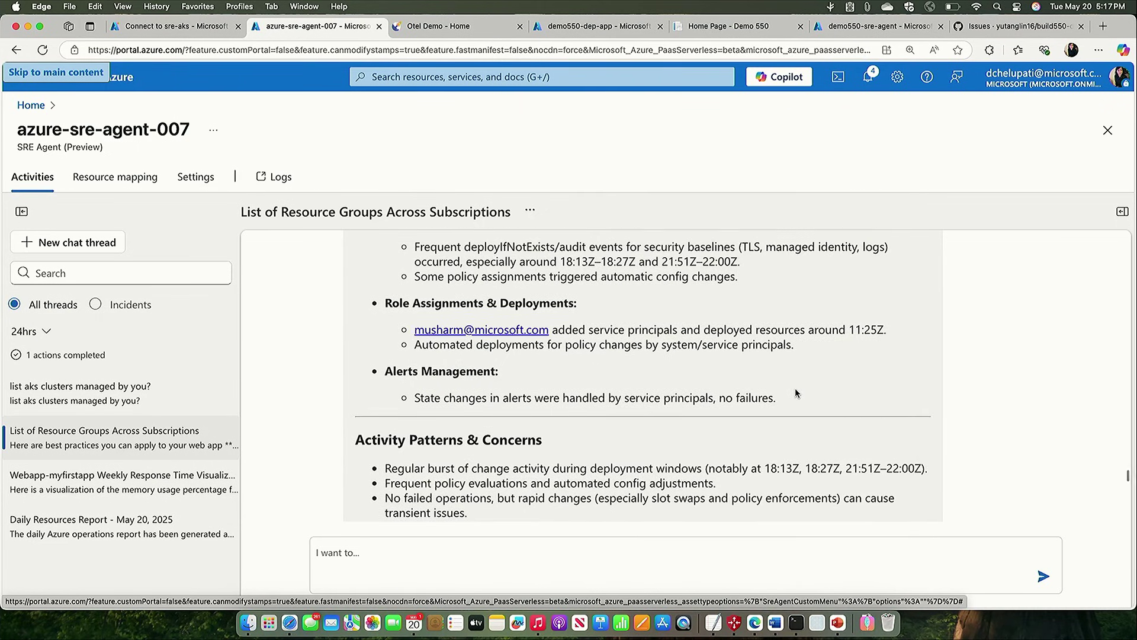
scroll(796, 388, down, 2)
scroll(796, 392, down, 1)
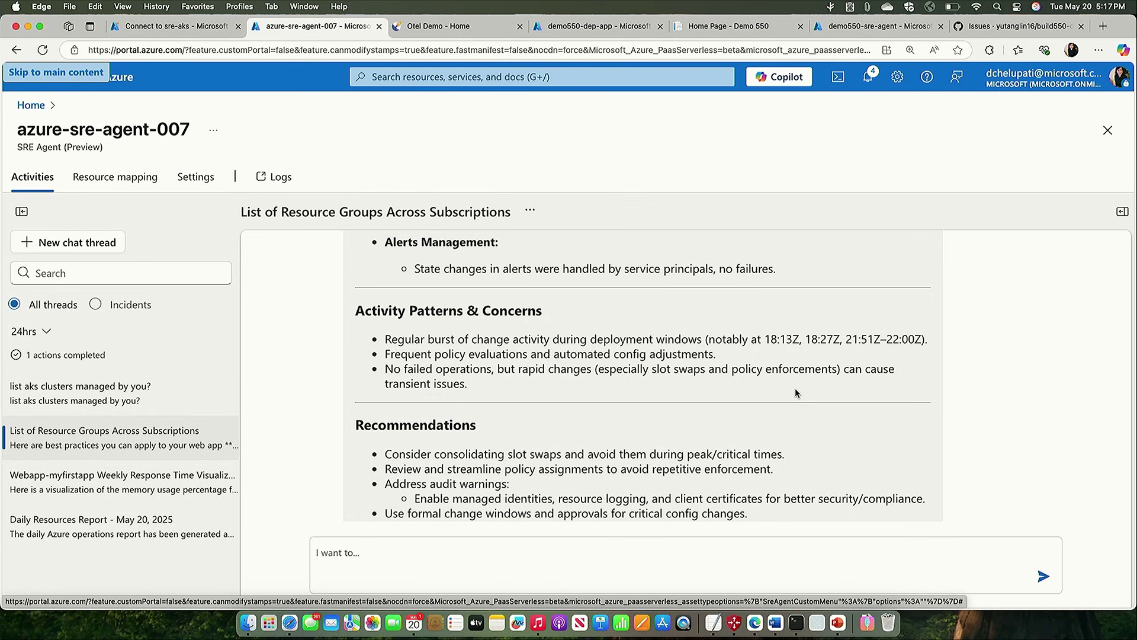
scroll(727, 414, down, 2)
scroll(727, 416, down, 1)
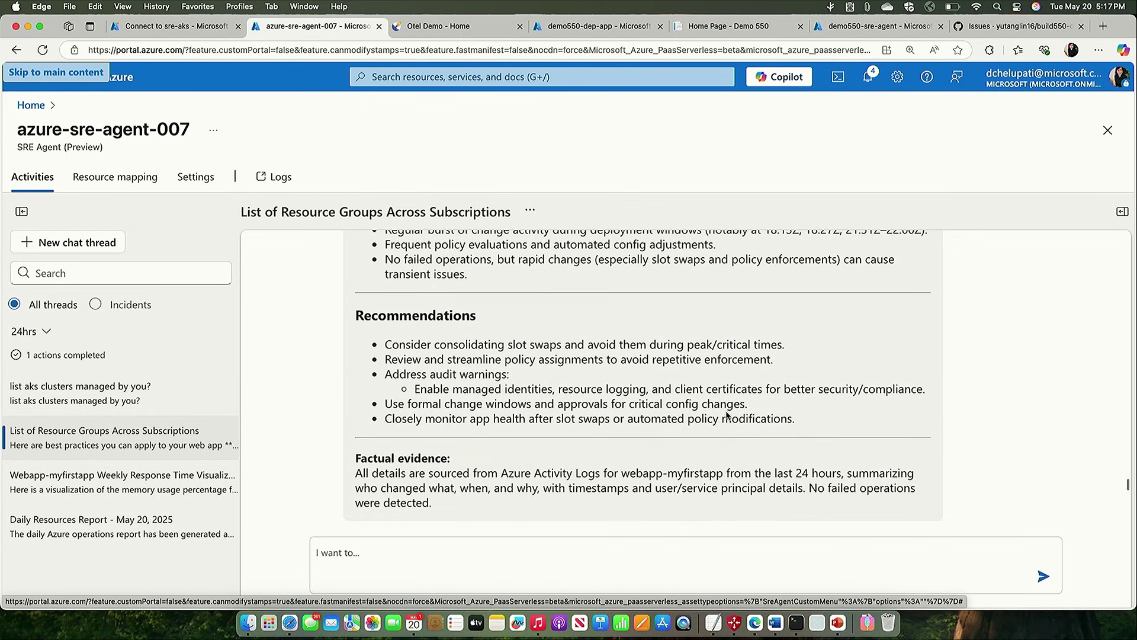
scroll(764, 443, down, 2)
scroll(771, 450, down, 1)
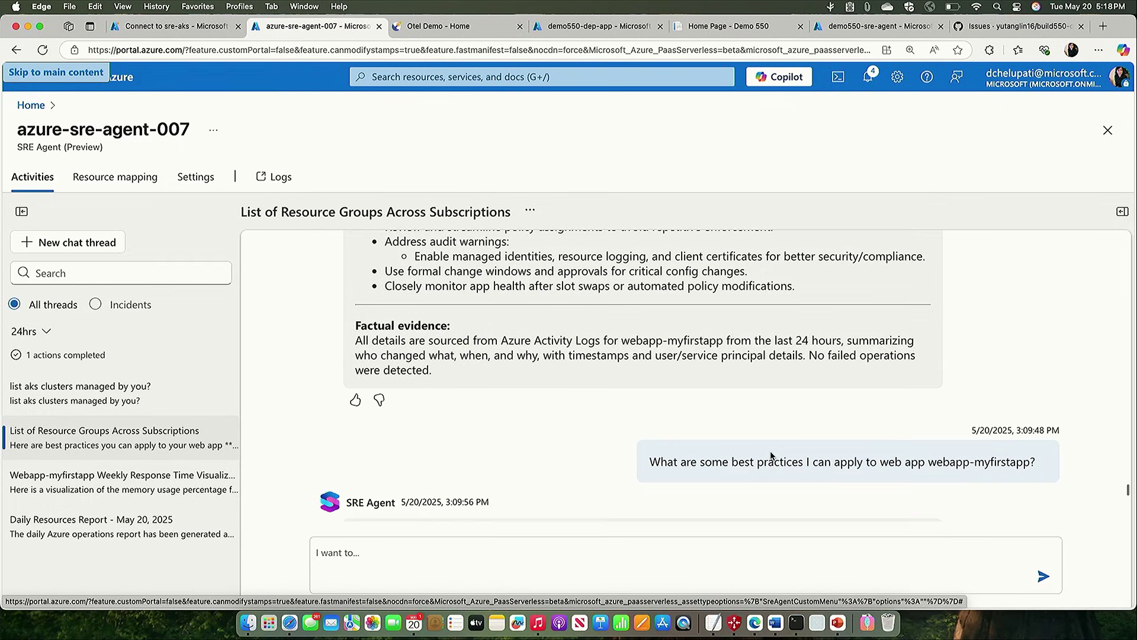
scroll(770, 450, down, 2)
scroll(770, 450, down, 1)
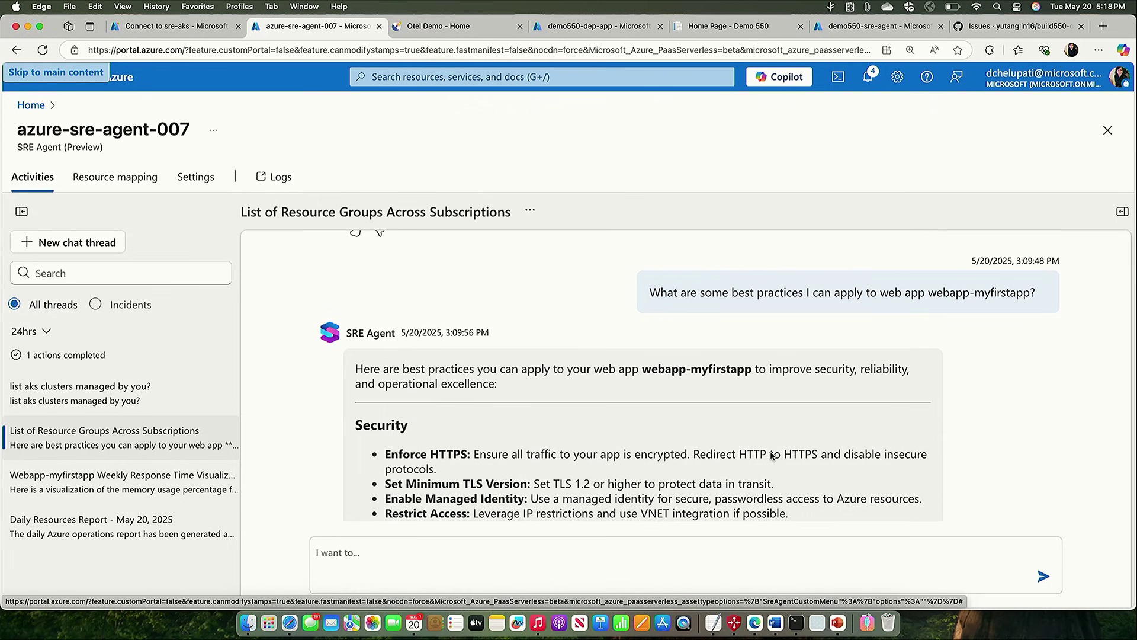
scroll(993, 435, down, 1)
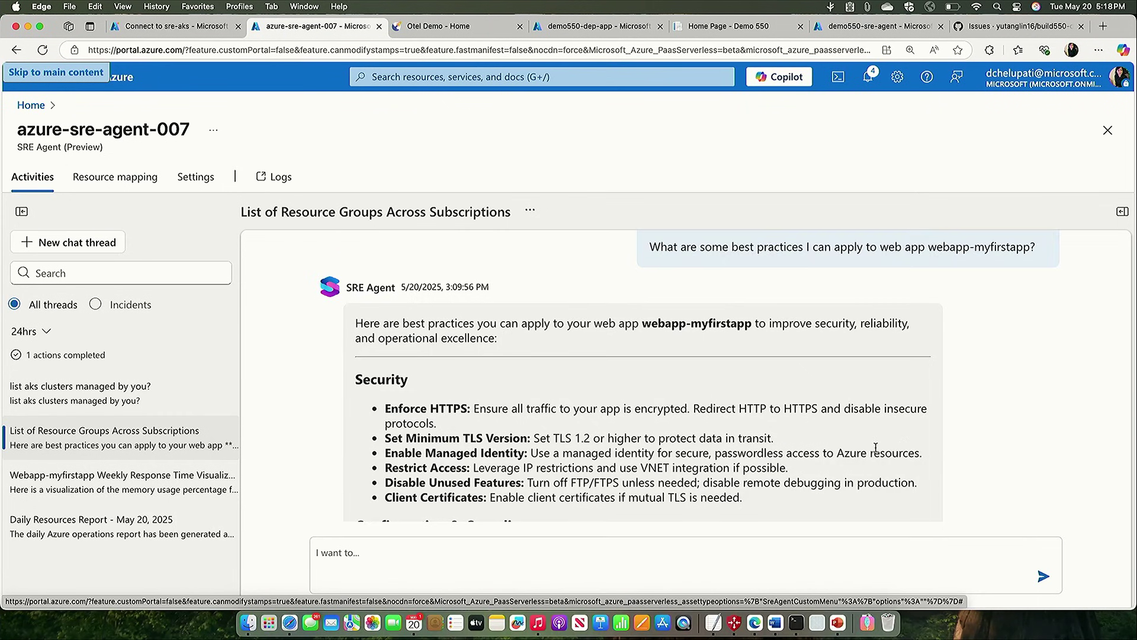
scroll(876, 446, down, 1)
scroll(876, 447, down, 2)
scroll(876, 447, down, 1)
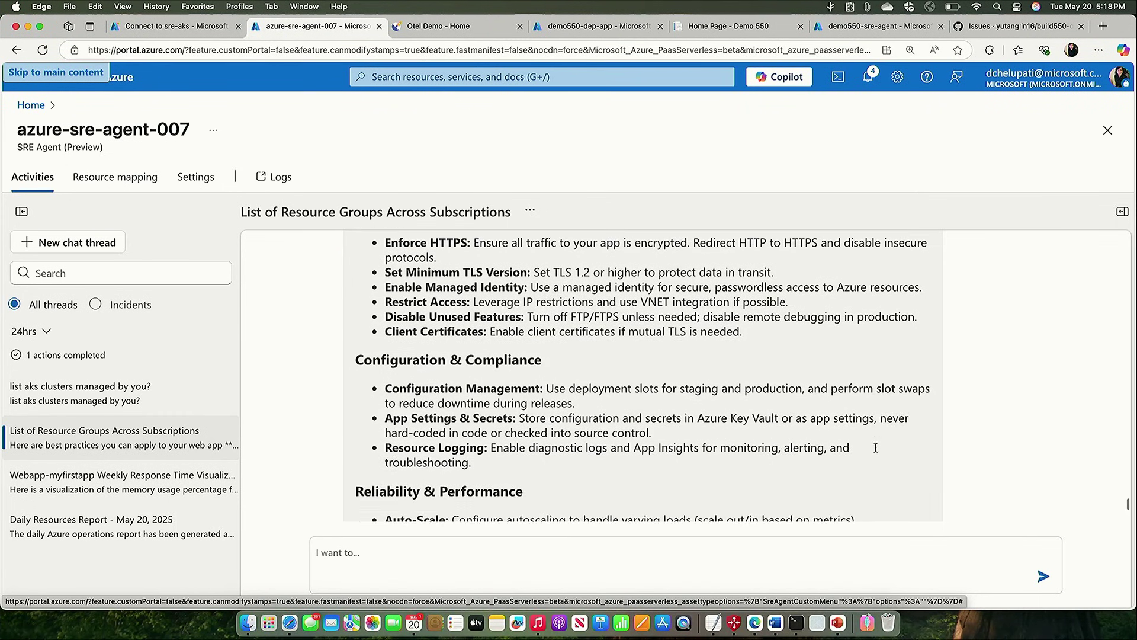
scroll(876, 447, up, 1)
scroll(876, 447, down, 2)
scroll(876, 447, down, 2)
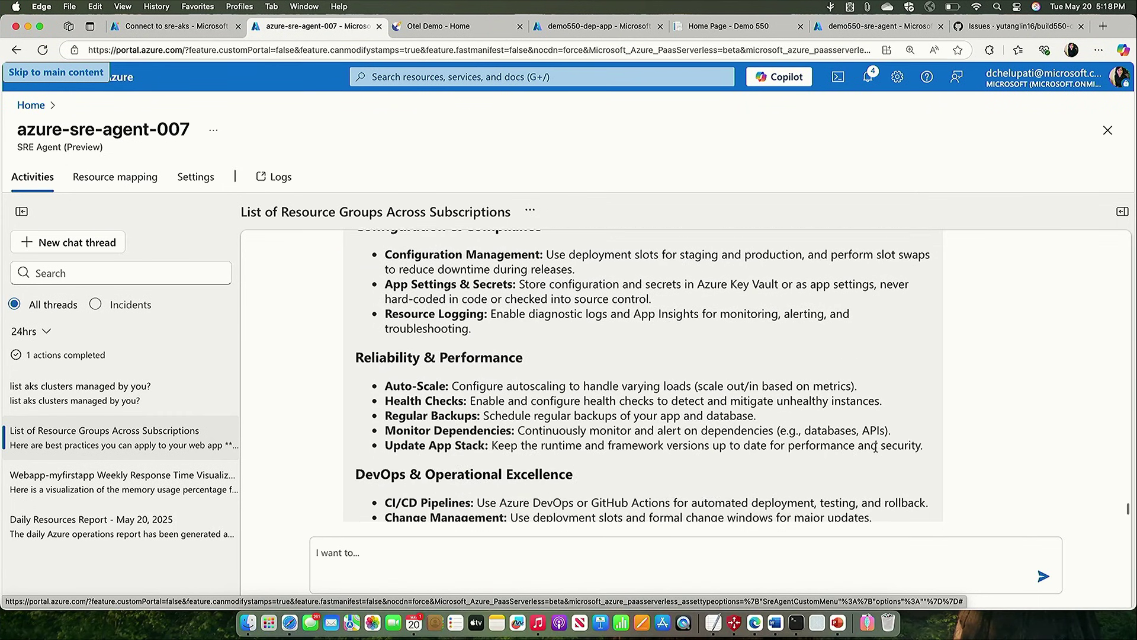
scroll(877, 447, down, 1)
scroll(876, 446, down, 1)
scroll(877, 447, down, 1)
scroll(876, 447, up, 1)
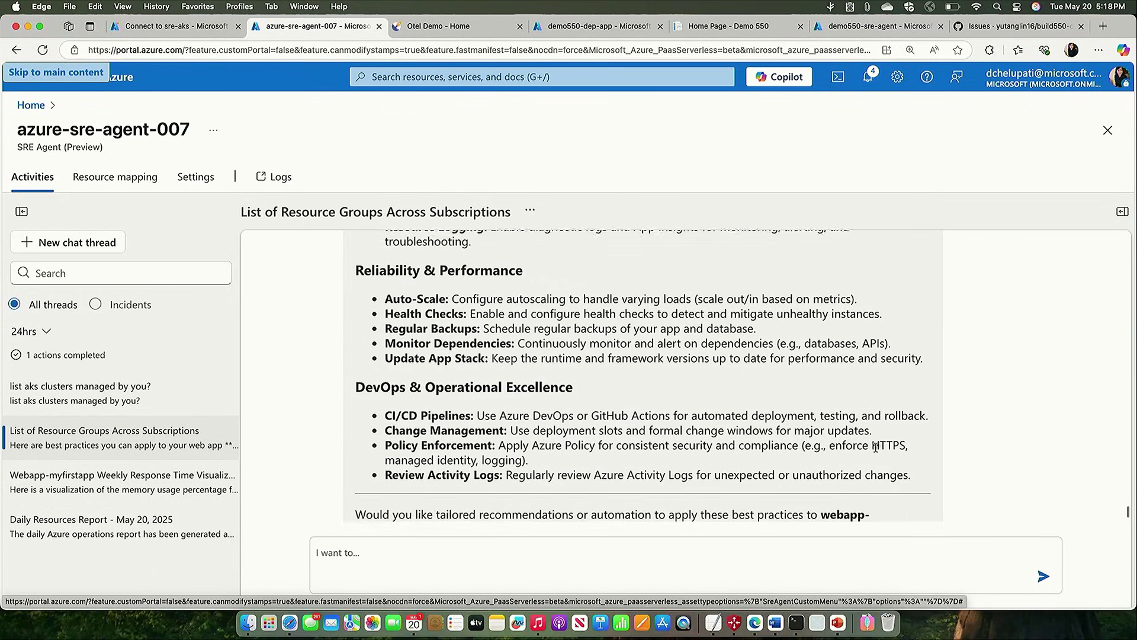
scroll(876, 447, up, 2)
scroll(877, 447, up, 2)
scroll(876, 447, up, 1)
scroll(876, 447, up, 1)
scroll(875, 447, up, 1)
scroll(875, 446, down, 1)
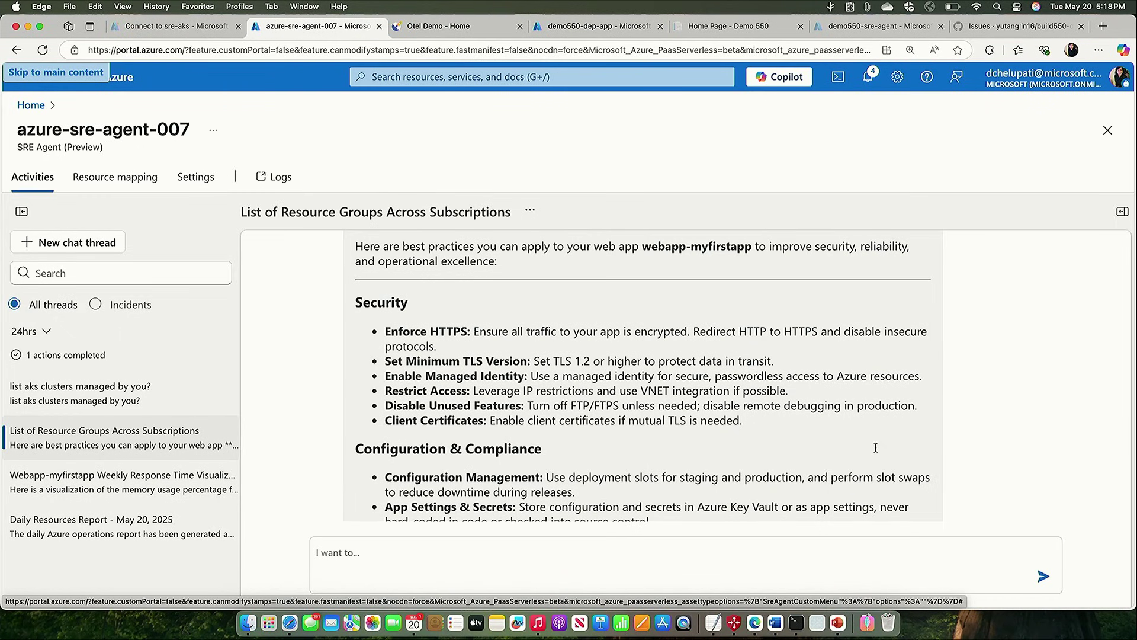
scroll(937, 480, down, 1)
scroll(938, 480, down, 2)
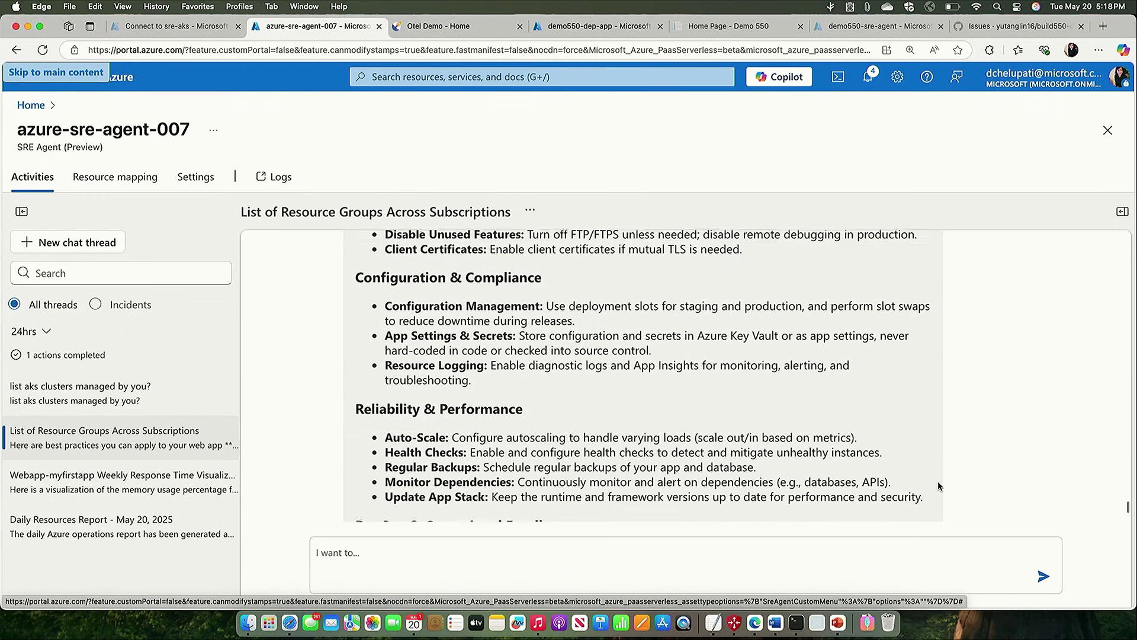
scroll(938, 481, down, 1)
scroll(960, 490, down, 2)
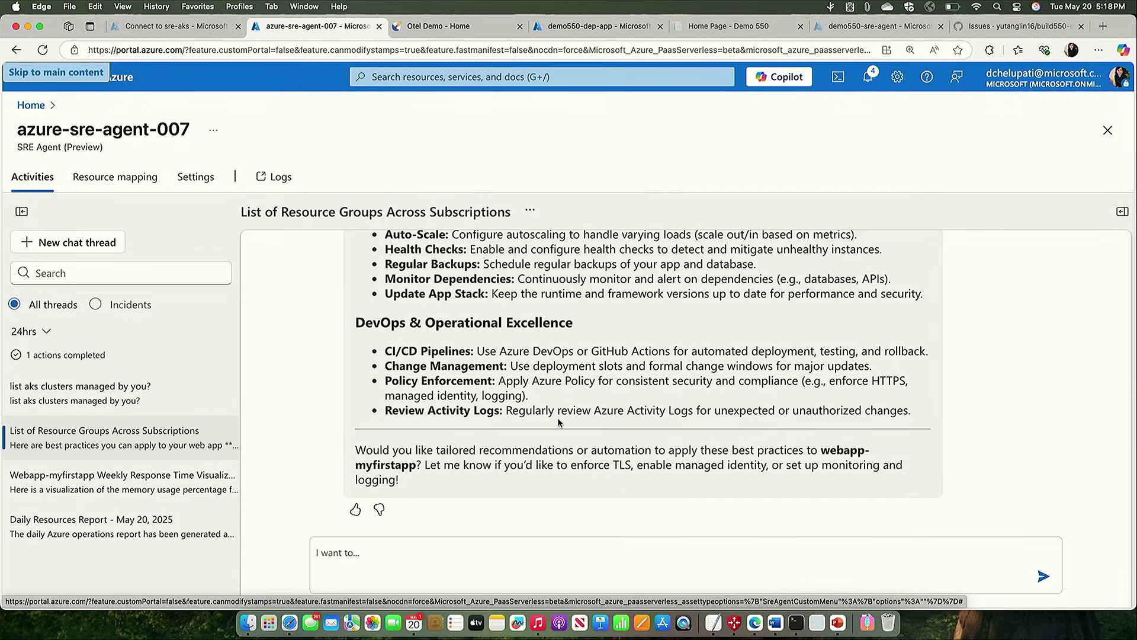
Step: In Resource mapping, switch to Private Test Sub SANMEHT and focus on the iot-dashboard node
click(151, 189)
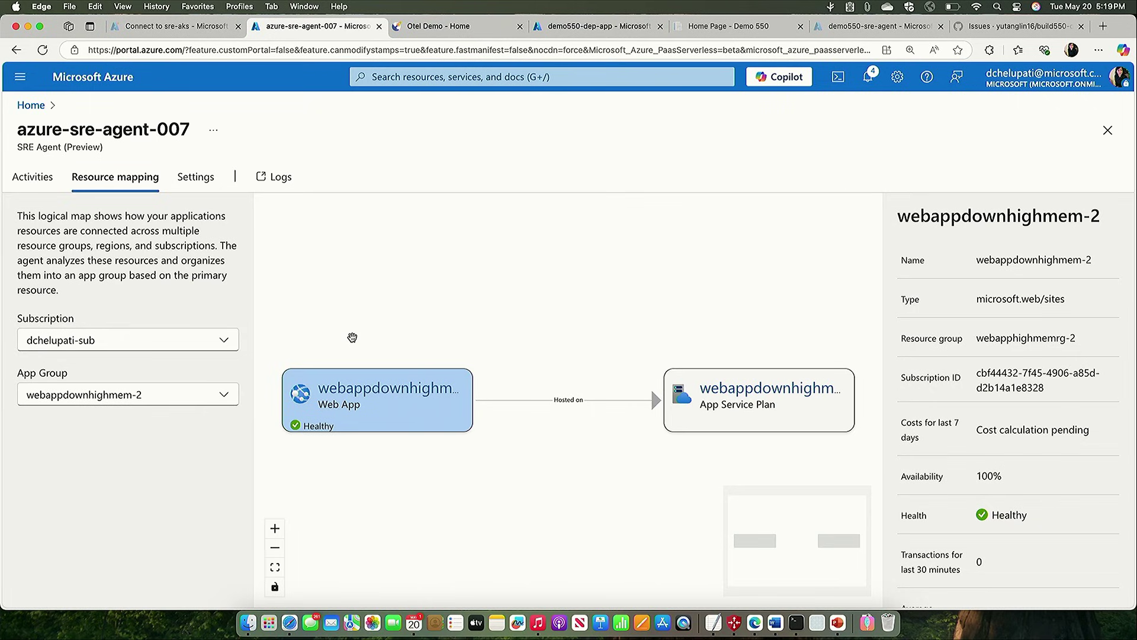
click(176, 349)
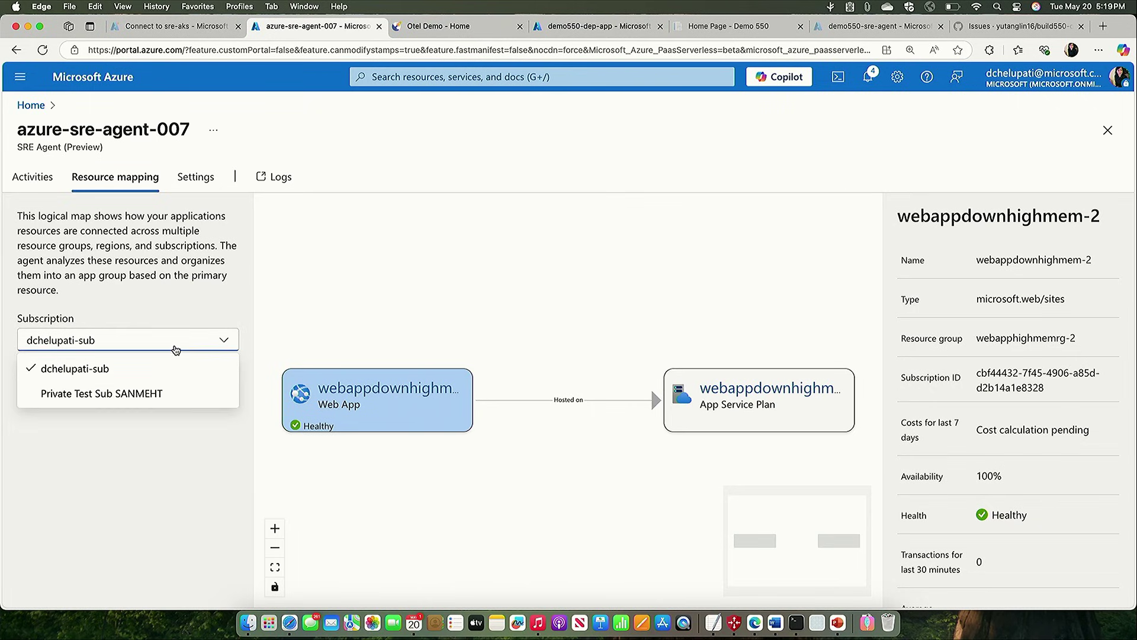
click(140, 394)
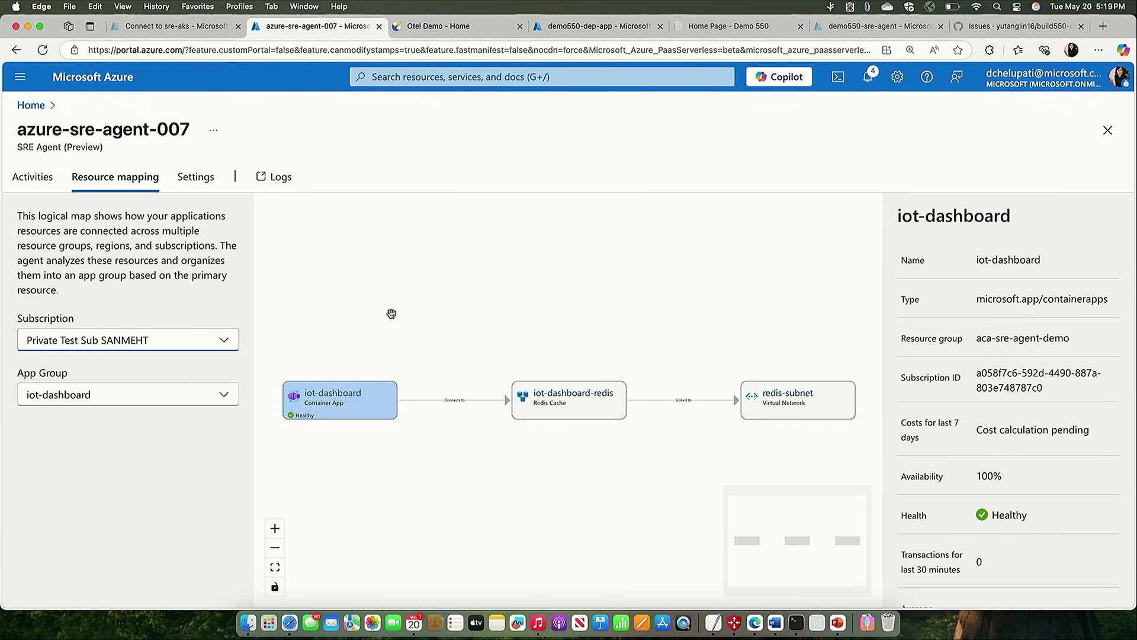
click(318, 420)
scroll(963, 357, down, 2)
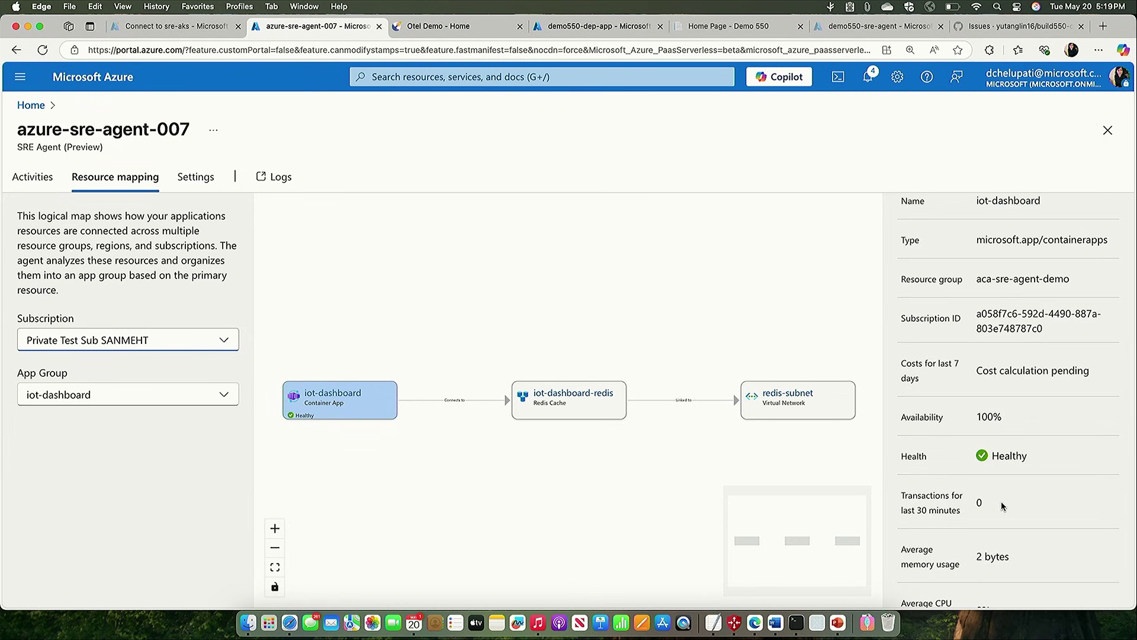
scroll(995, 498, down, 3)
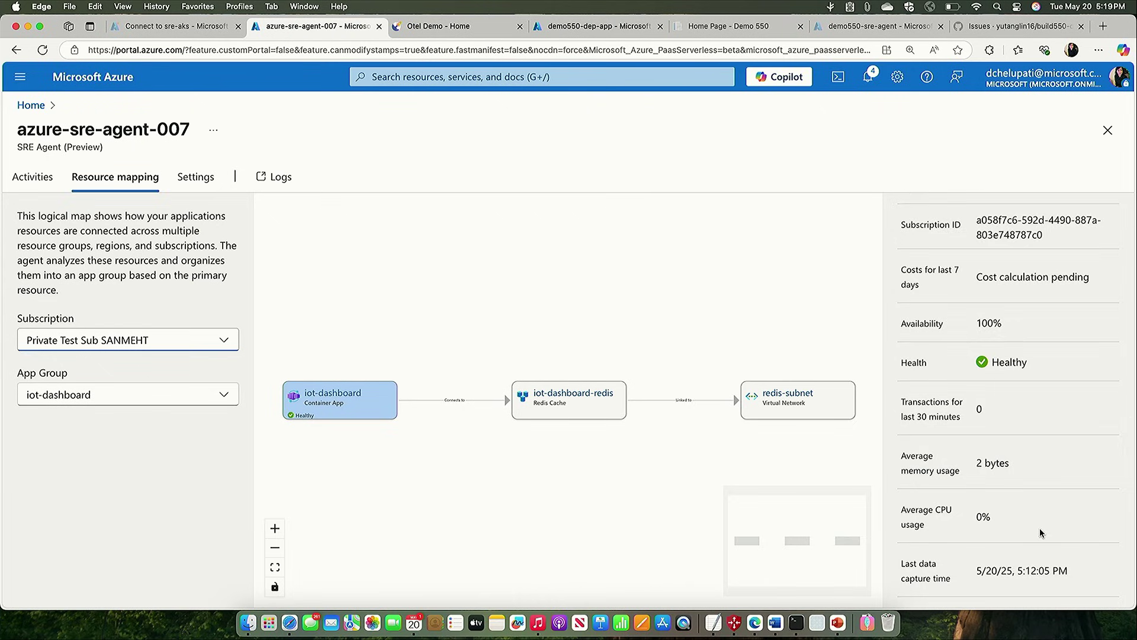
scroll(1040, 528, down, 2)
scroll(1022, 524, up, 3)
scroll(979, 510, up, 3)
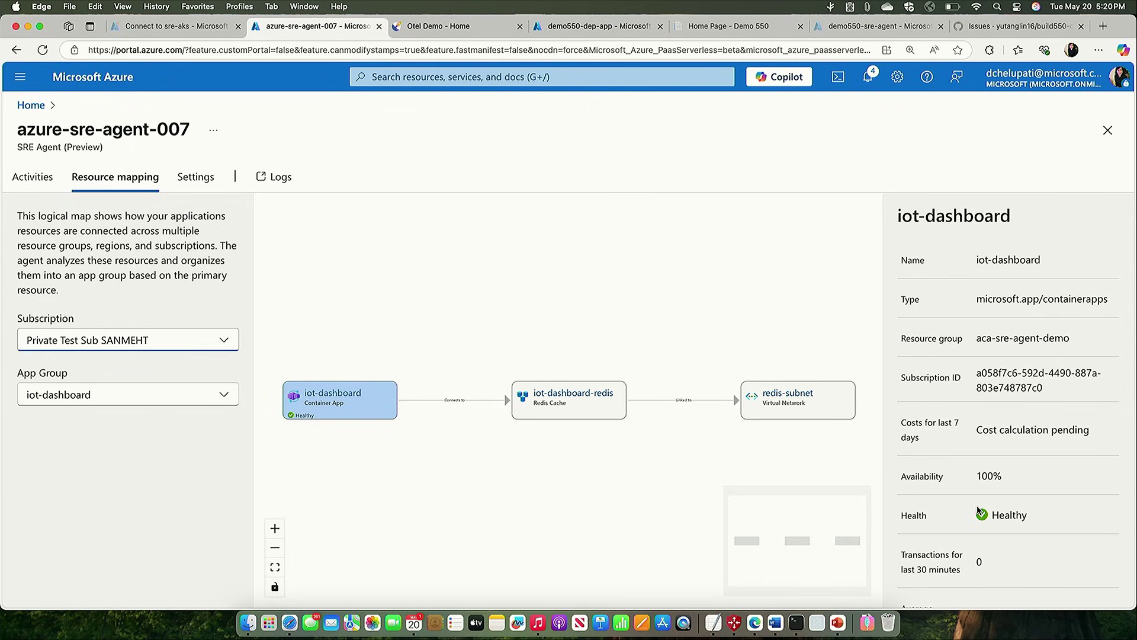
Step: Reload the Otel Demo shop home page with the #hot-products anchor removed from its address
click(39, 181)
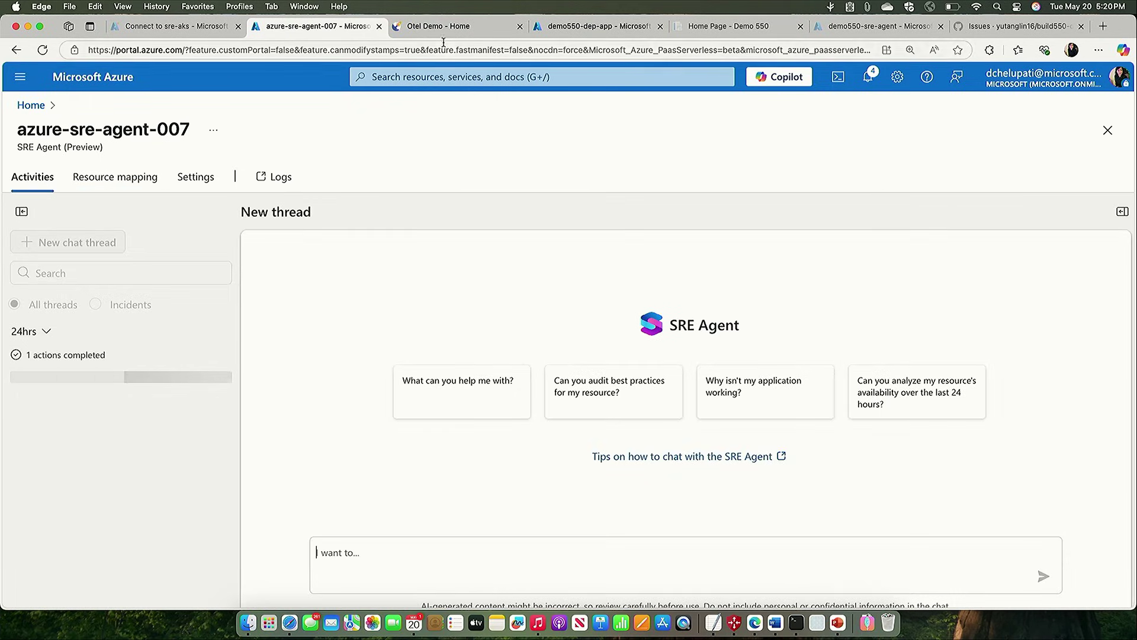
click(424, 34)
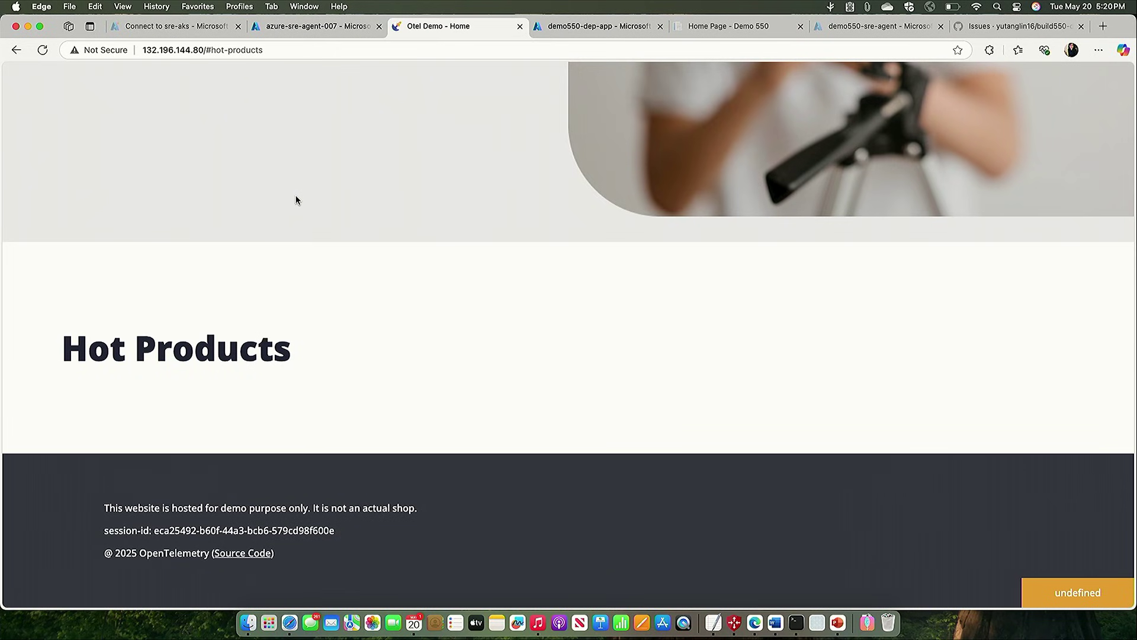
scroll(279, 202, up, 5)
scroll(279, 203, down, 5)
scroll(273, 299, up, 3)
click(301, 51)
click(228, 51)
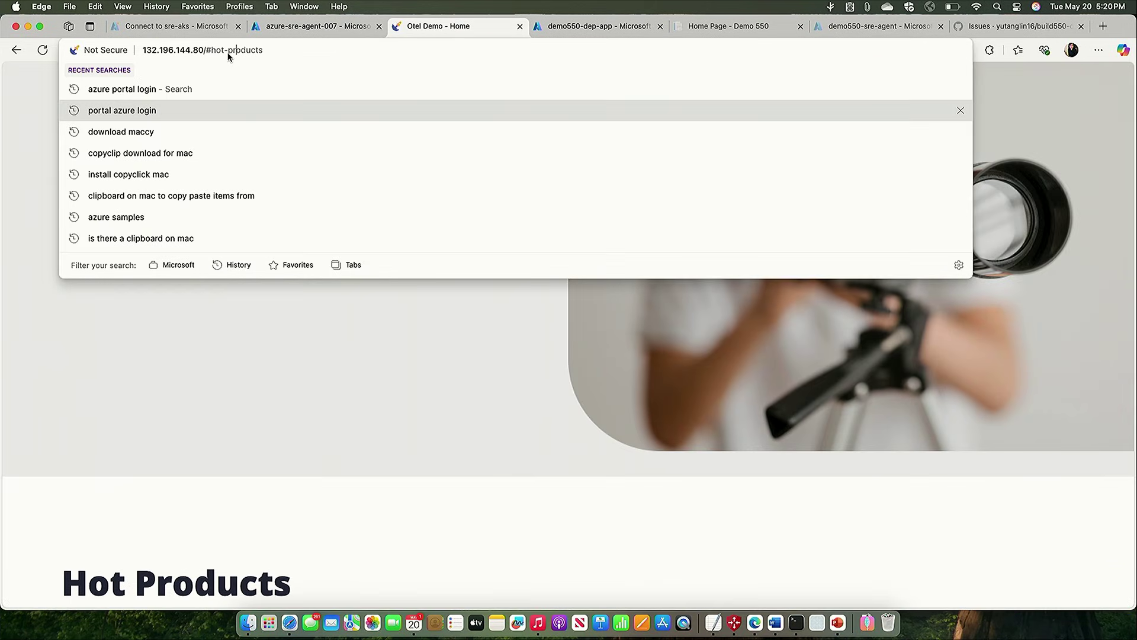
drag(202, 51, 285, 62)
key(BackSpace)
key(Return)
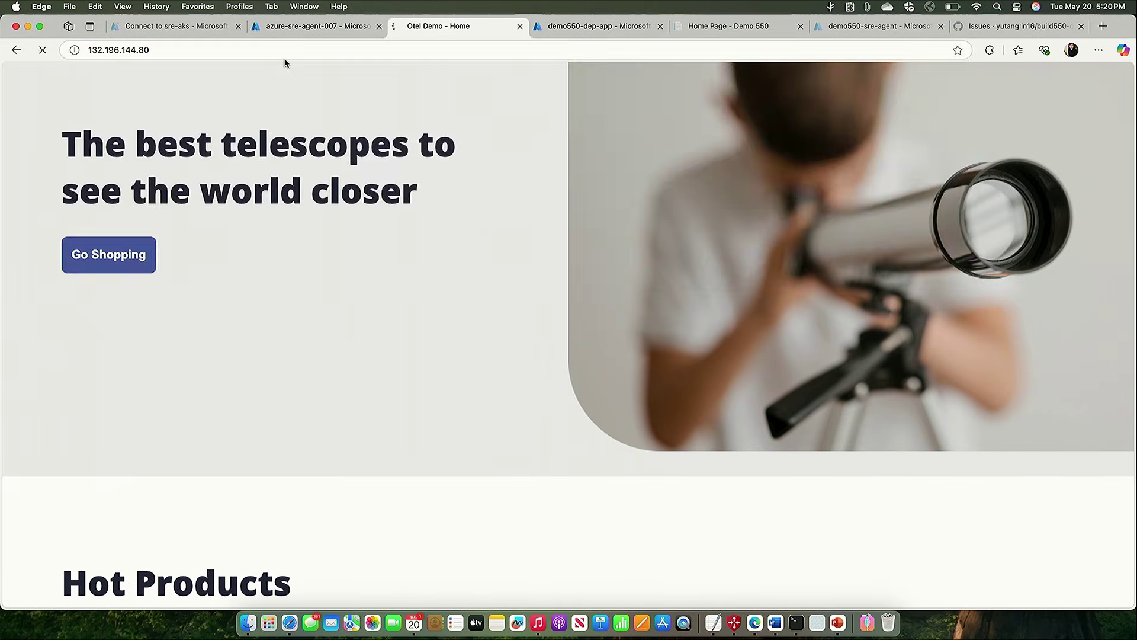
scroll(6, 271, down, 5)
scroll(399, 237, up, 5)
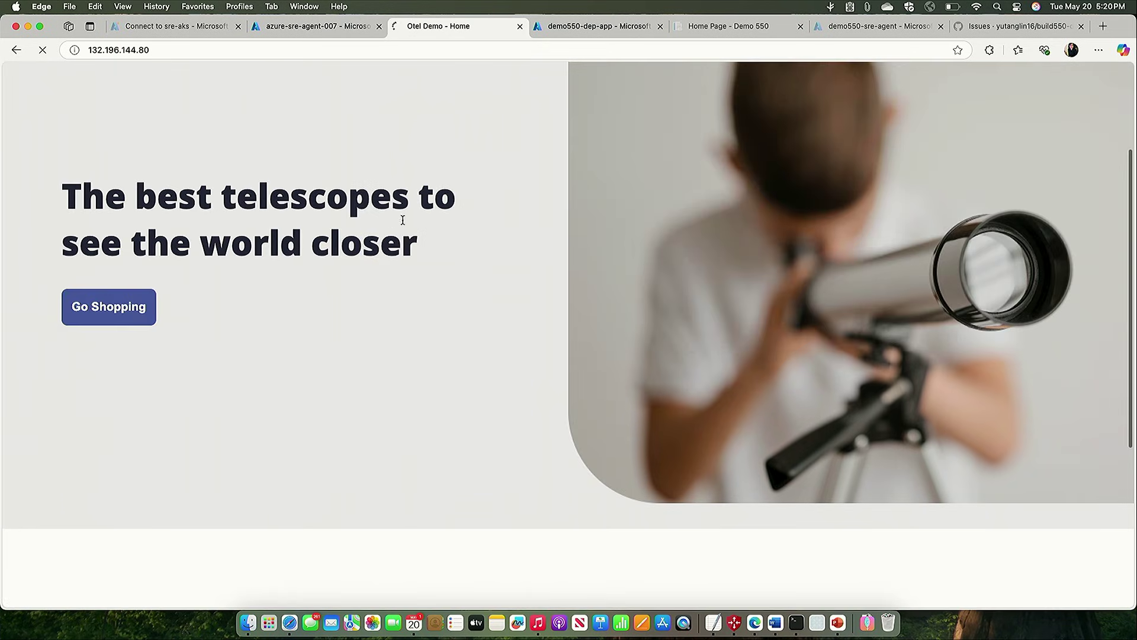
Step: Launch the Azure VPN Client and connect the VPN
right_click(341, 28)
click(287, 32)
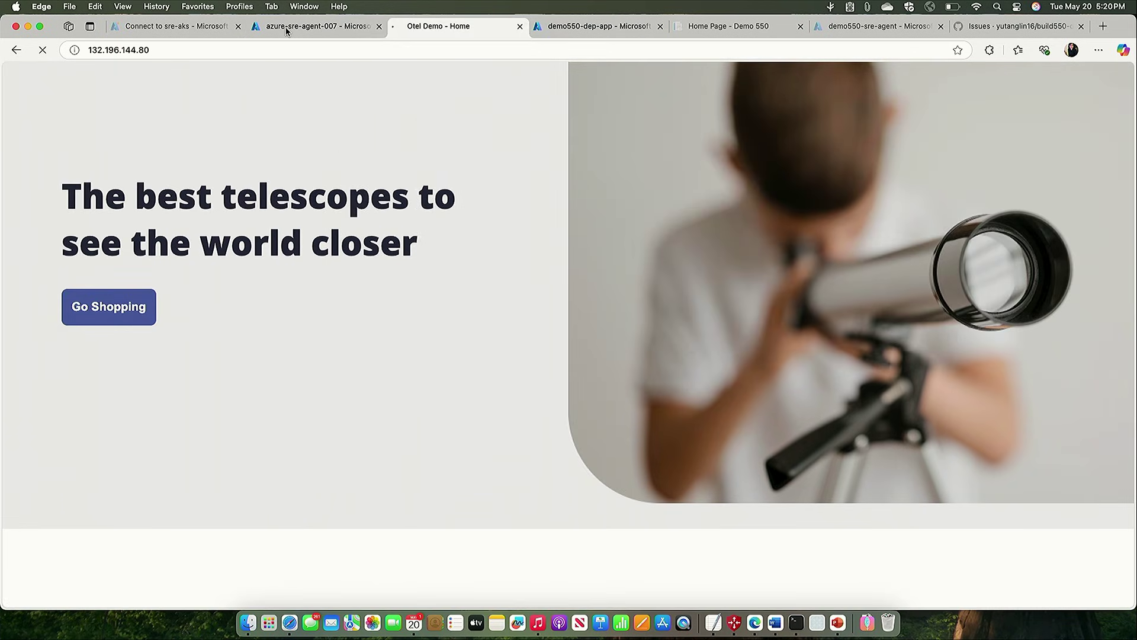
click(989, 8)
text(a)
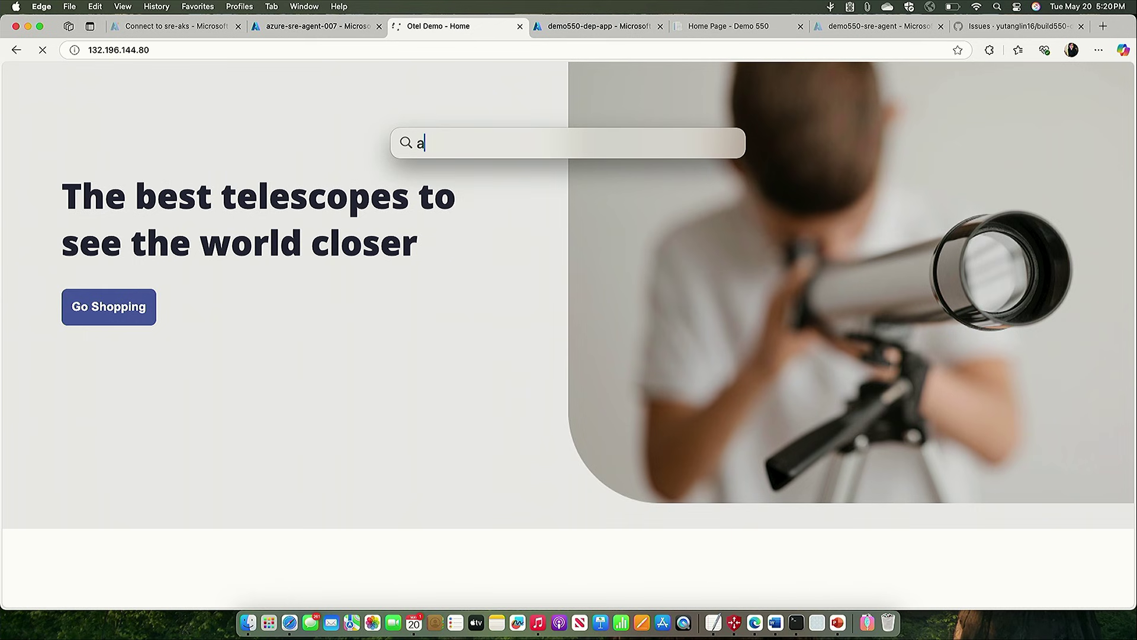
text(zu)
key(Return)
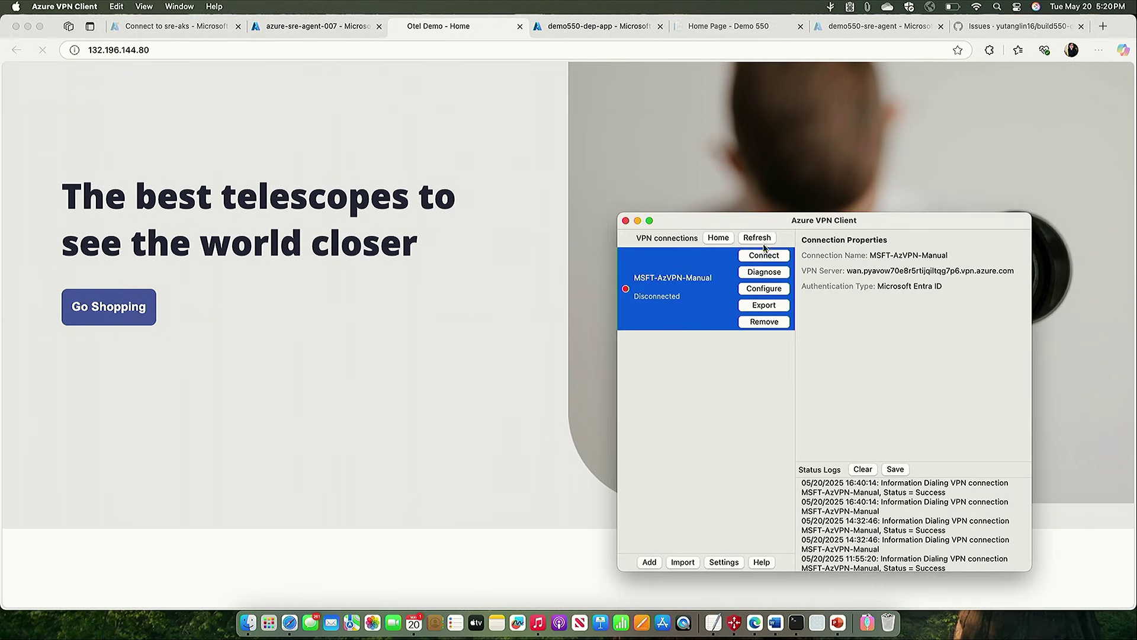
click(760, 258)
Step: Reload the demo store, jump to Hot Products, and return to the SRE Agent activity page
click(326, 29)
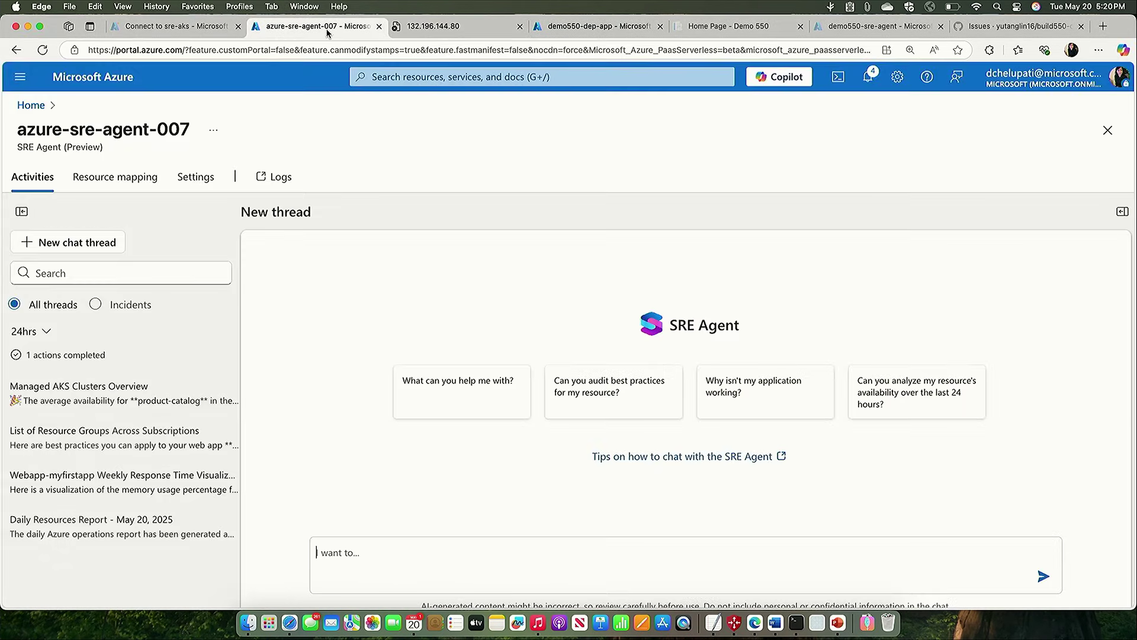
click(428, 31)
click(357, 50)
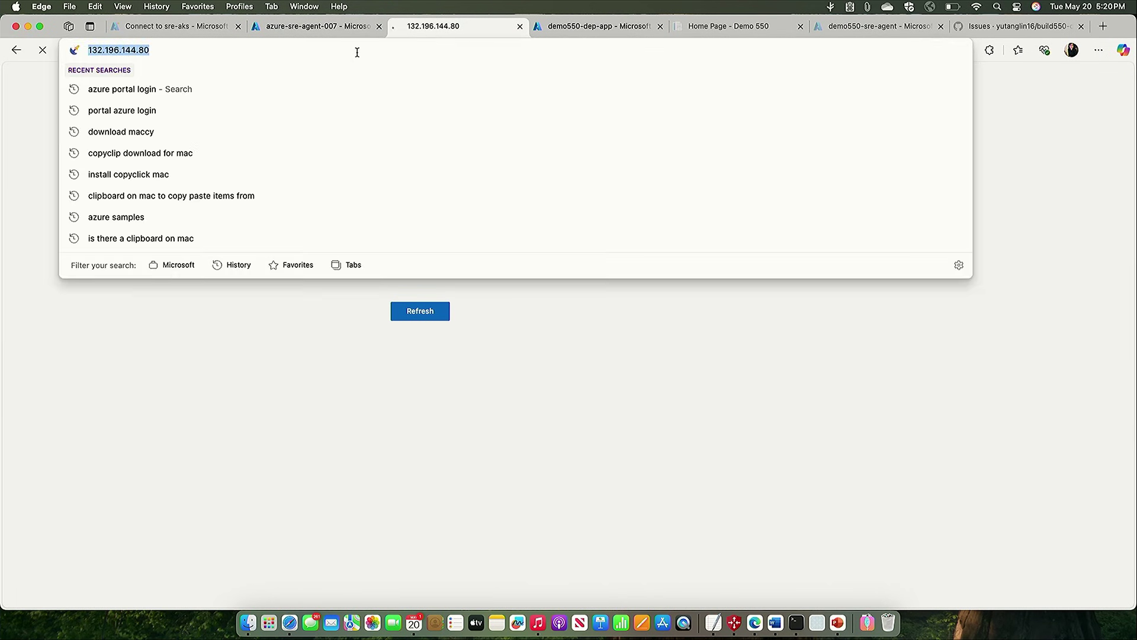
key(Return)
click(109, 459)
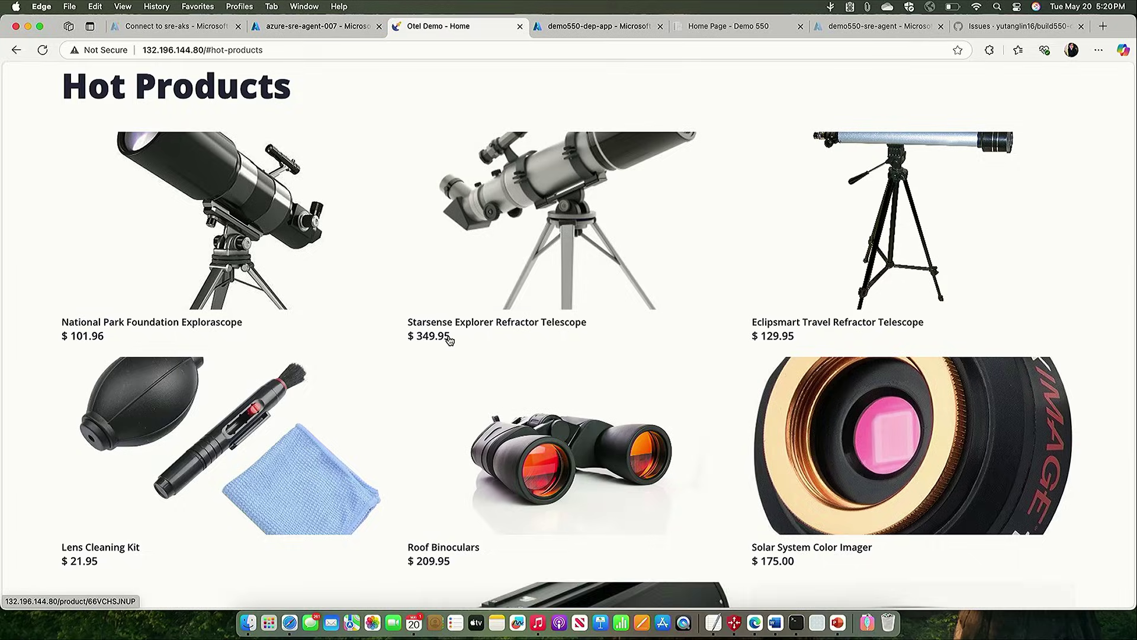
scroll(450, 341, up, 3)
scroll(448, 340, up, 2)
scroll(449, 340, down, 3)
scroll(448, 339, down, 4)
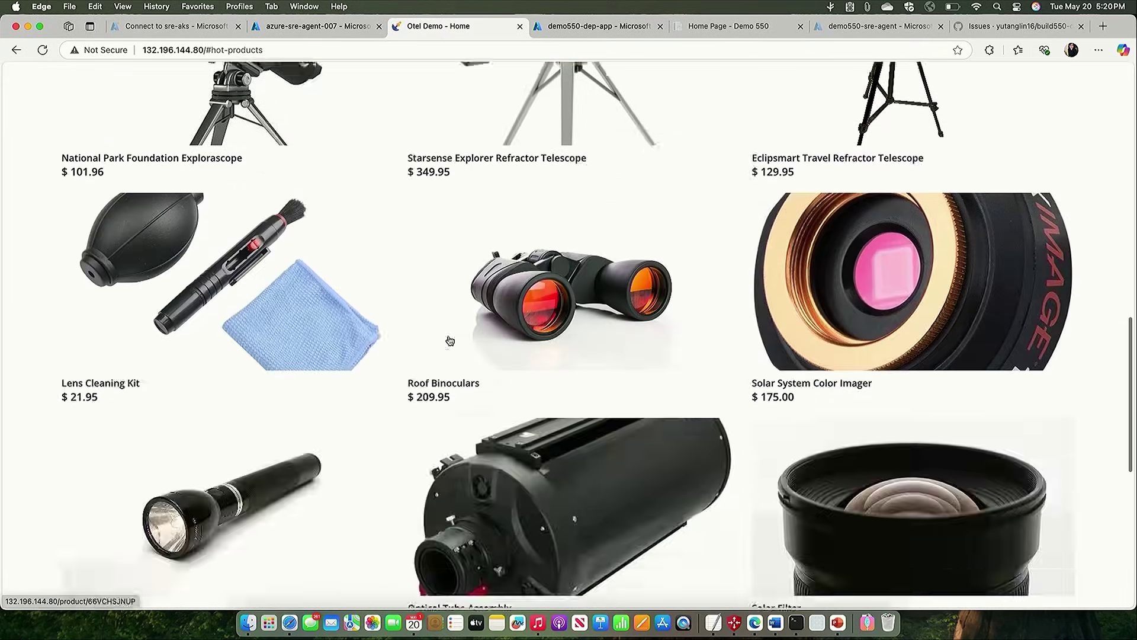
click(302, 29)
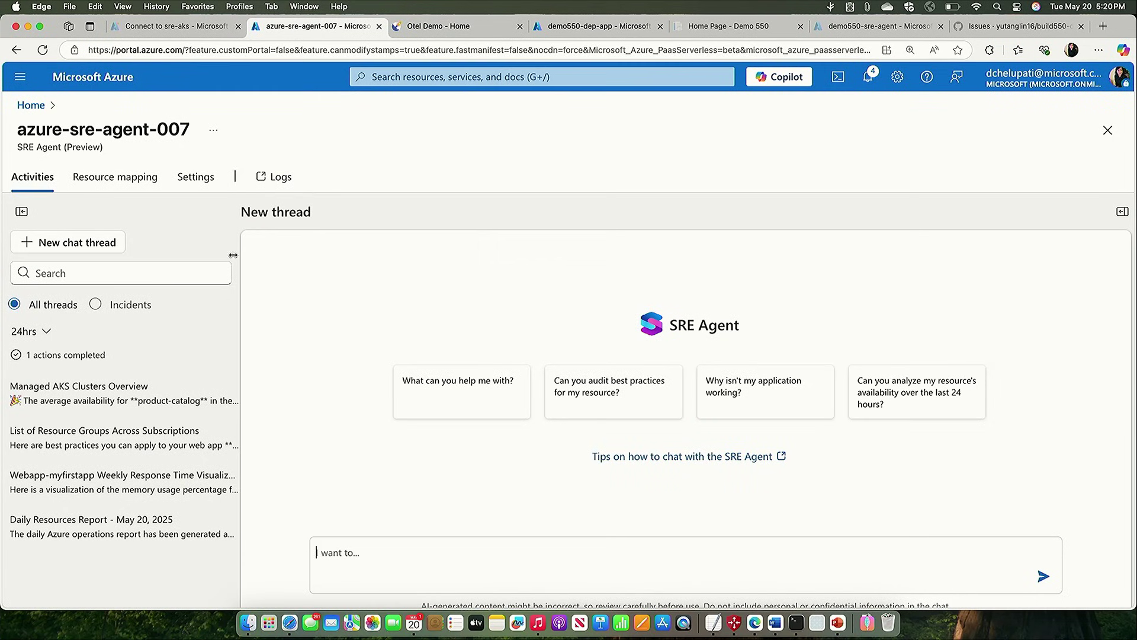
Step: Open the Managed AKS Clusters Overview thread showing product-catalog's 54.5% availability and bad-image root cause
click(111, 402)
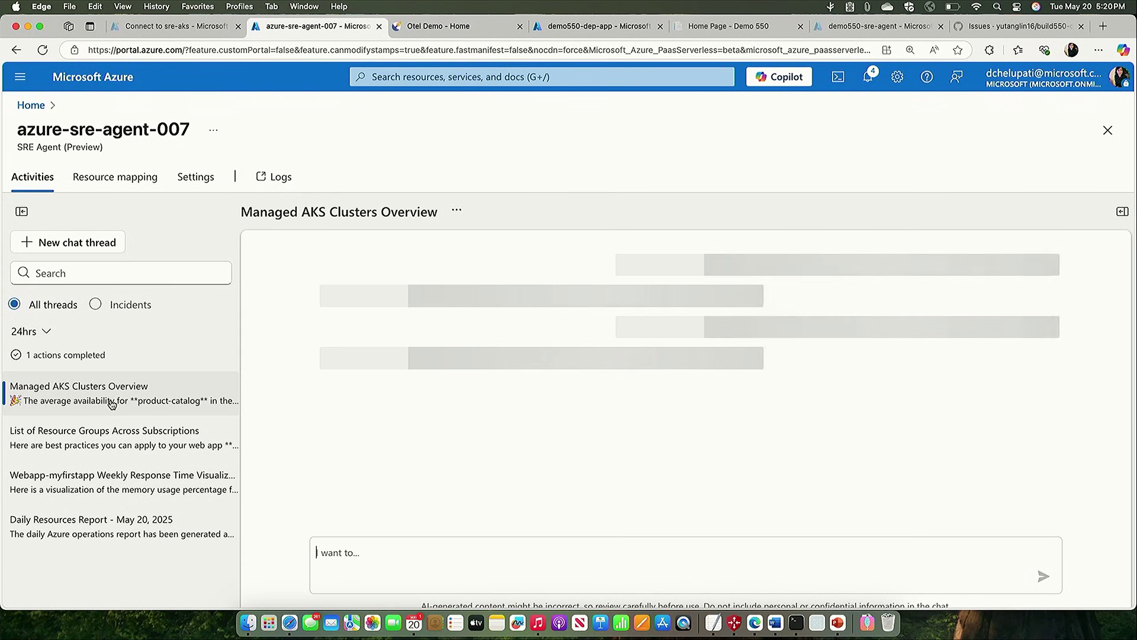
scroll(471, 431, up, 5)
scroll(471, 431, up, 3)
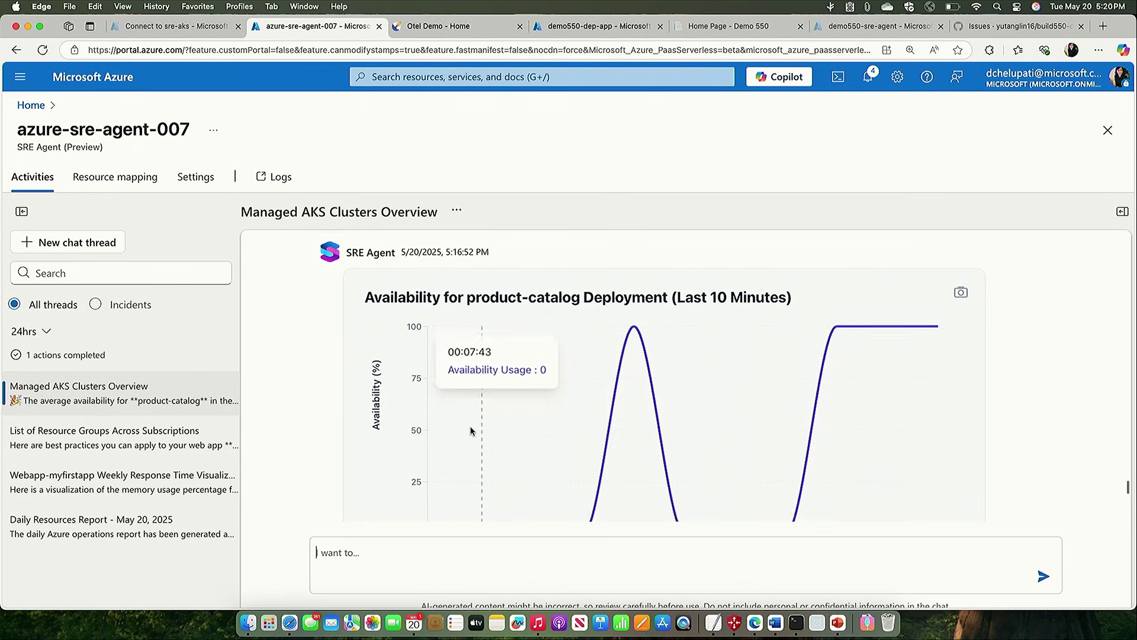
scroll(534, 436, up, 1)
scroll(613, 427, up, 2)
scroll(627, 376, down, 1)
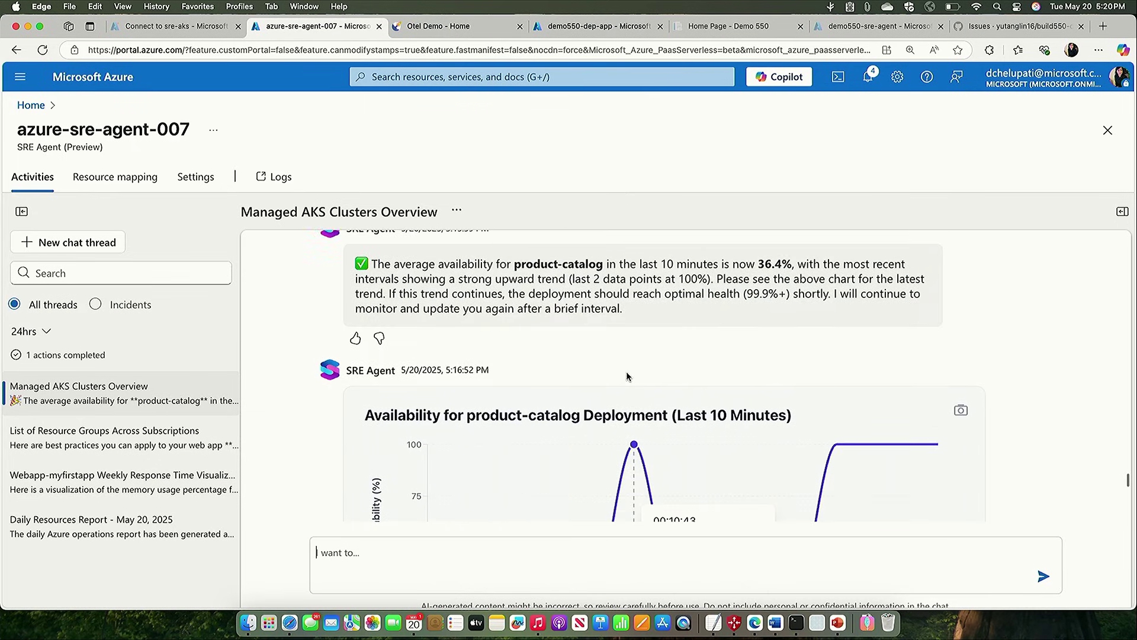
scroll(626, 377, down, 1)
scroll(630, 383, down, 2)
scroll(631, 382, down, 2)
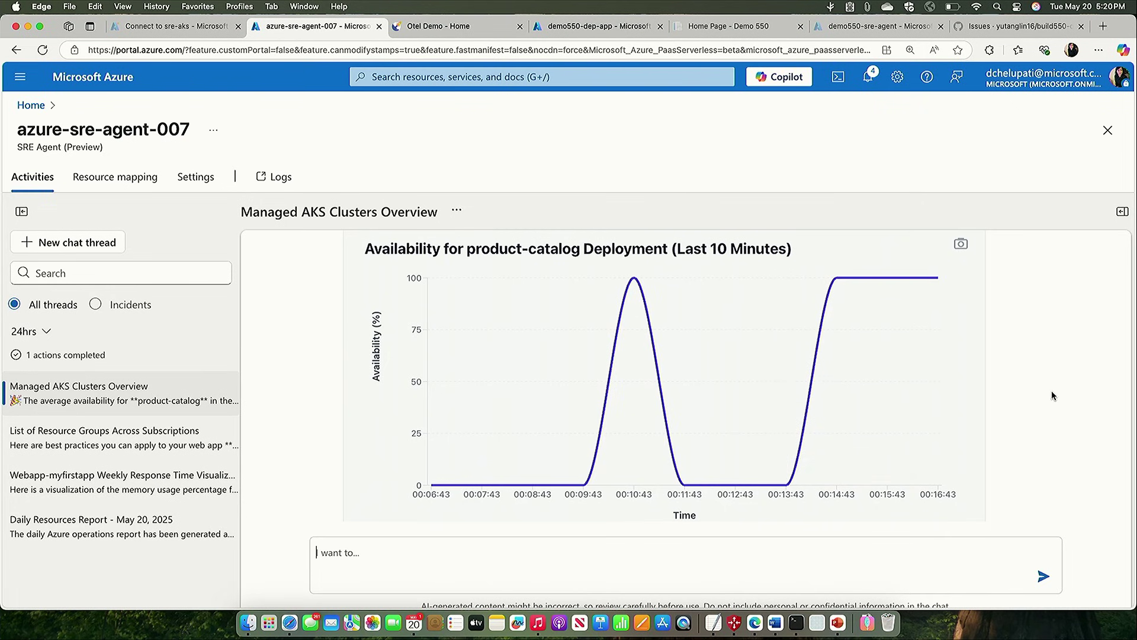
scroll(1051, 392, down, 1)
scroll(1051, 393, down, 2)
scroll(1051, 393, down, 2)
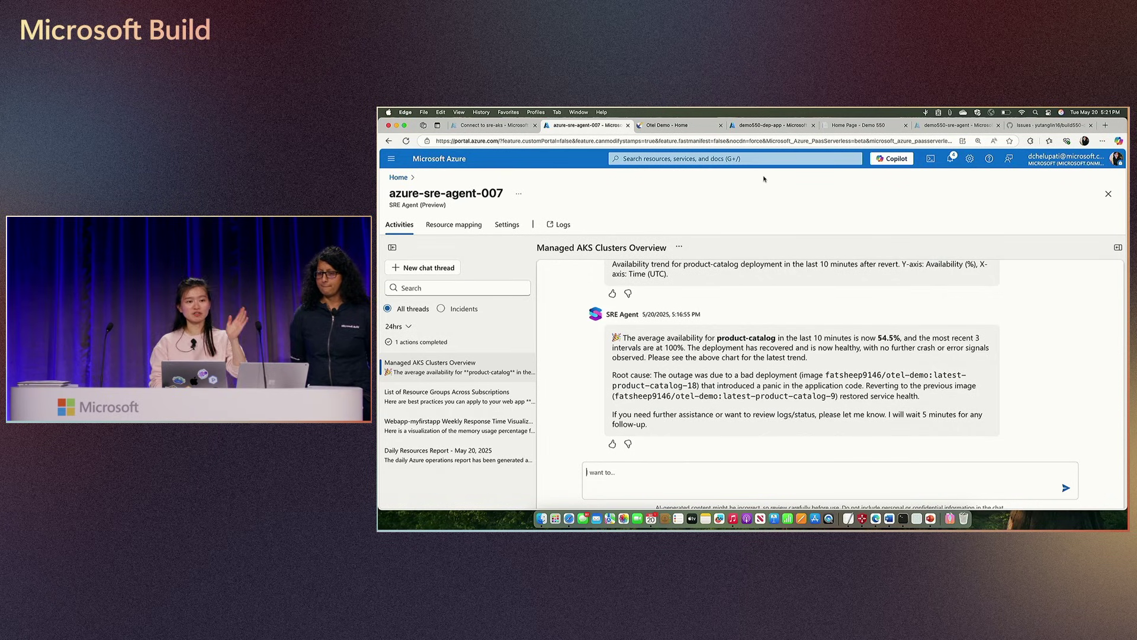
Step: Refresh demo550-dep-app's alerts and open the fired dep-app-http-errors alert details
click(748, 133)
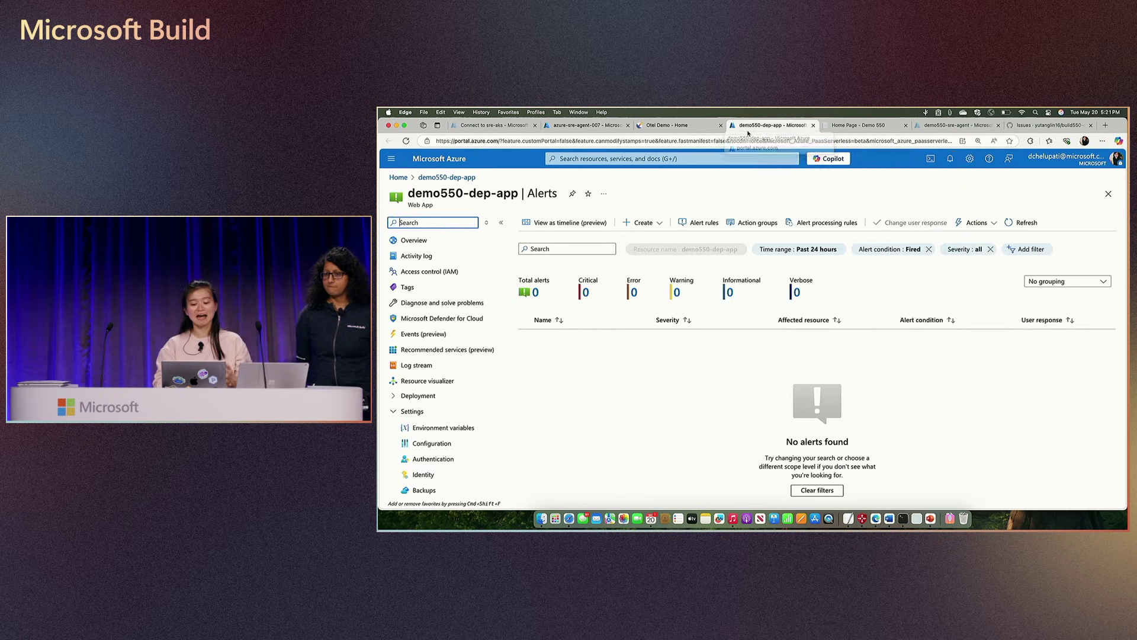
click(1021, 222)
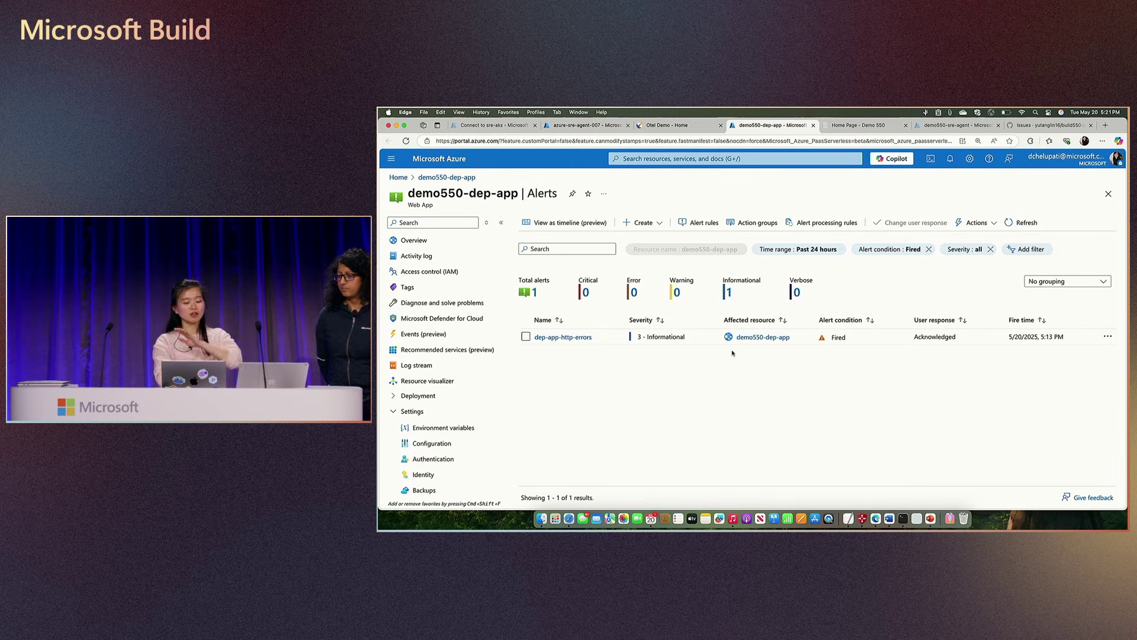
click(587, 342)
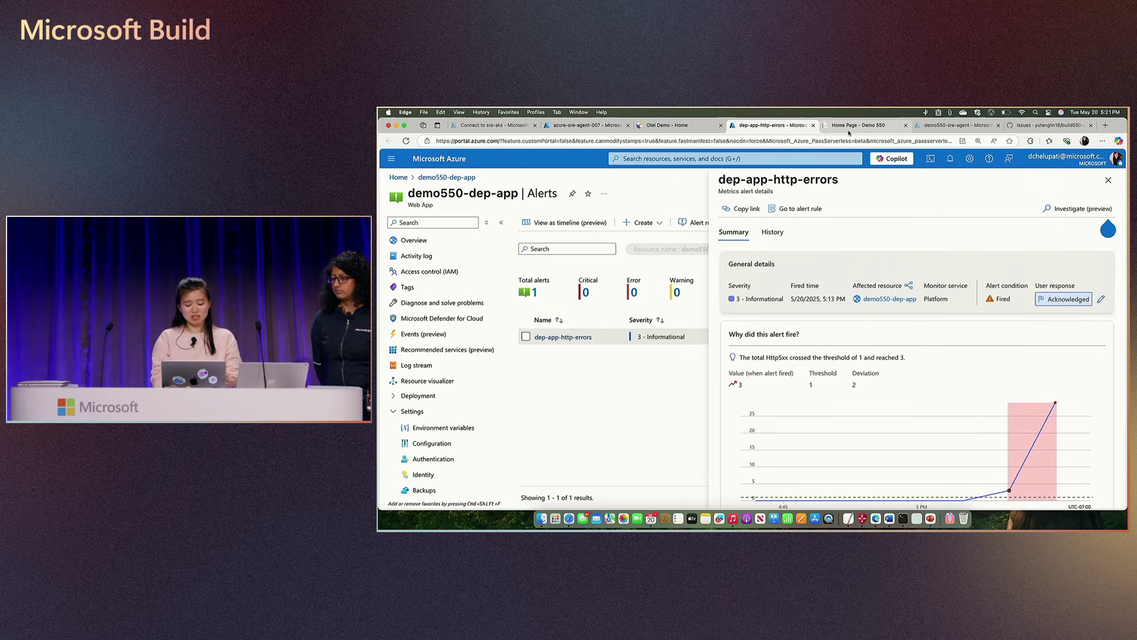
Step: Reload the Demo 550 web app to see its error page, then return to the alert details
click(849, 125)
key(super+r)
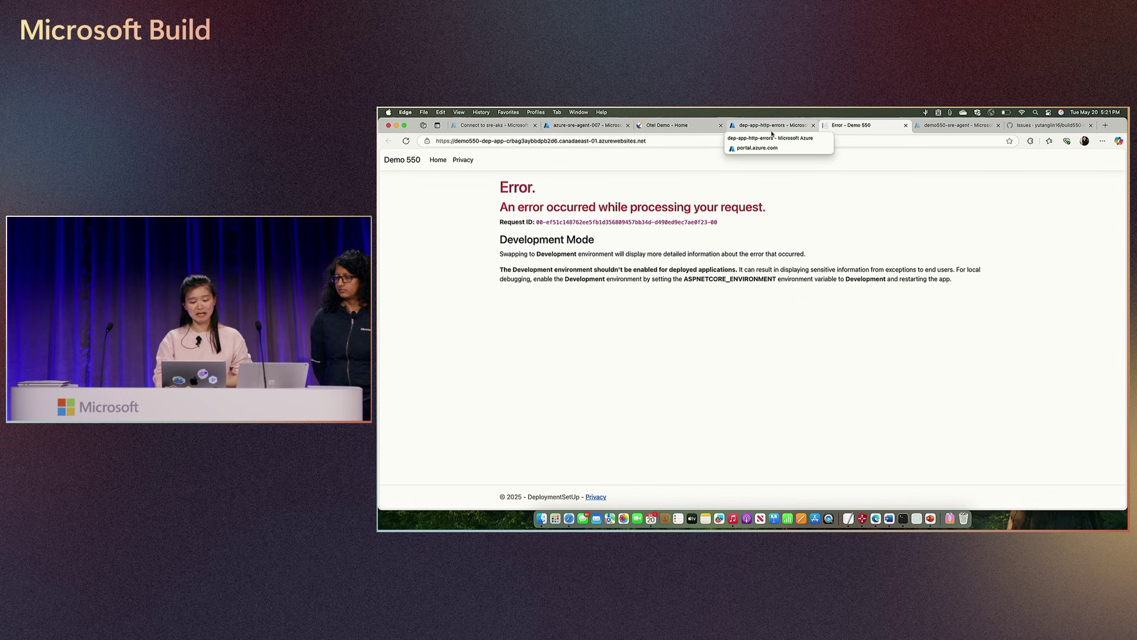
click(771, 126)
Step: Confirm Azure Monitor is connected in demo550-sre-agent's Incident management settings, then return to Activities
click(955, 126)
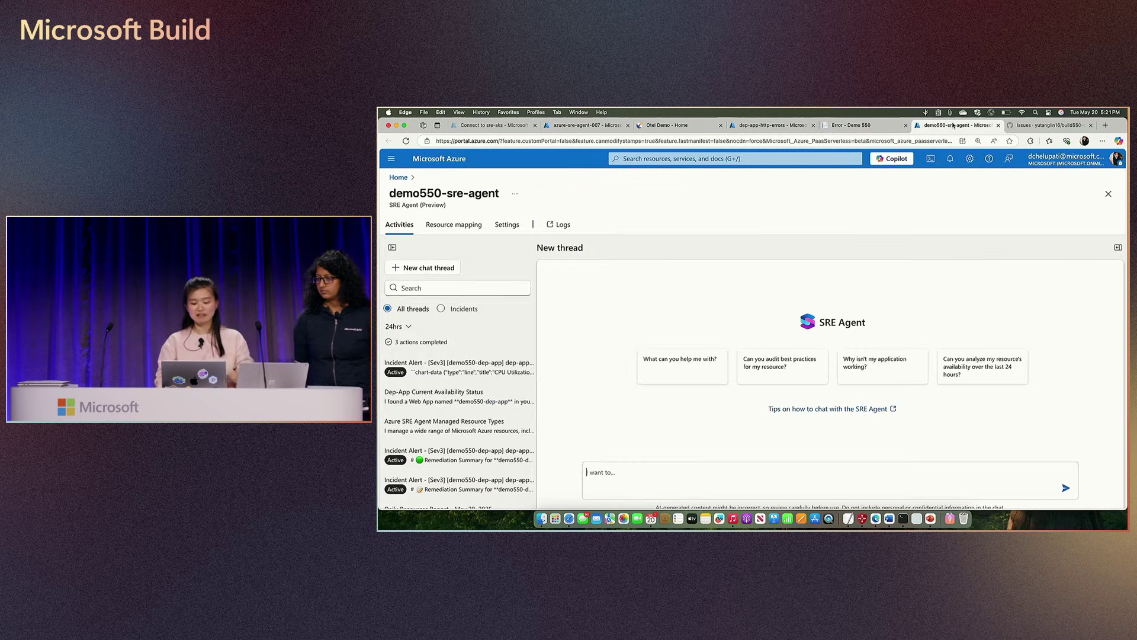
click(509, 224)
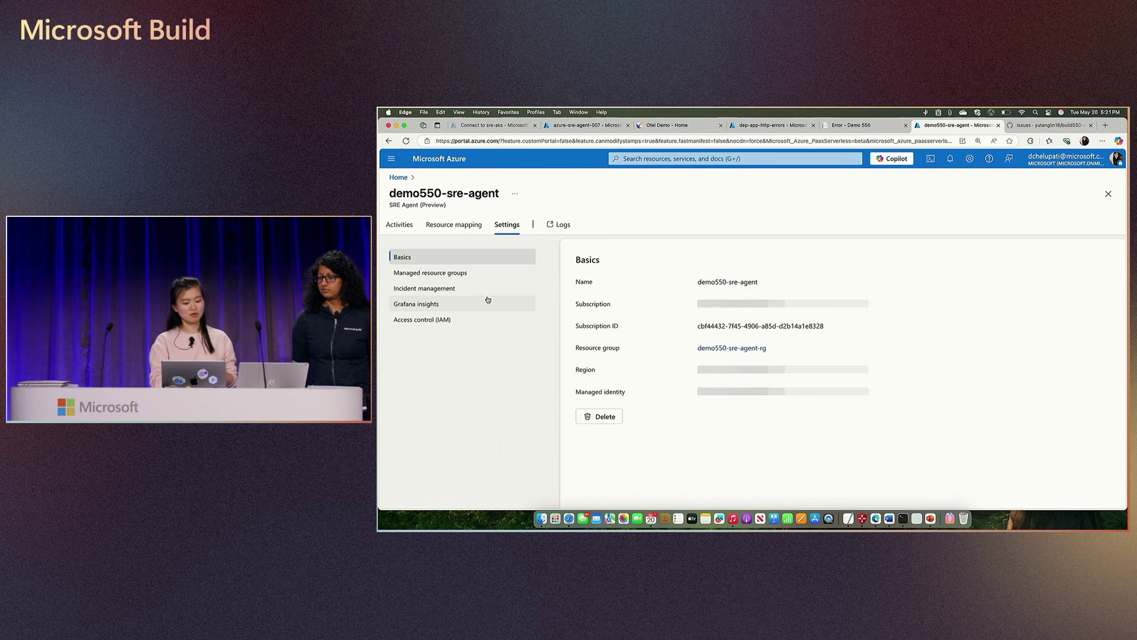
click(463, 286)
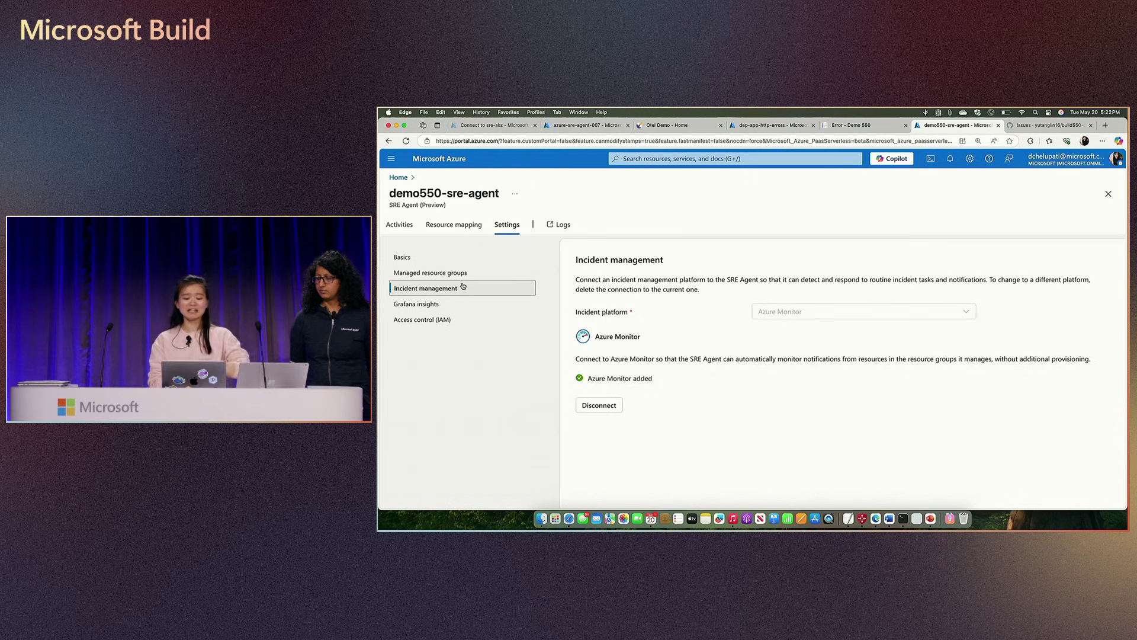
click(404, 223)
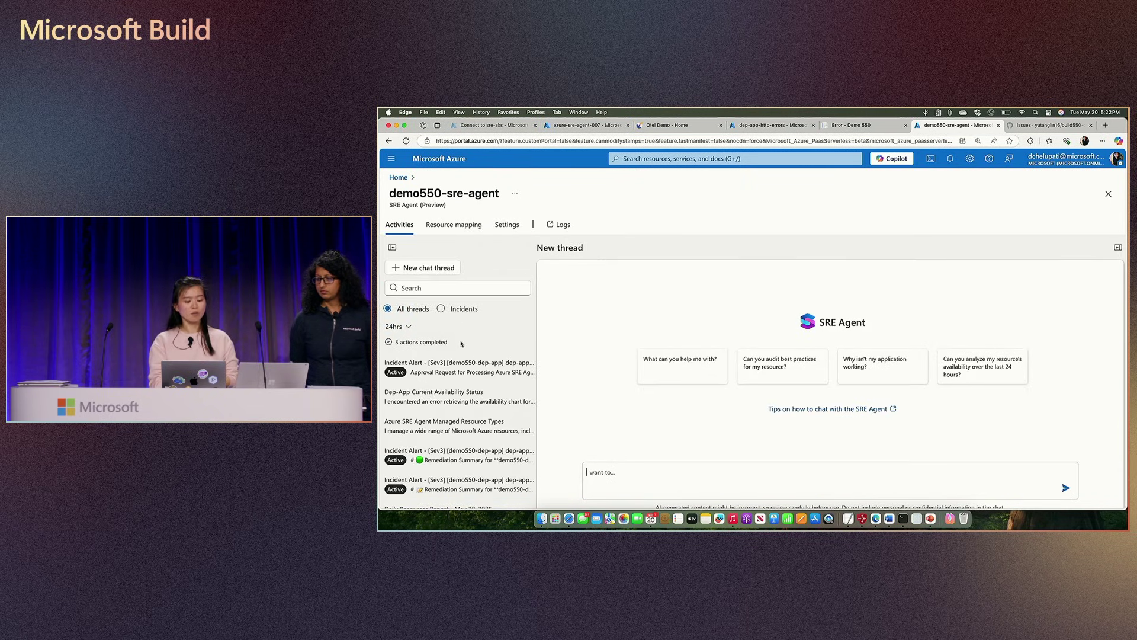
Step: Open the Sev3 dep-app-http-errors thread and expand its Root Cause Analysis and Diagnostic Findings card
click(461, 365)
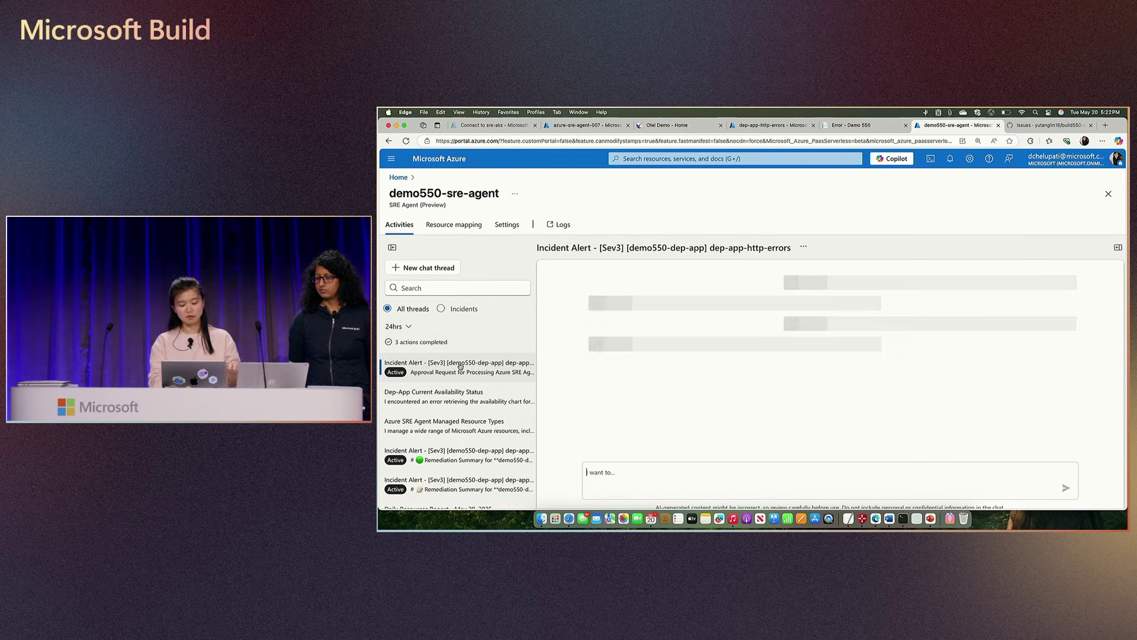
scroll(711, 349, down, 5)
scroll(712, 348, down, 5)
scroll(712, 349, up, 5)
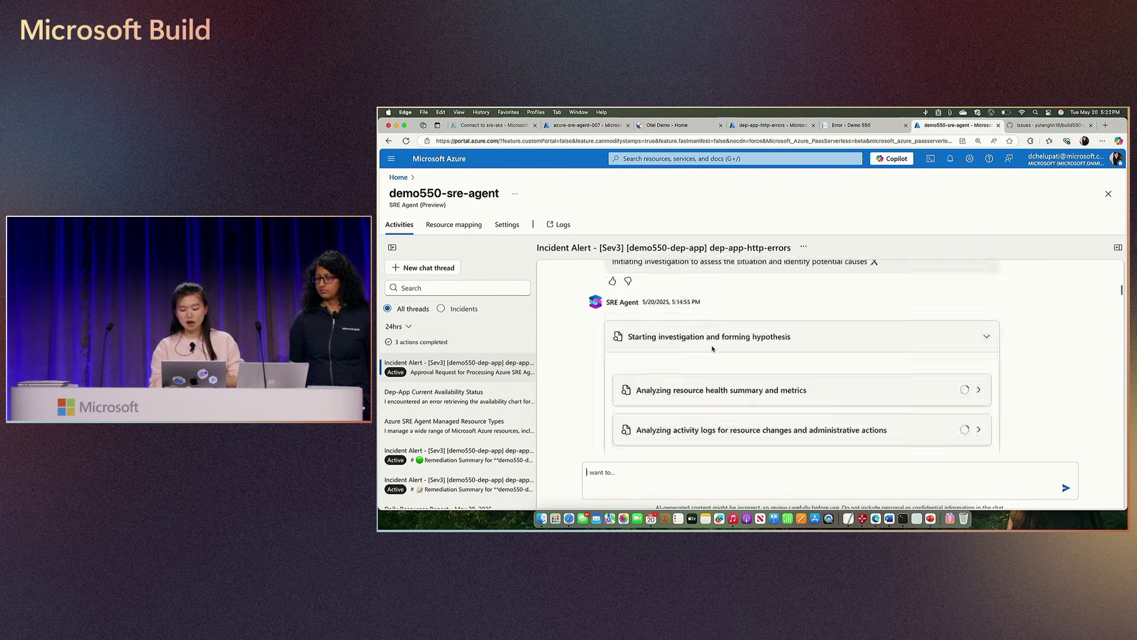
scroll(712, 348, up, 5)
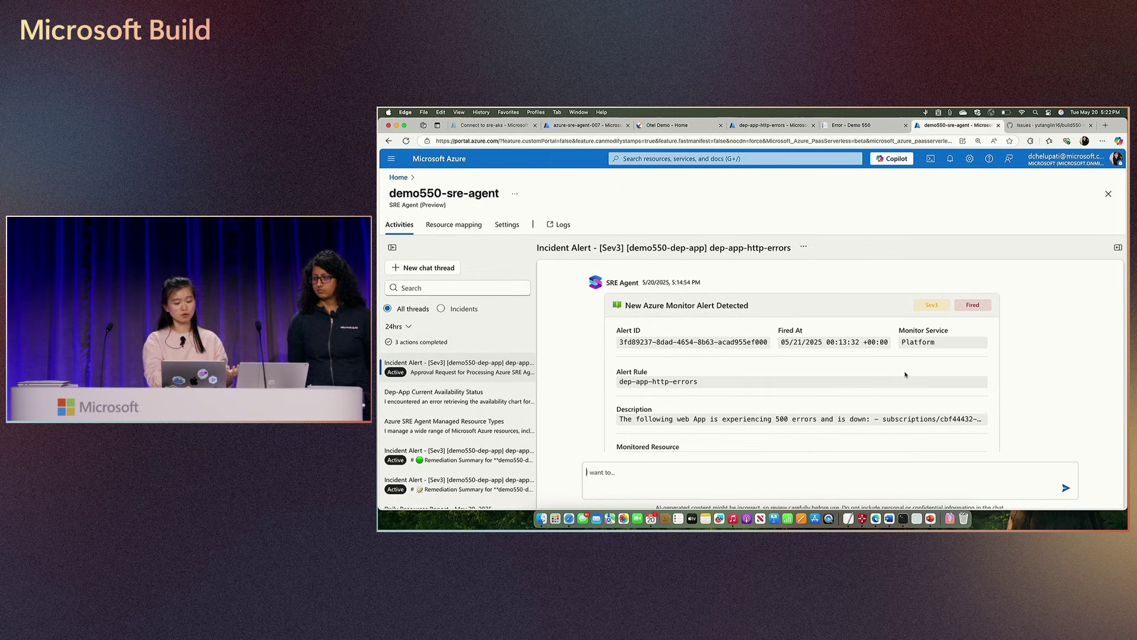
scroll(905, 375, down, 1)
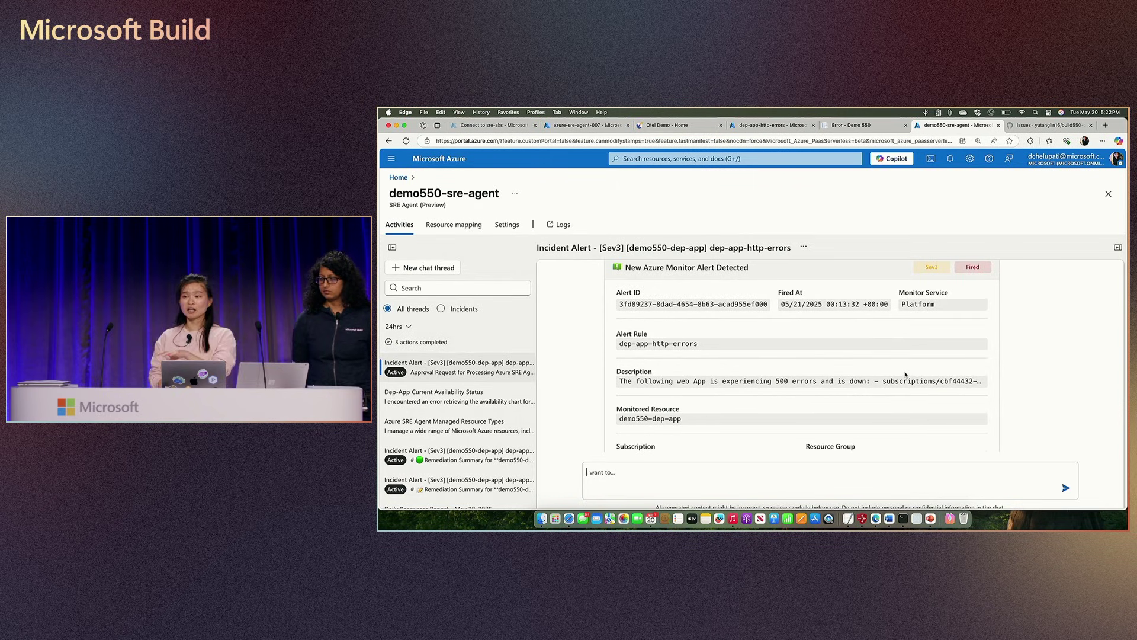
scroll(906, 374, down, 1)
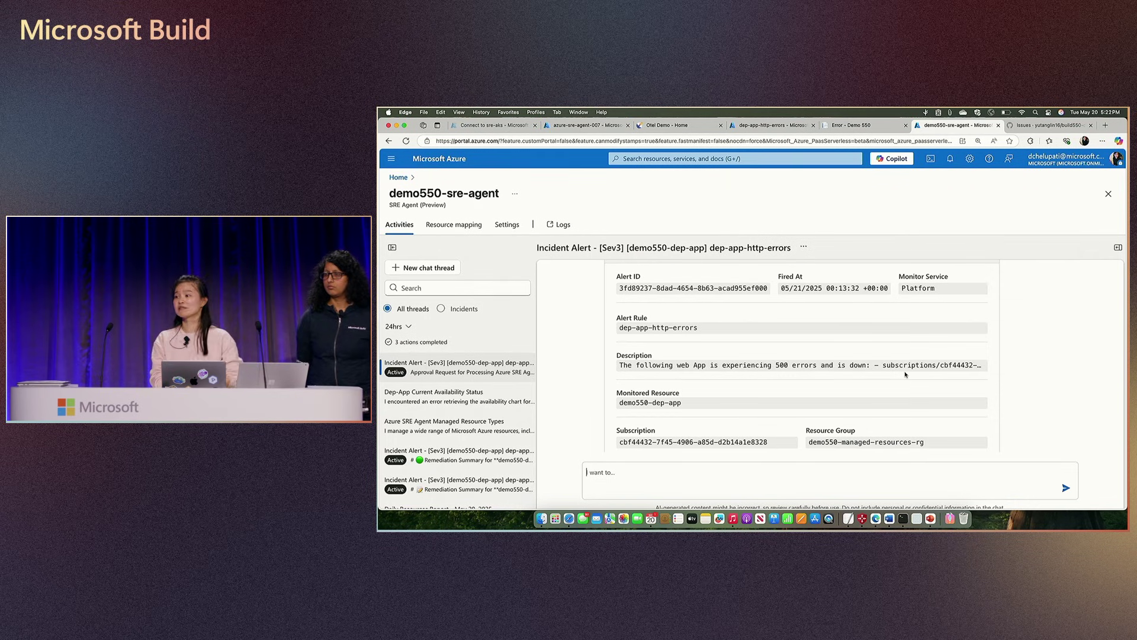
scroll(906, 375, down, 1)
scroll(905, 374, down, 2)
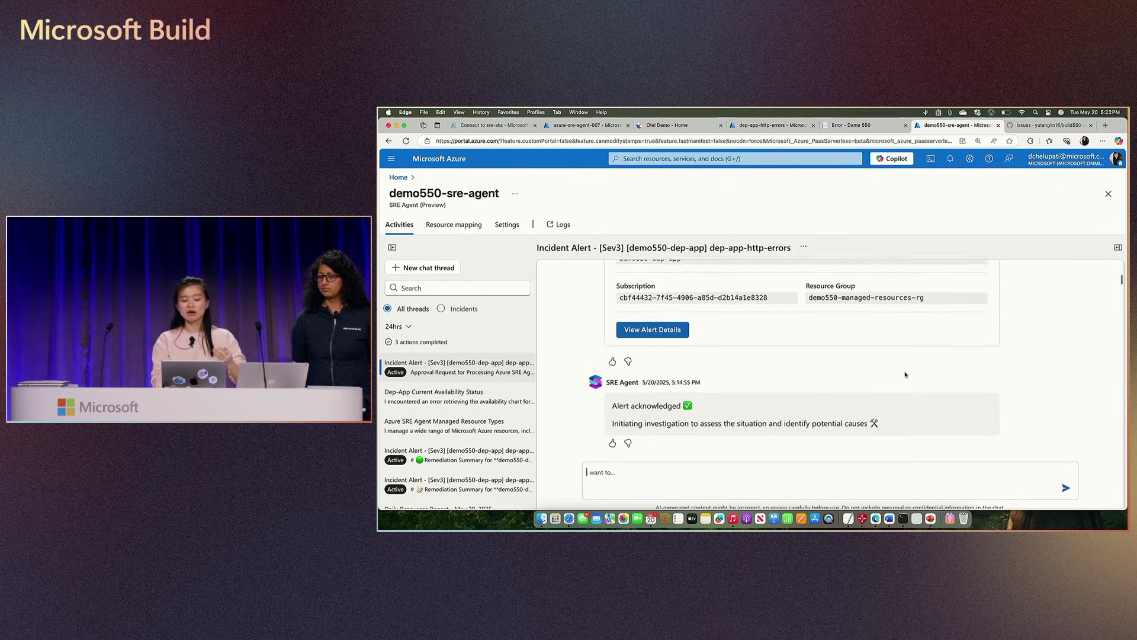
scroll(905, 374, down, 1)
scroll(905, 374, down, 1)
scroll(905, 374, down, 2)
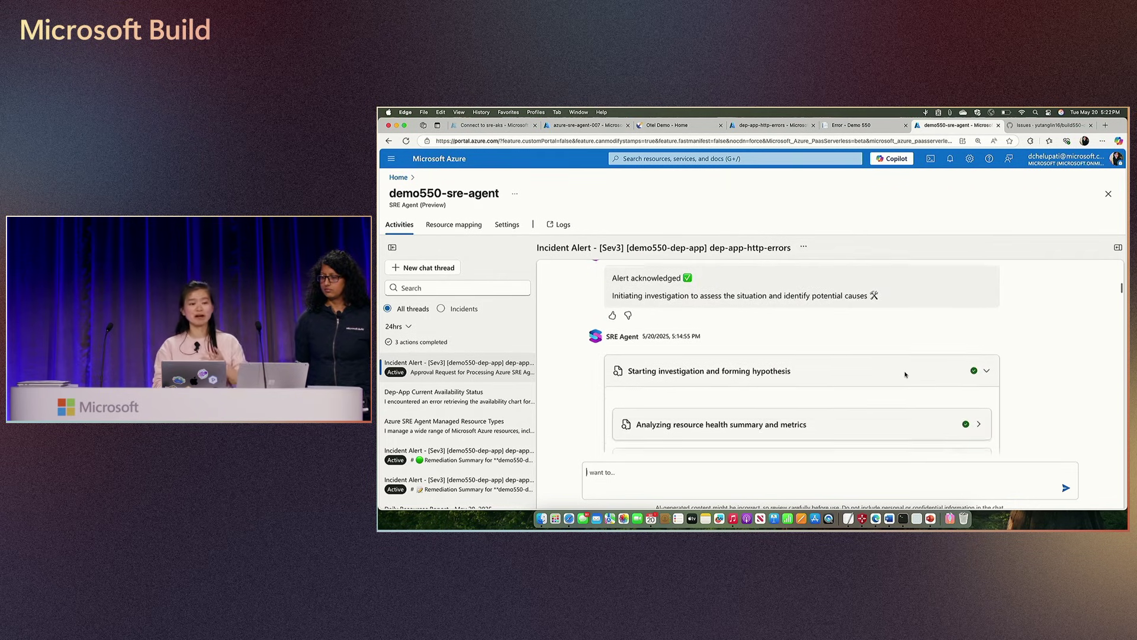
scroll(905, 374, down, 1)
scroll(906, 374, down, 1)
scroll(905, 374, down, 2)
scroll(906, 374, down, 2)
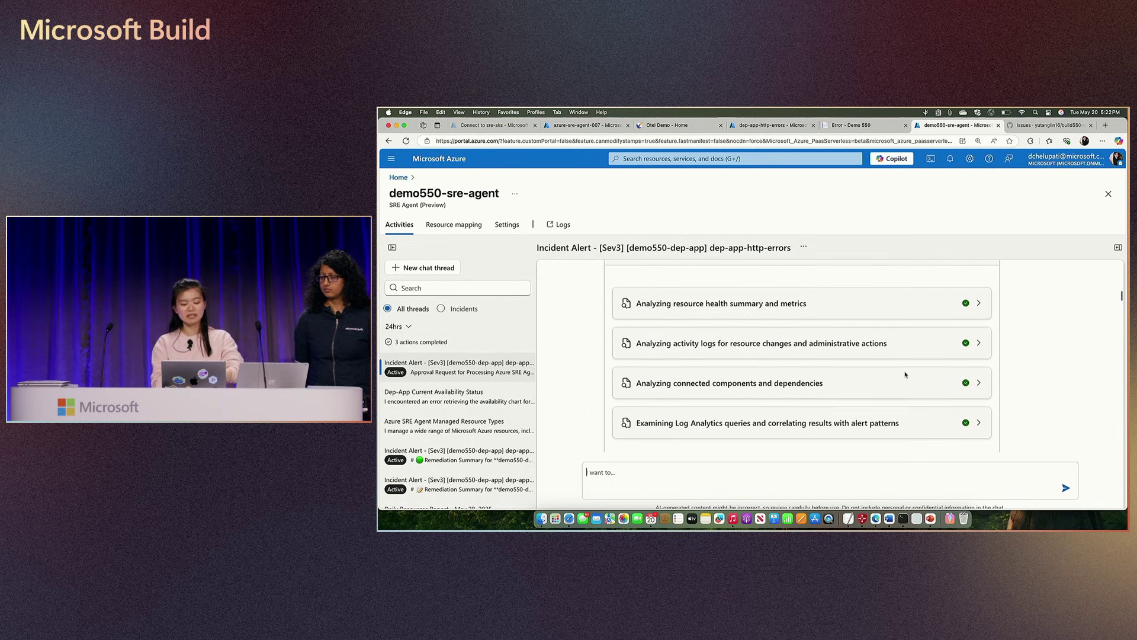
scroll(906, 375, down, 1)
scroll(905, 374, down, 1)
scroll(905, 374, down, 2)
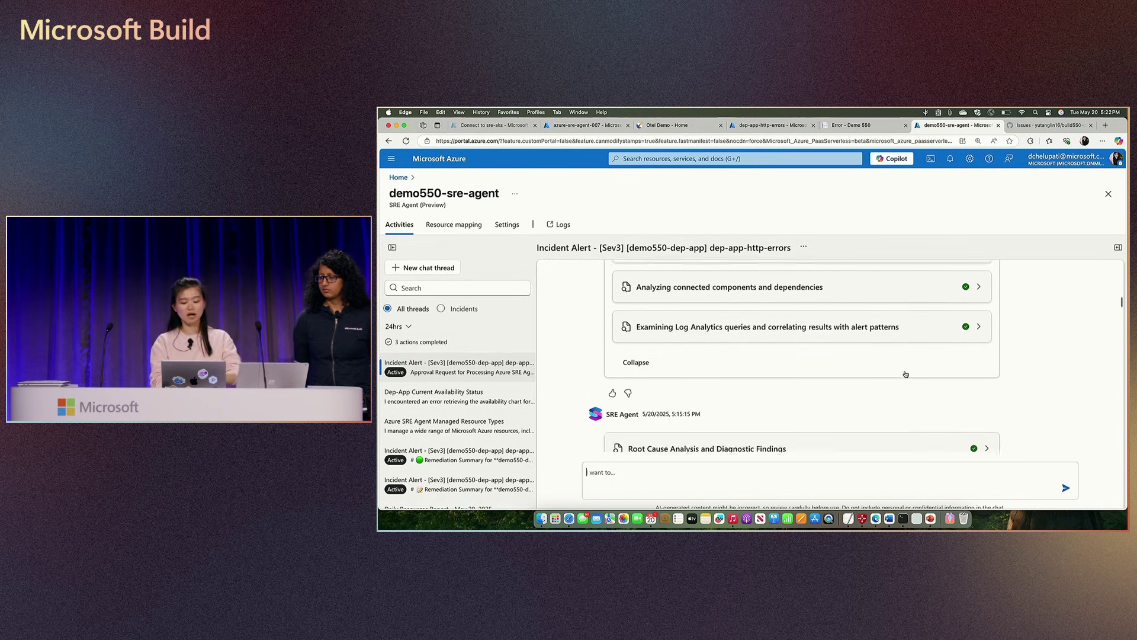
scroll(905, 375, down, 2)
scroll(905, 374, down, 1)
scroll(905, 373, down, 1)
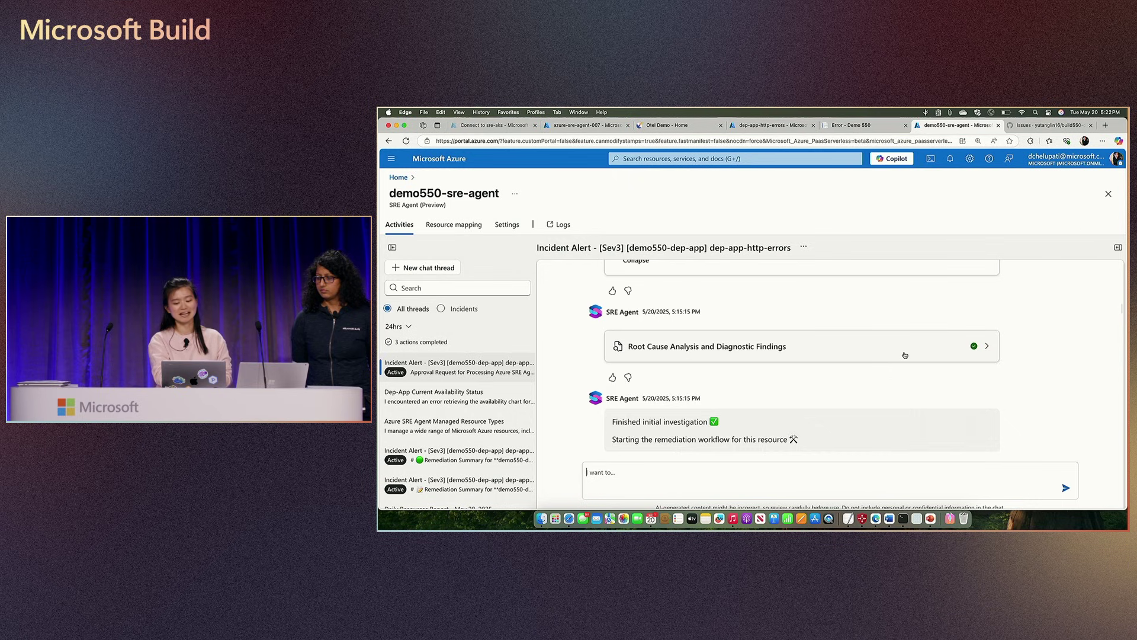
click(906, 354)
scroll(905, 352, down, 2)
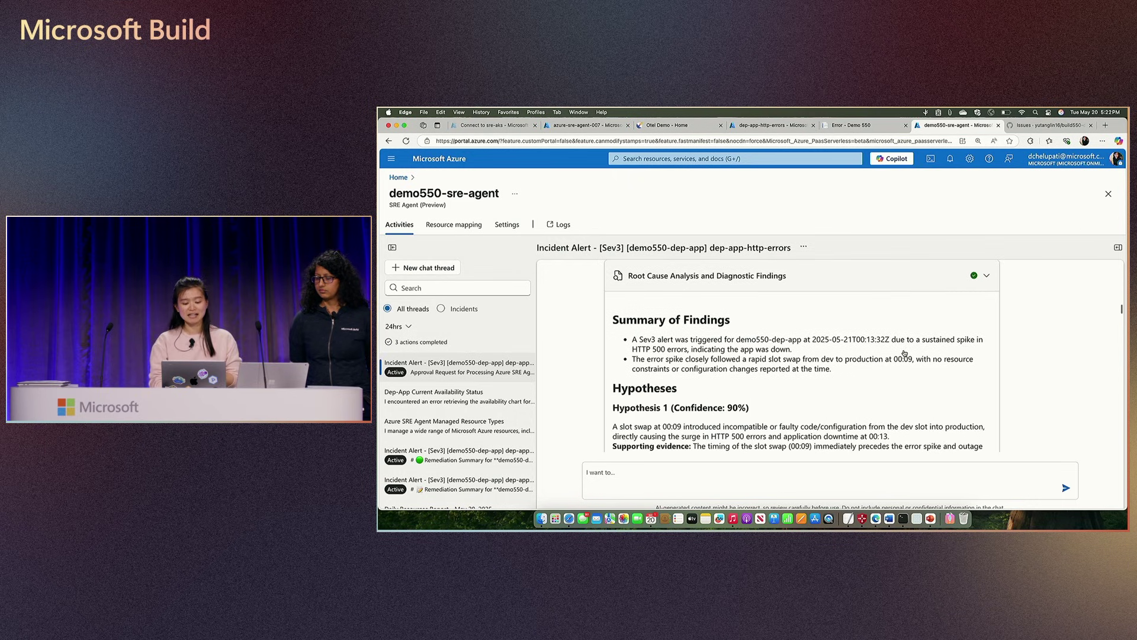
scroll(904, 353, down, 1)
scroll(905, 352, down, 1)
scroll(905, 353, down, 1)
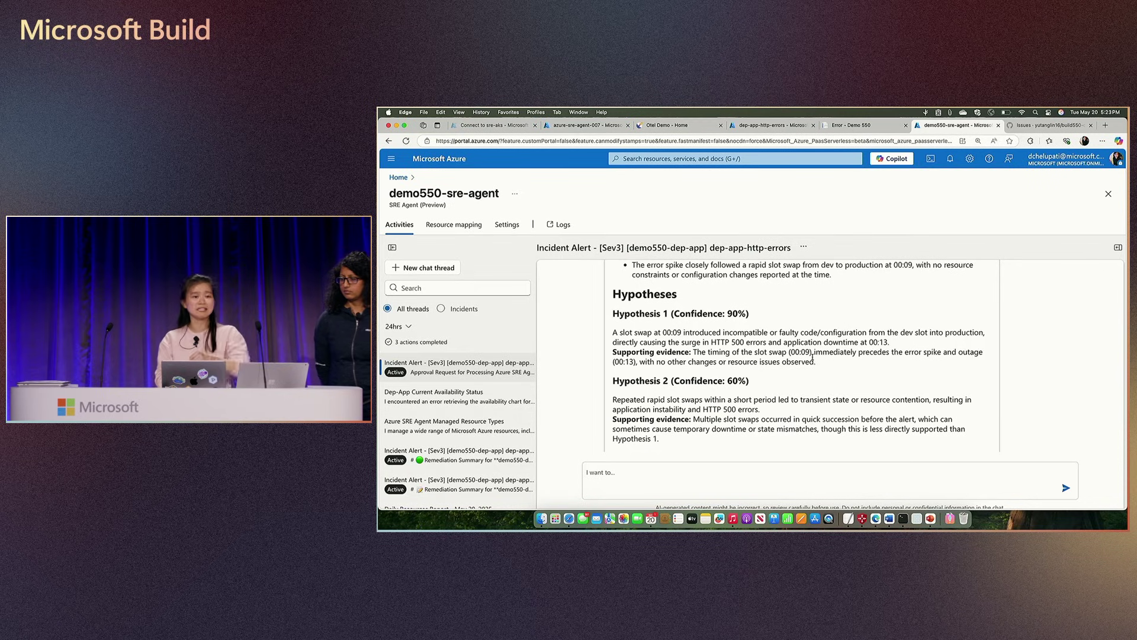
scroll(813, 355, down, 3)
scroll(813, 356, down, 3)
scroll(813, 356, down, 3)
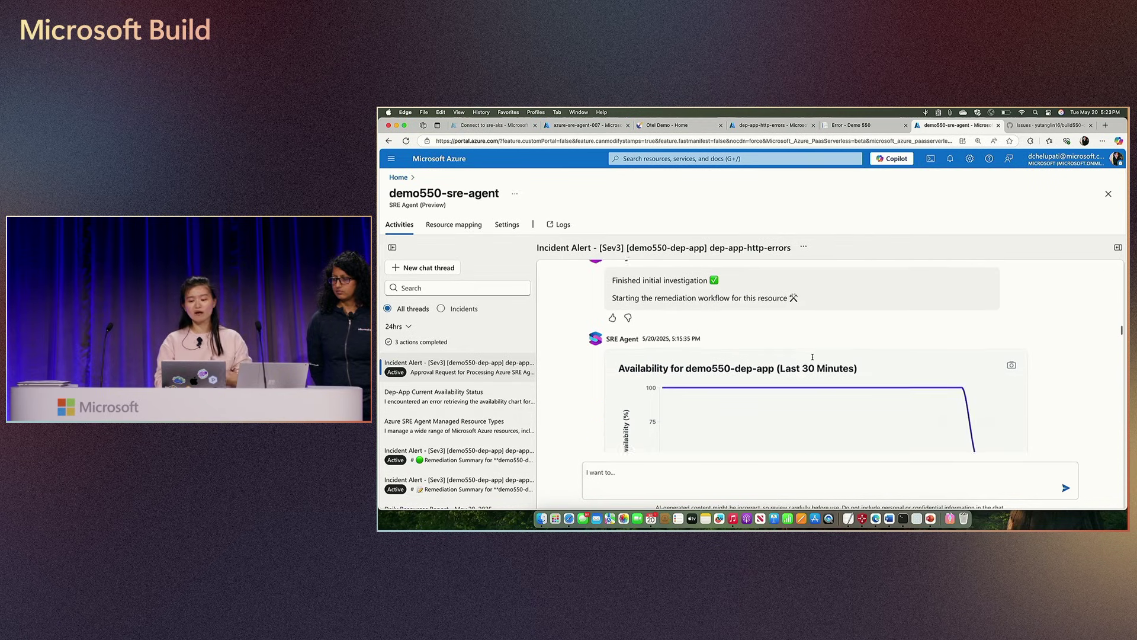
scroll(813, 357, down, 2)
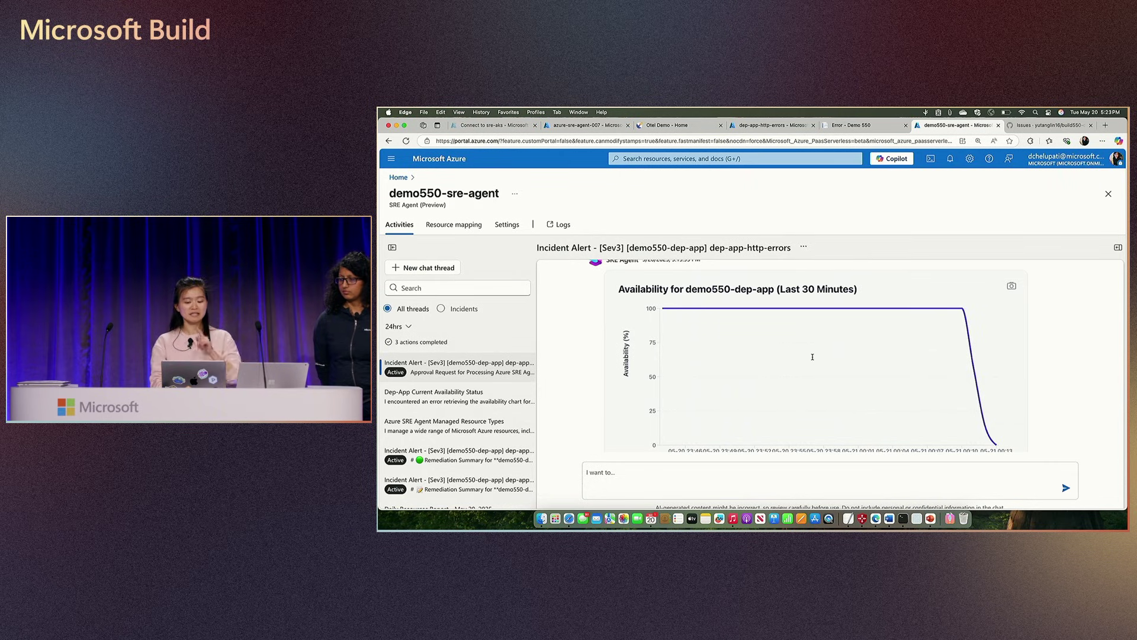
scroll(812, 357, down, 2)
scroll(812, 356, up, 1)
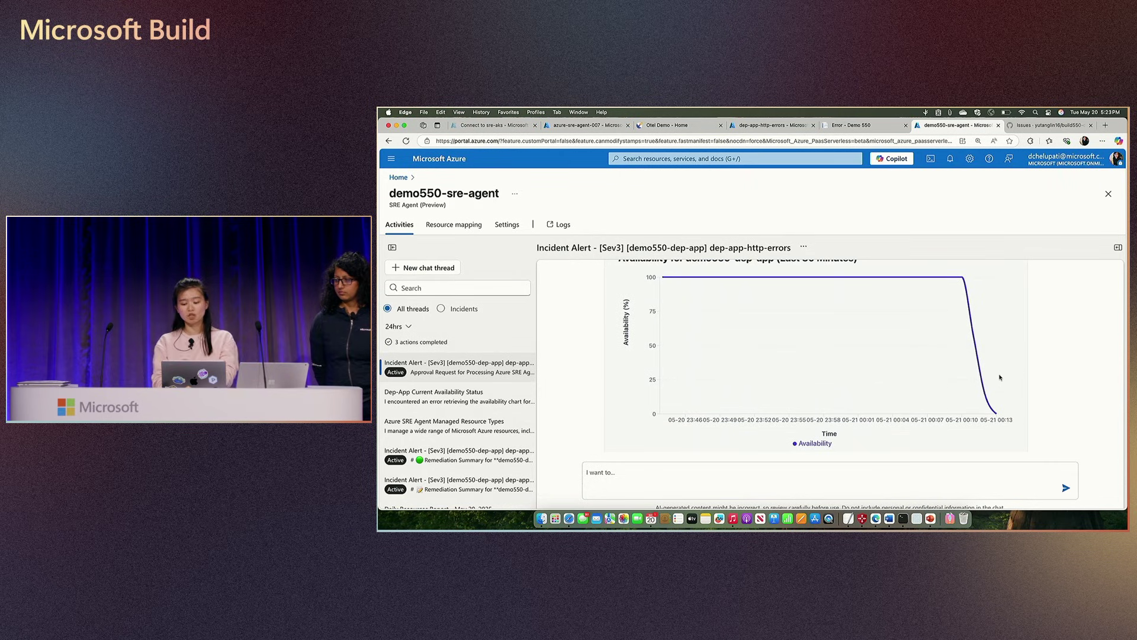
scroll(998, 377, down, 2)
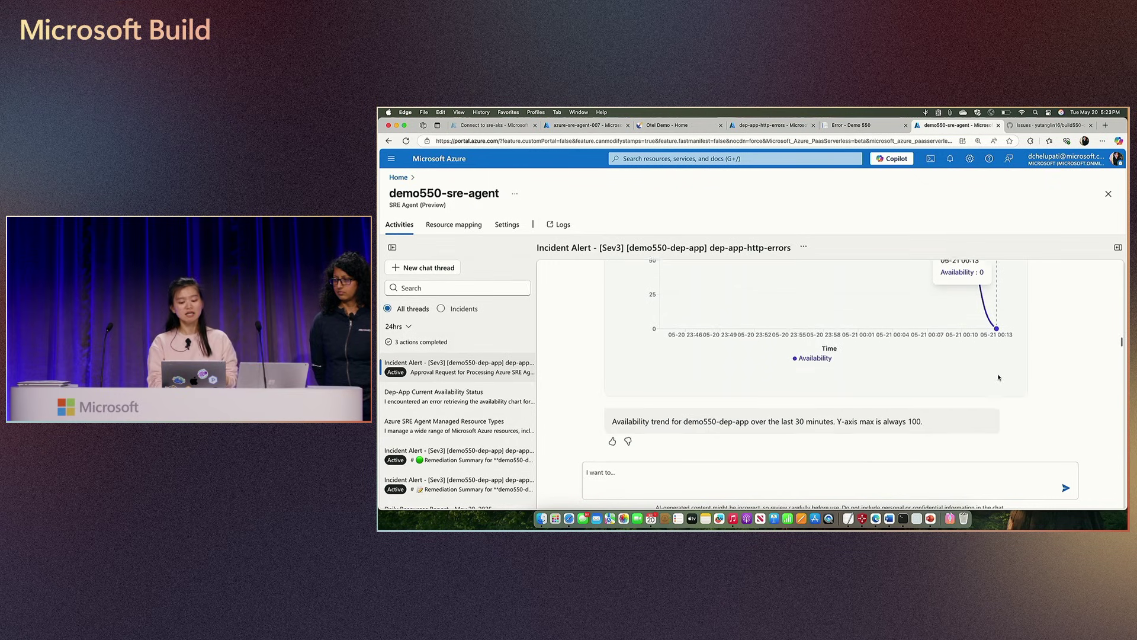
scroll(998, 378, down, 2)
scroll(998, 377, down, 1)
scroll(998, 378, down, 1)
scroll(997, 378, down, 2)
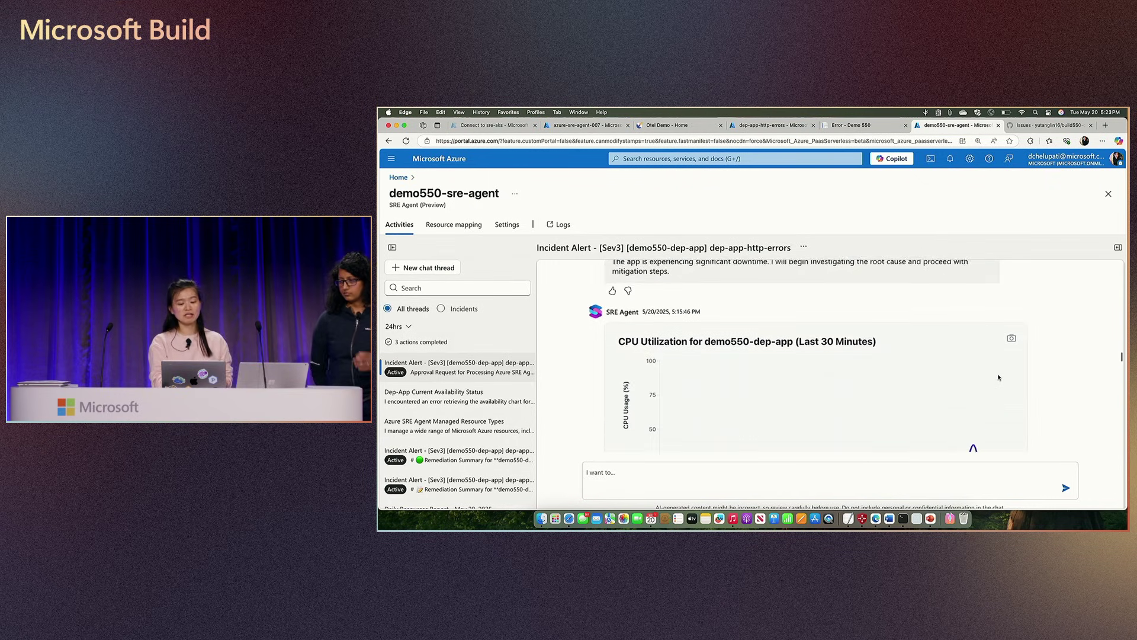
scroll(998, 377, down, 1)
scroll(998, 378, down, 1)
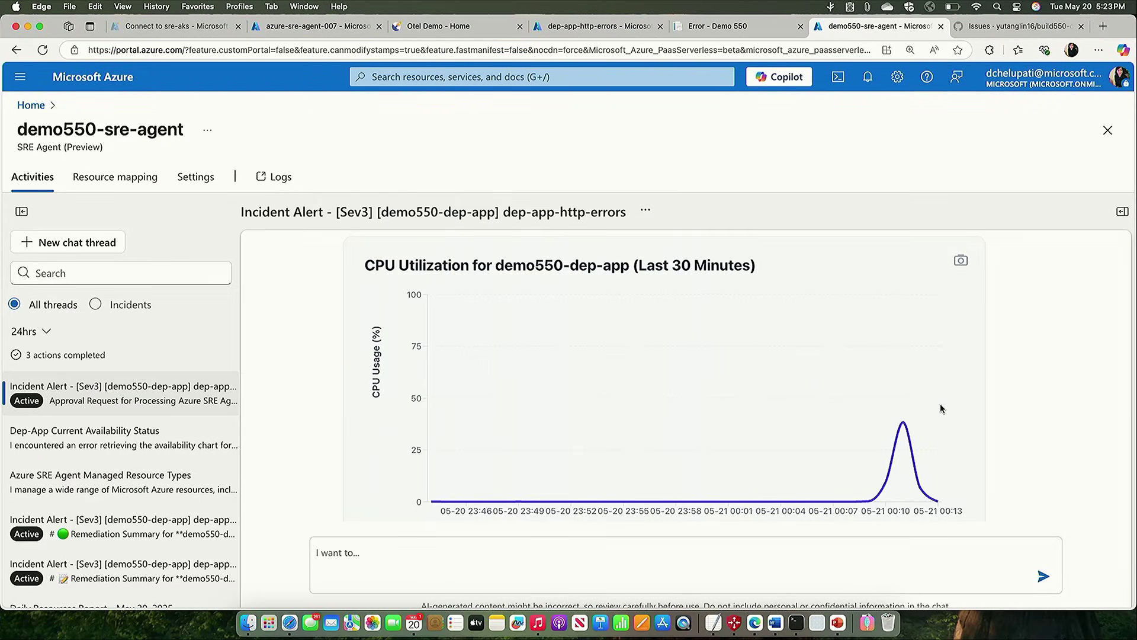
scroll(941, 408, down, 2)
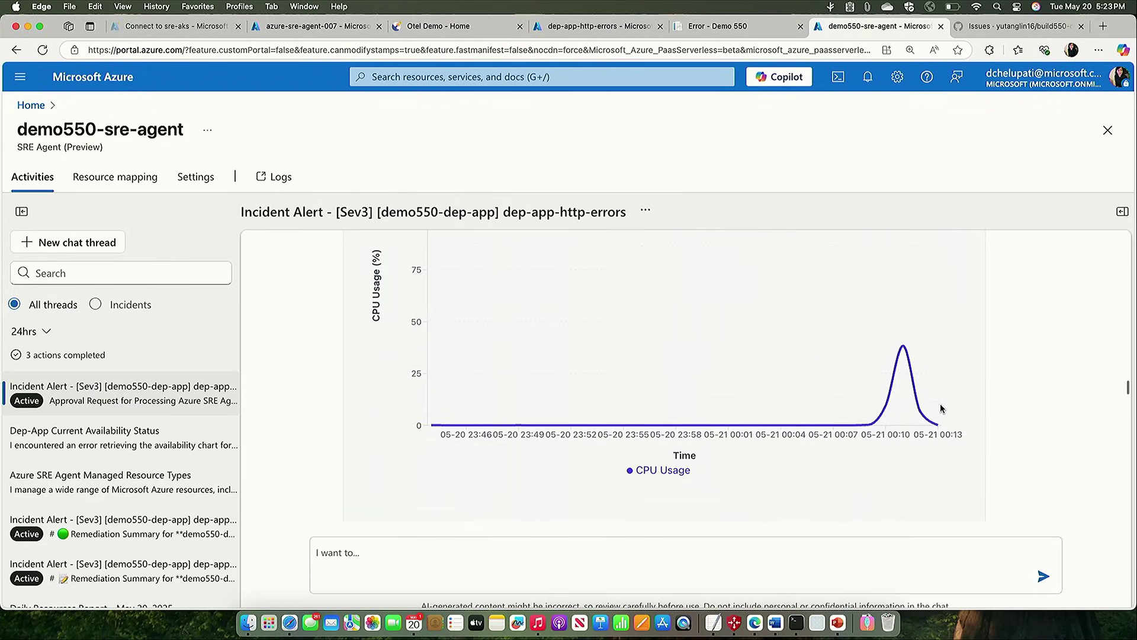
scroll(941, 409, down, 3)
scroll(941, 408, down, 2)
scroll(941, 408, down, 1)
scroll(941, 409, down, 2)
scroll(941, 409, down, 1)
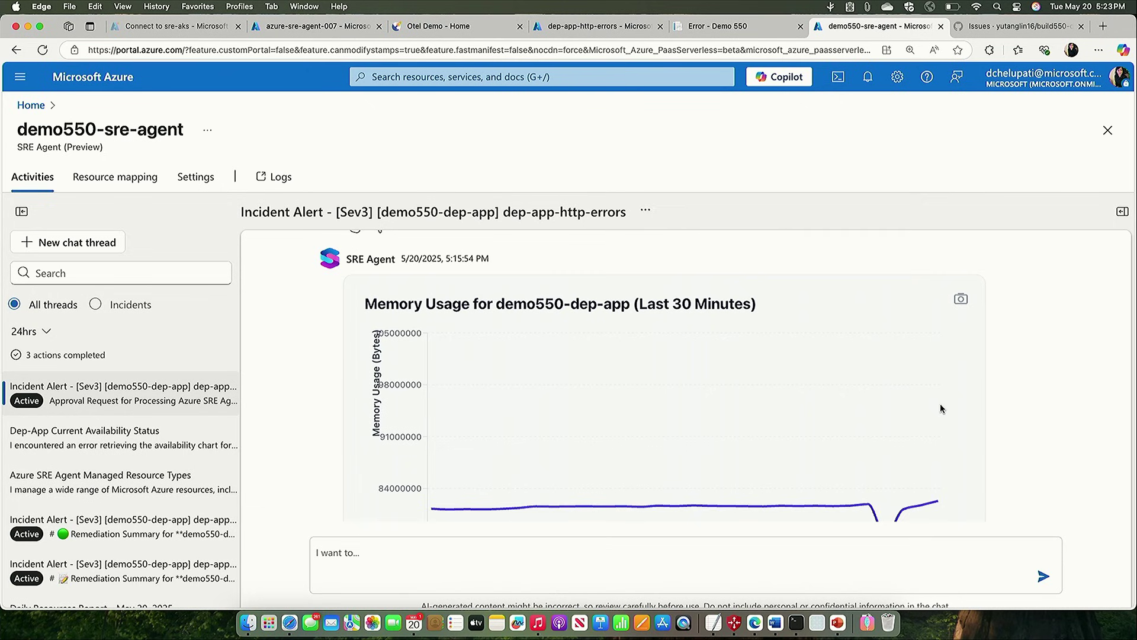
scroll(941, 409, down, 1)
scroll(941, 410, down, 1)
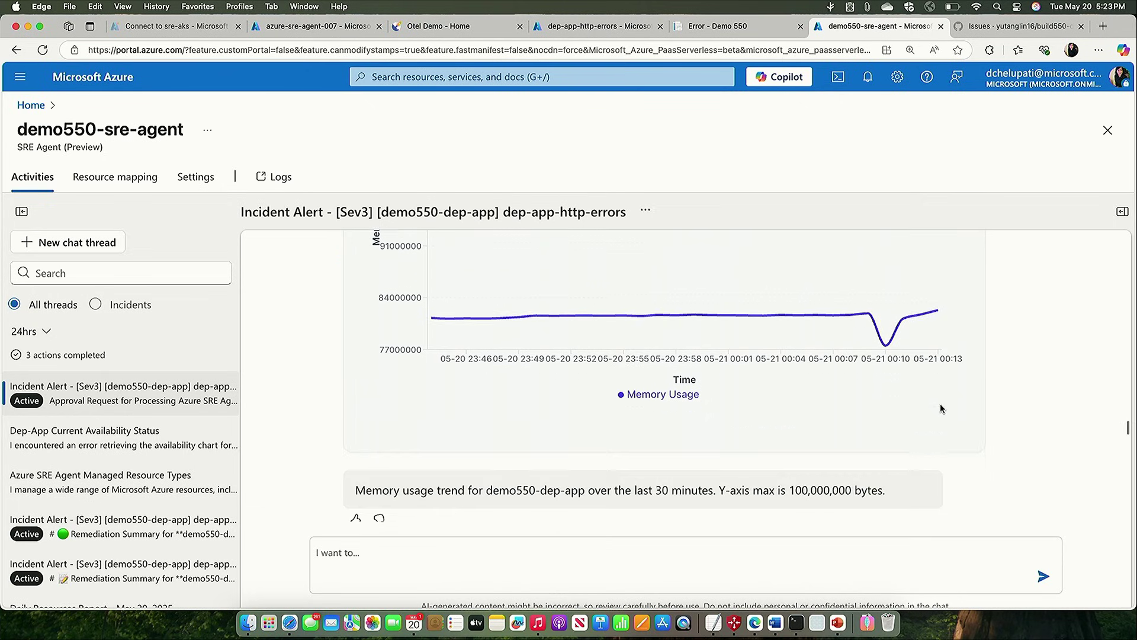
scroll(940, 404, down, 1)
scroll(940, 404, down, 2)
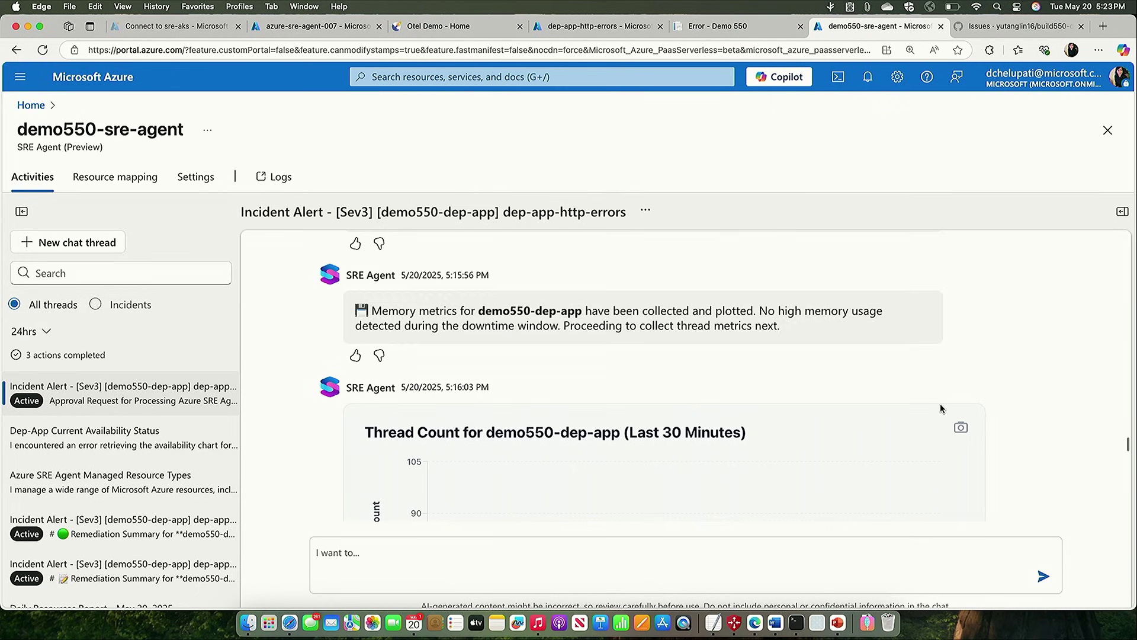
scroll(940, 405, down, 2)
scroll(940, 406, down, 2)
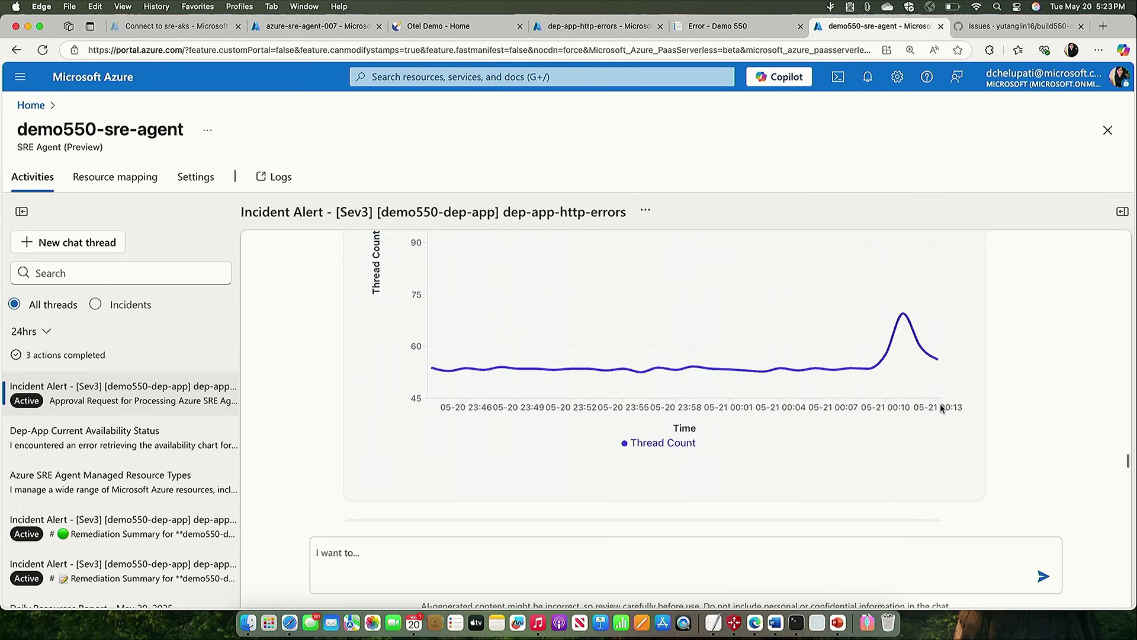
scroll(940, 404, down, 2)
scroll(940, 404, down, 1)
scroll(940, 404, down, 1)
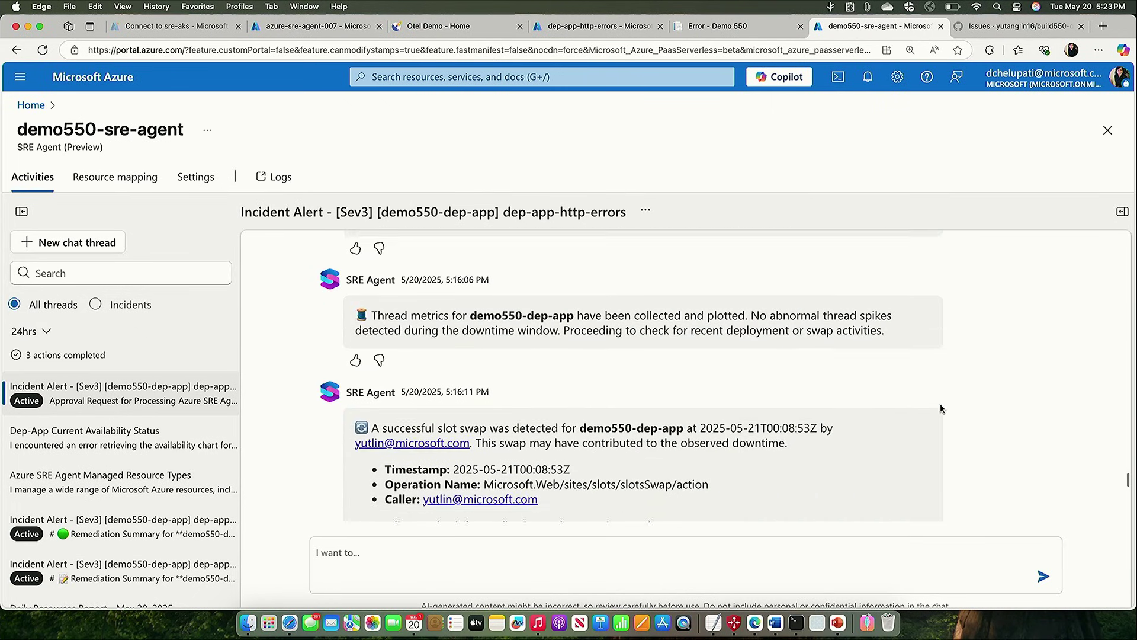
scroll(940, 408, down, 1)
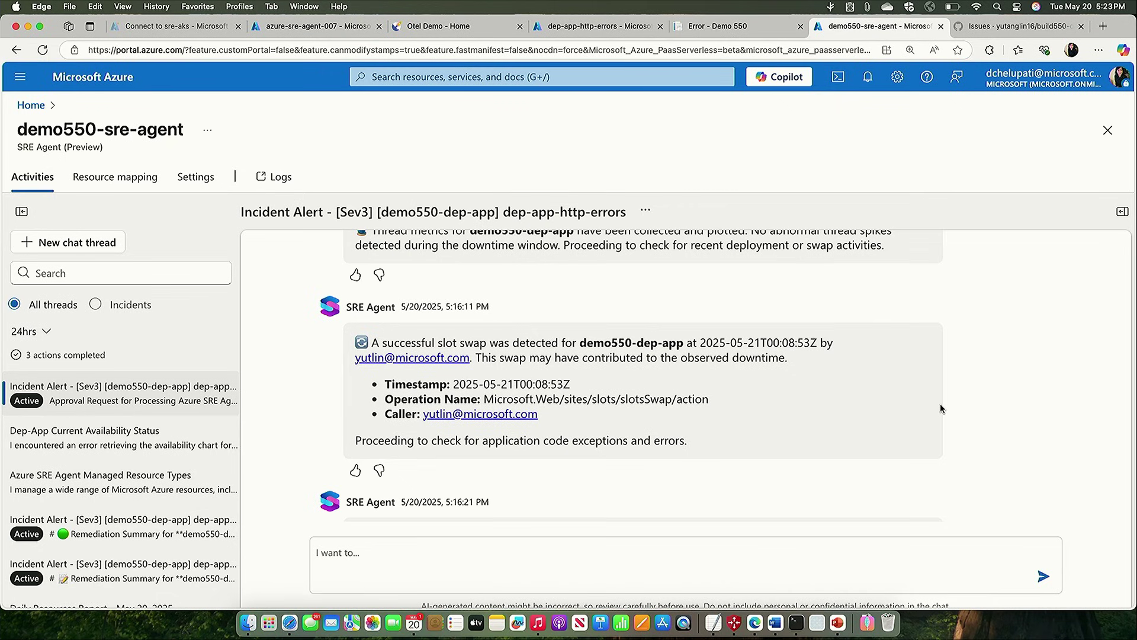
scroll(941, 407, down, 5)
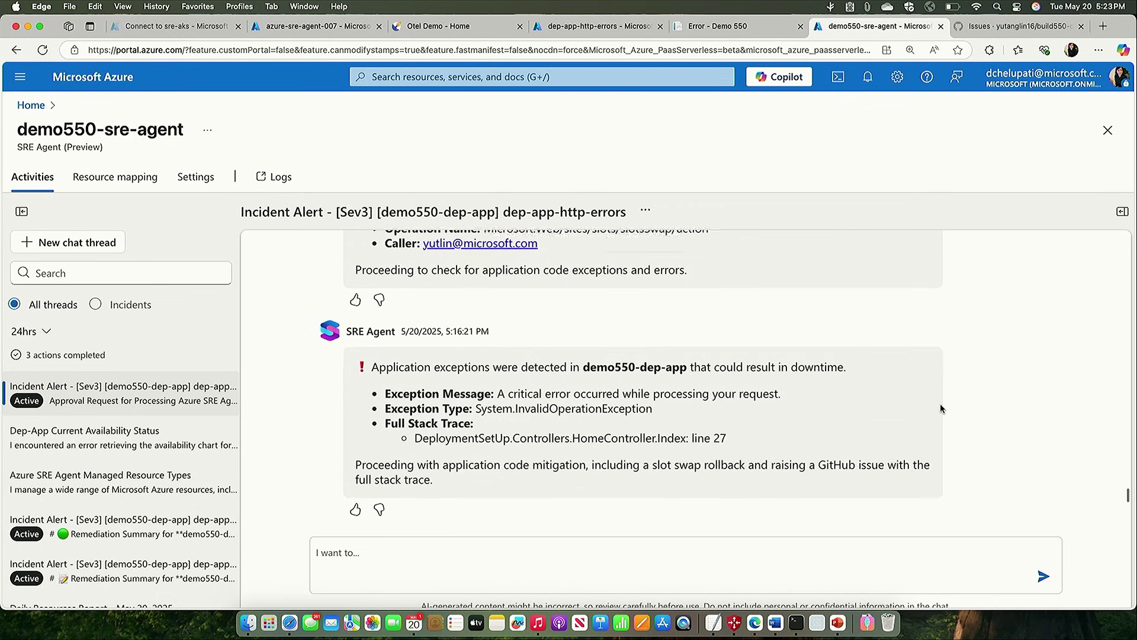
scroll(940, 402, down, 5)
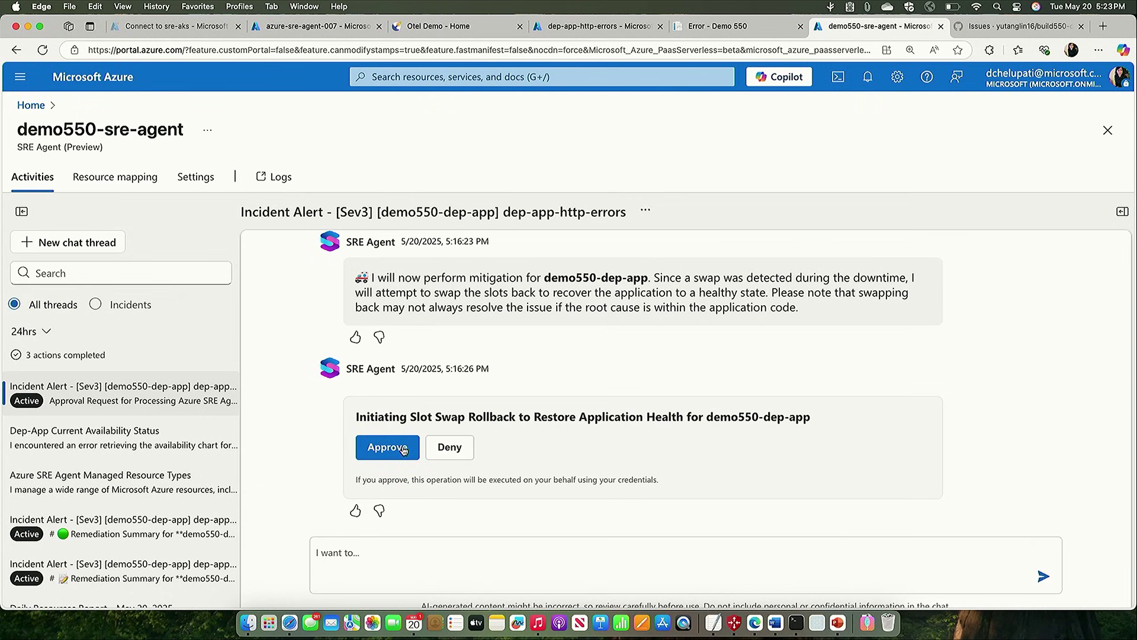
Step: Approve the agent's proposed slot swap rollback for demo550-dep-app
click(402, 450)
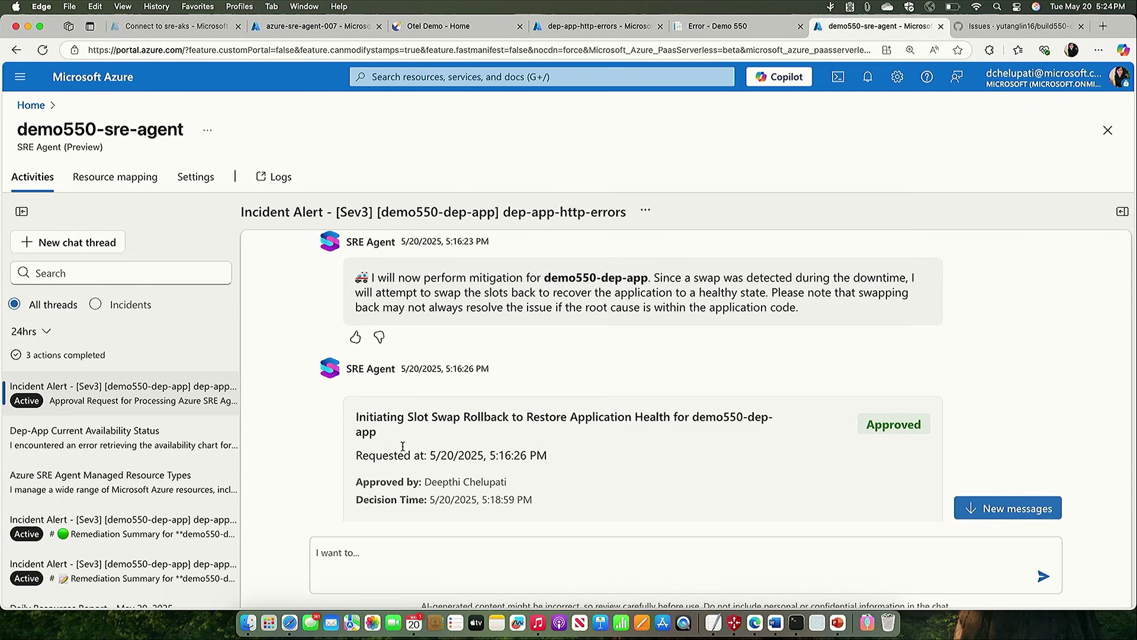
scroll(556, 354, up, 2)
scroll(556, 355, up, 2)
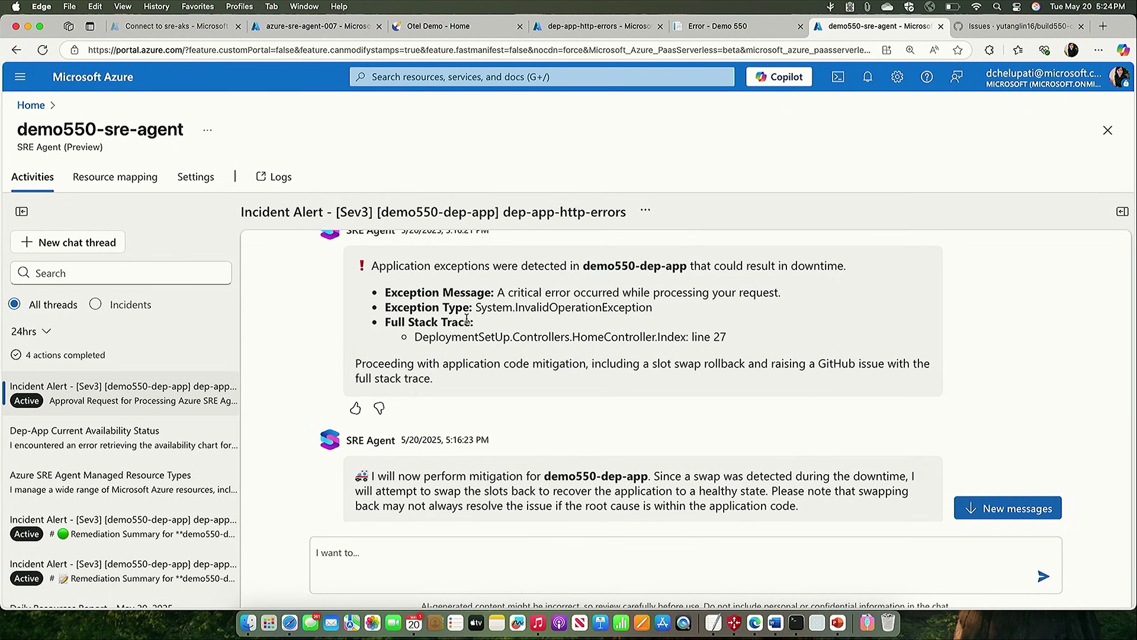
scroll(467, 320, down, 3)
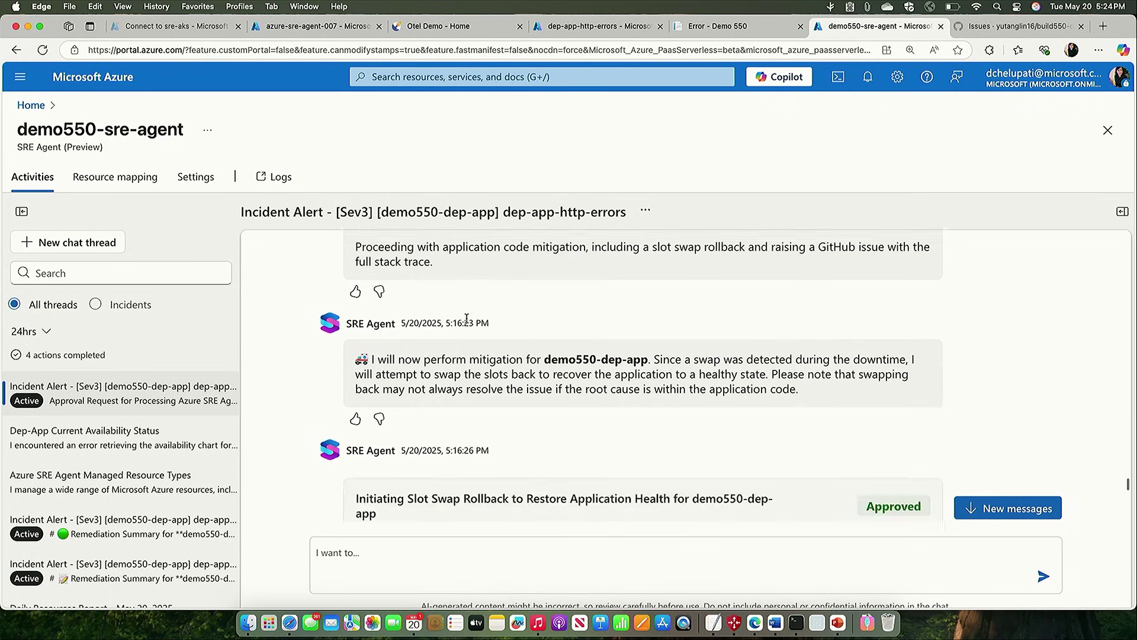
scroll(515, 284, down, 3)
scroll(552, 257, down, 3)
scroll(596, 225, down, 2)
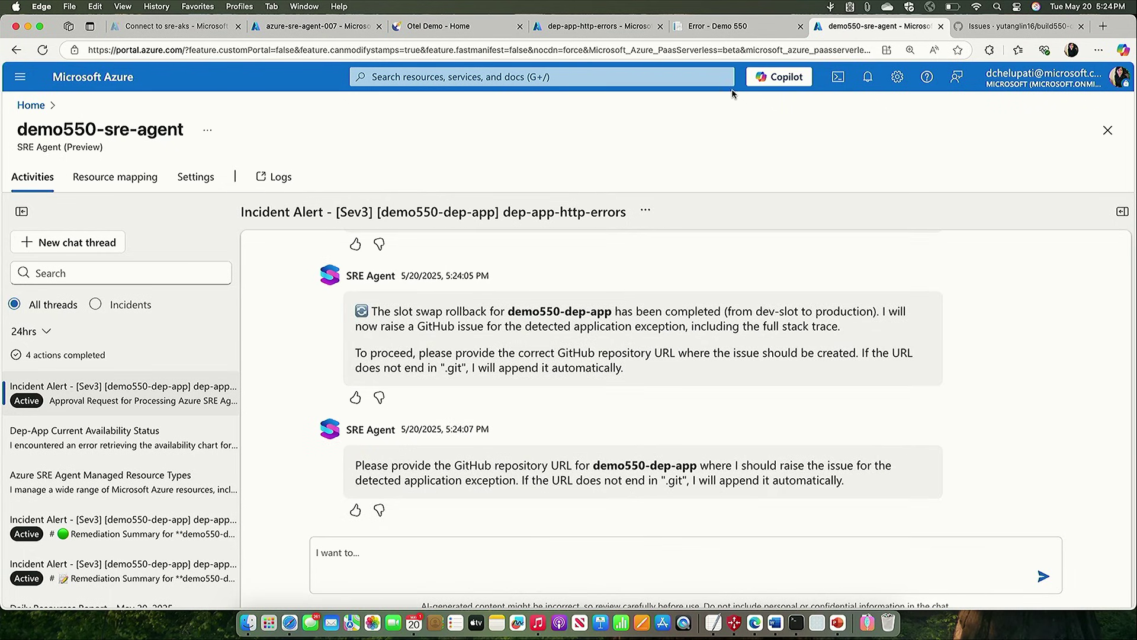
Step: Copy the build550-dep-app repository URL from GitHub and send it in the SRE Agent chat
click(963, 27)
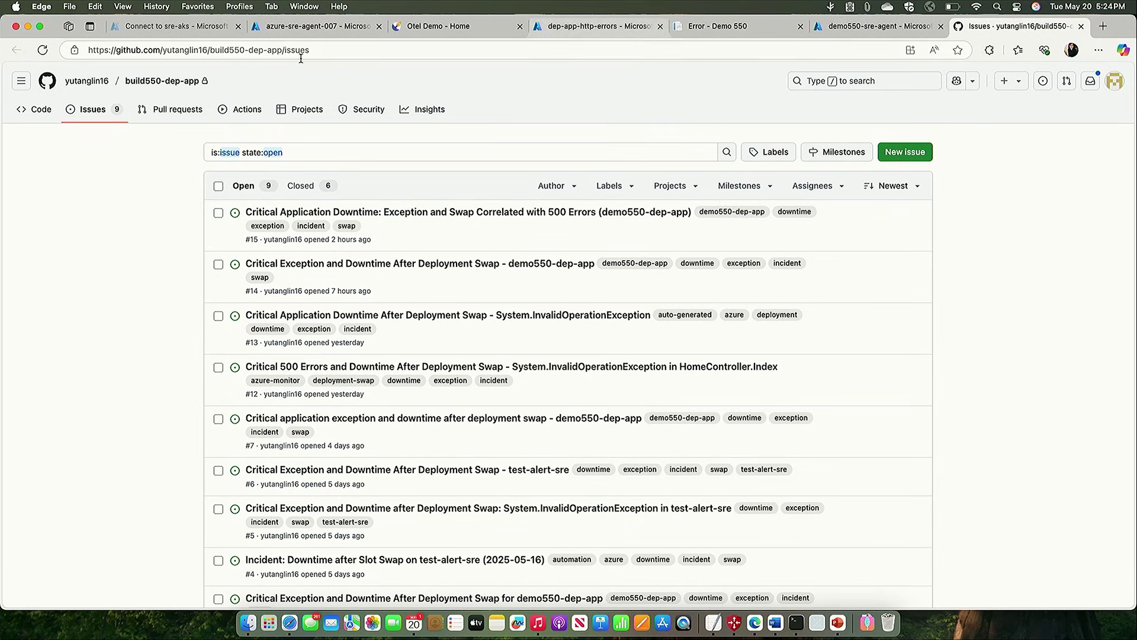
click(275, 49)
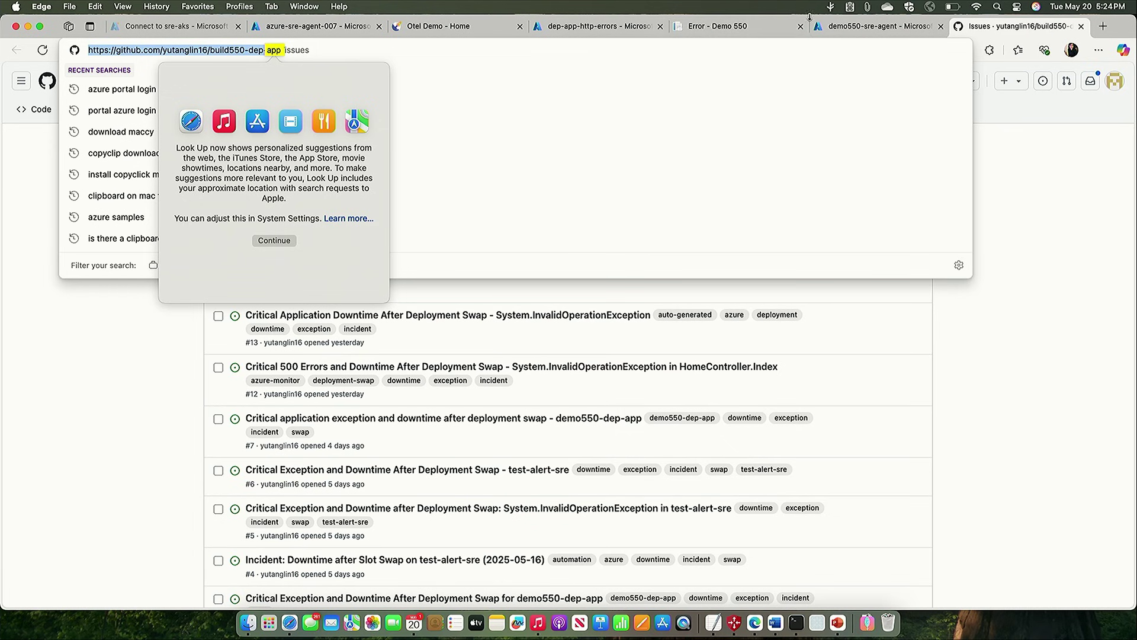
click(880, 26)
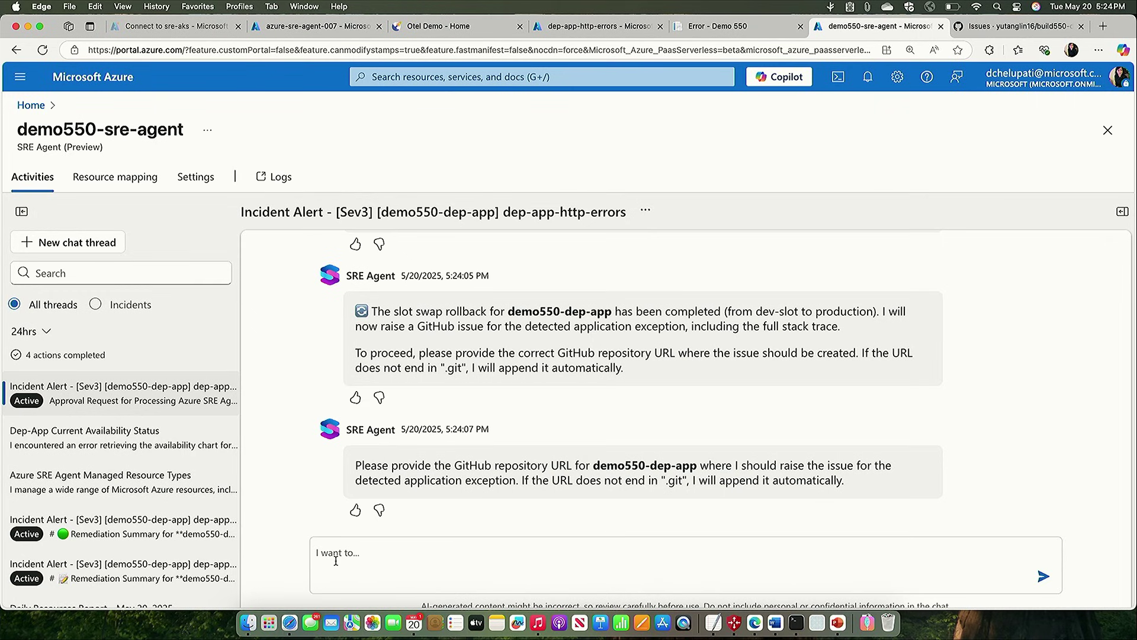
click(1063, 31)
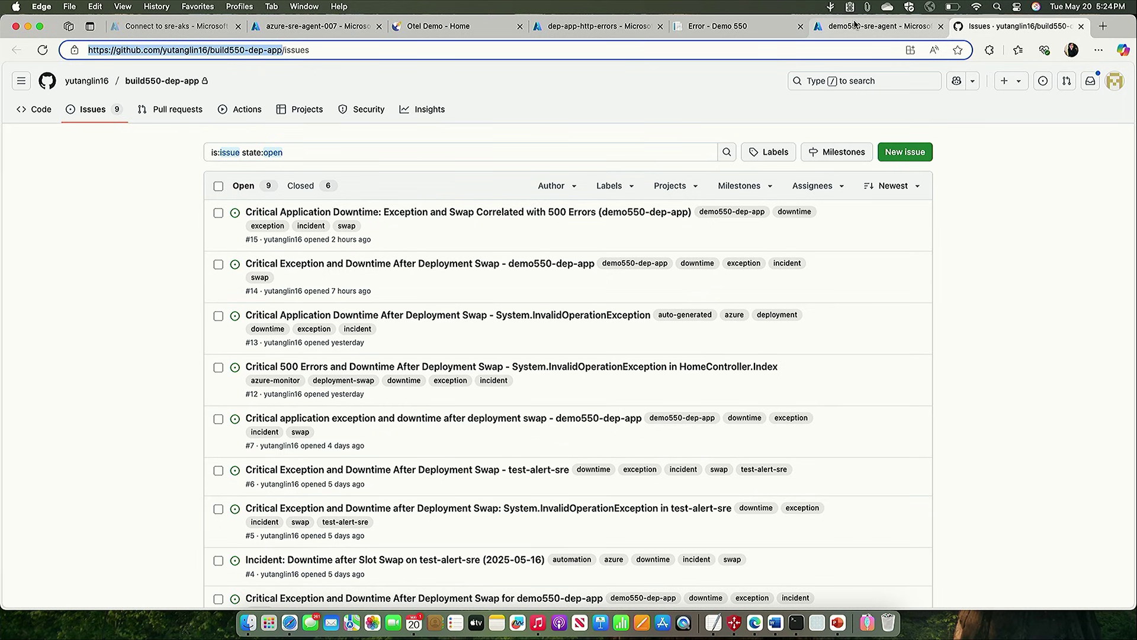
click(855, 25)
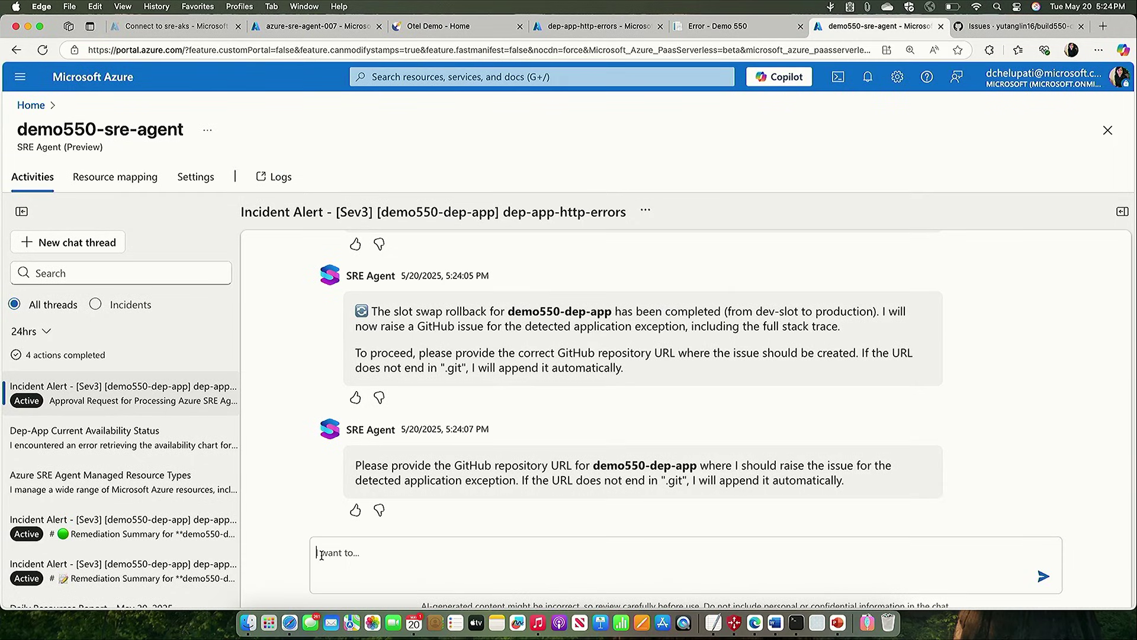
text(https://github.com/yutanglin16/build550-dep-app)
key(Return)
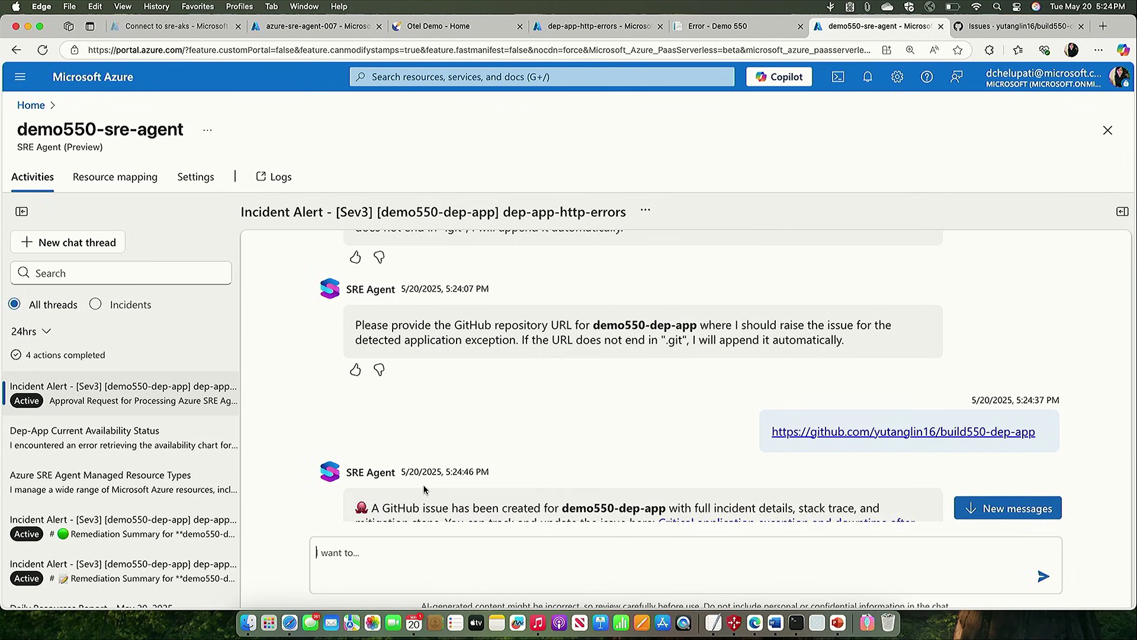
scroll(423, 484, down, 2)
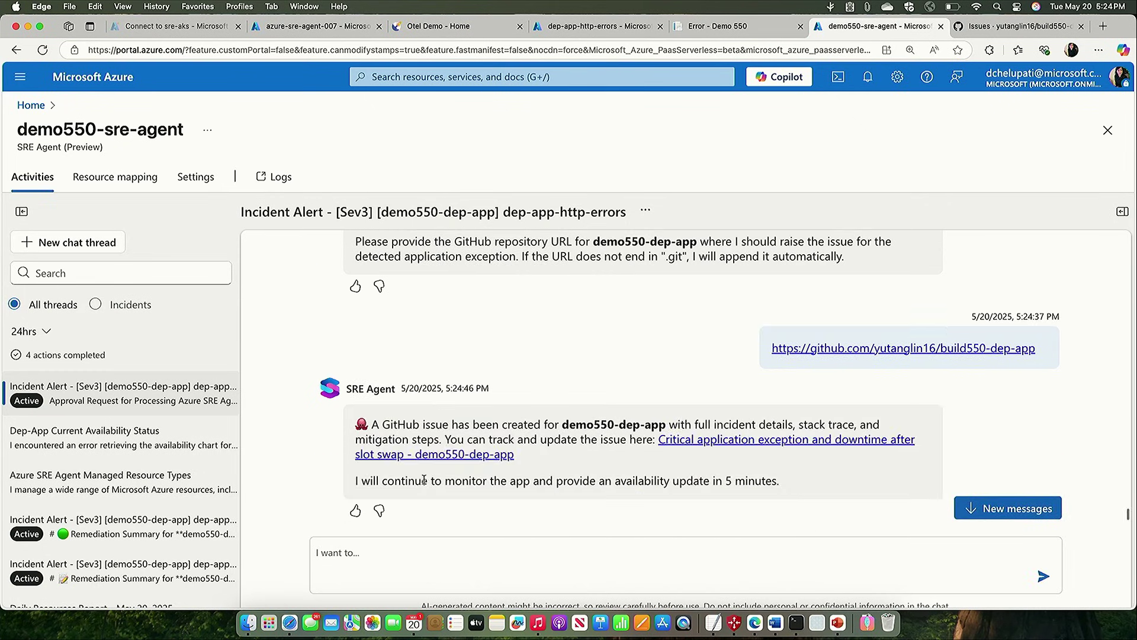
Step: Open GitHub issue #16 from the agent's reply, then reload the Demo 550 web app
click(668, 445)
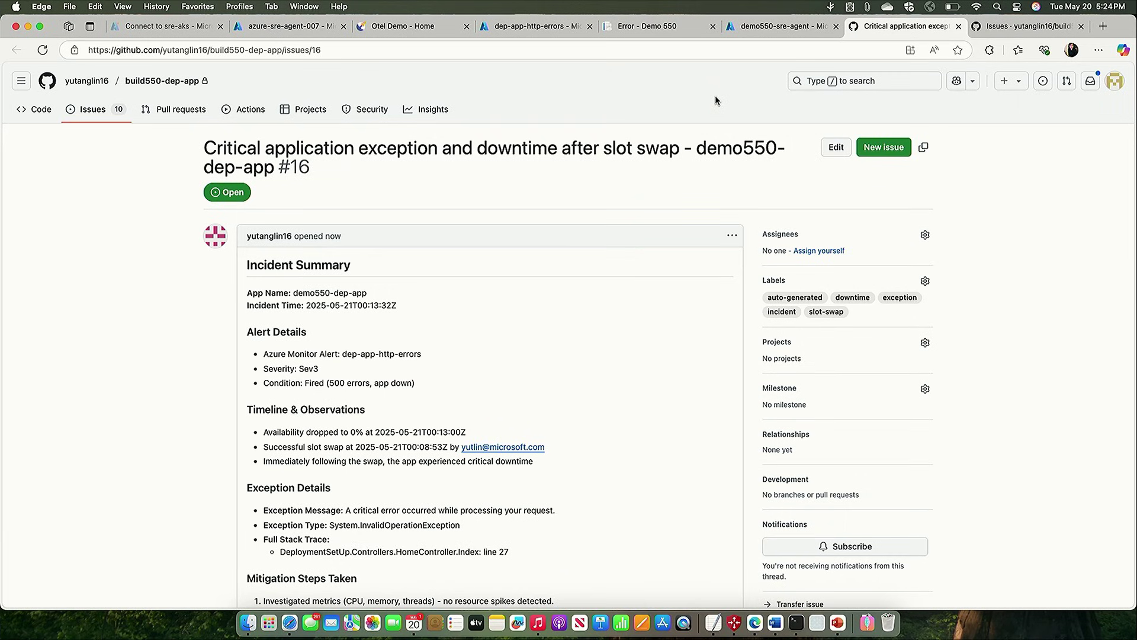
click(662, 26)
key(super+r)
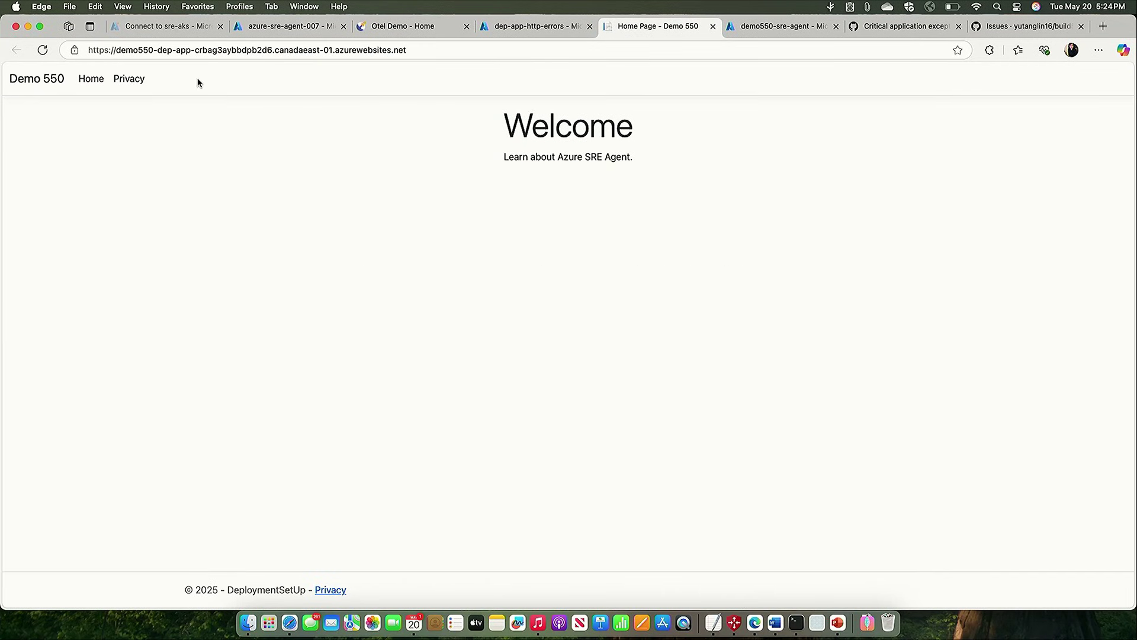
Step: Glance over the azure-sre-agent-007, Otel Demo and sre-aks tabs, then bring up the Build2025-DEM550 deck
click(160, 26)
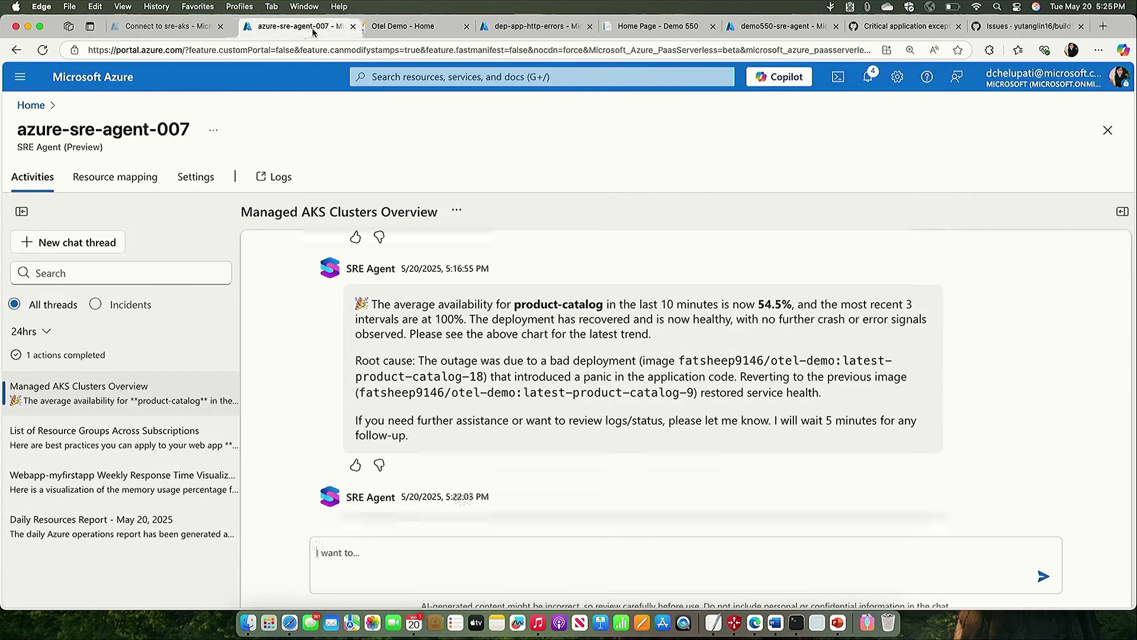
click(403, 26)
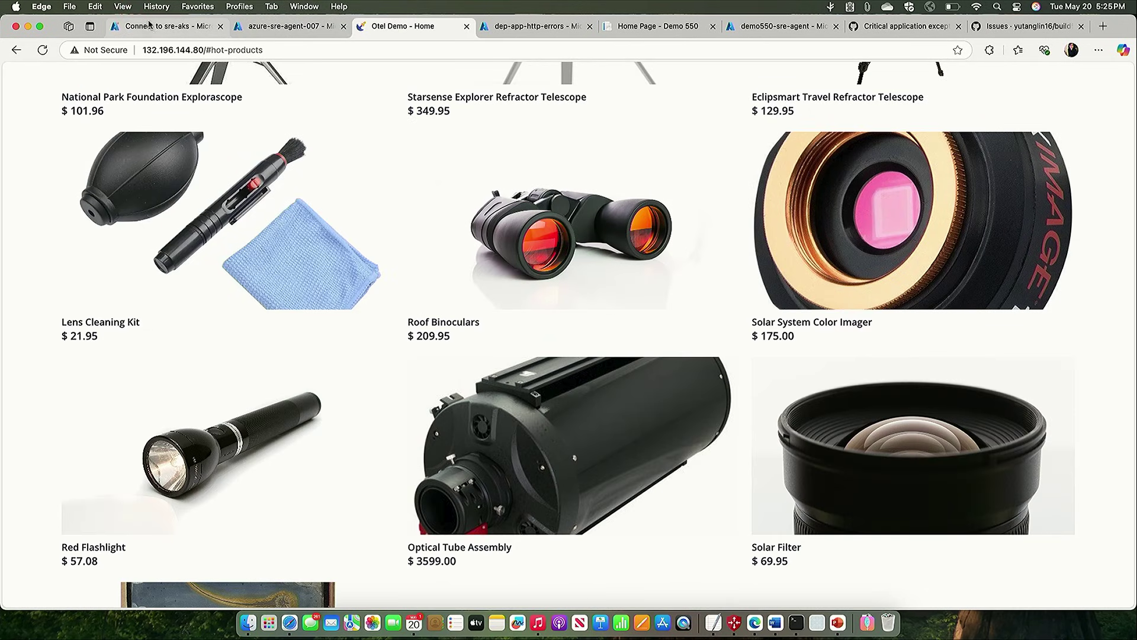
click(194, 27)
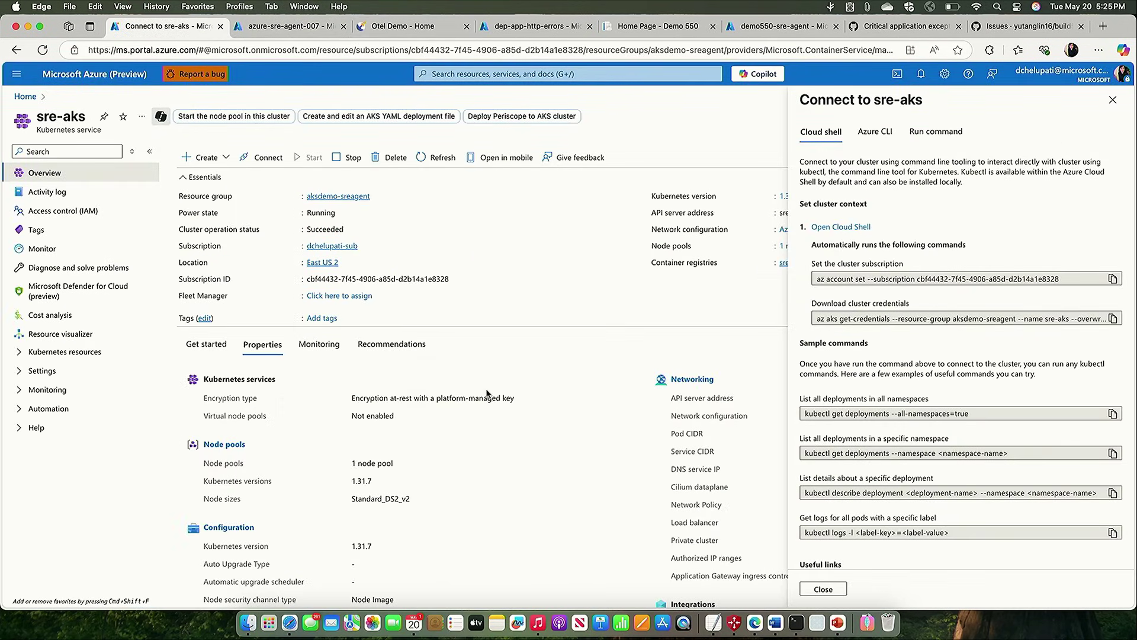
click(837, 621)
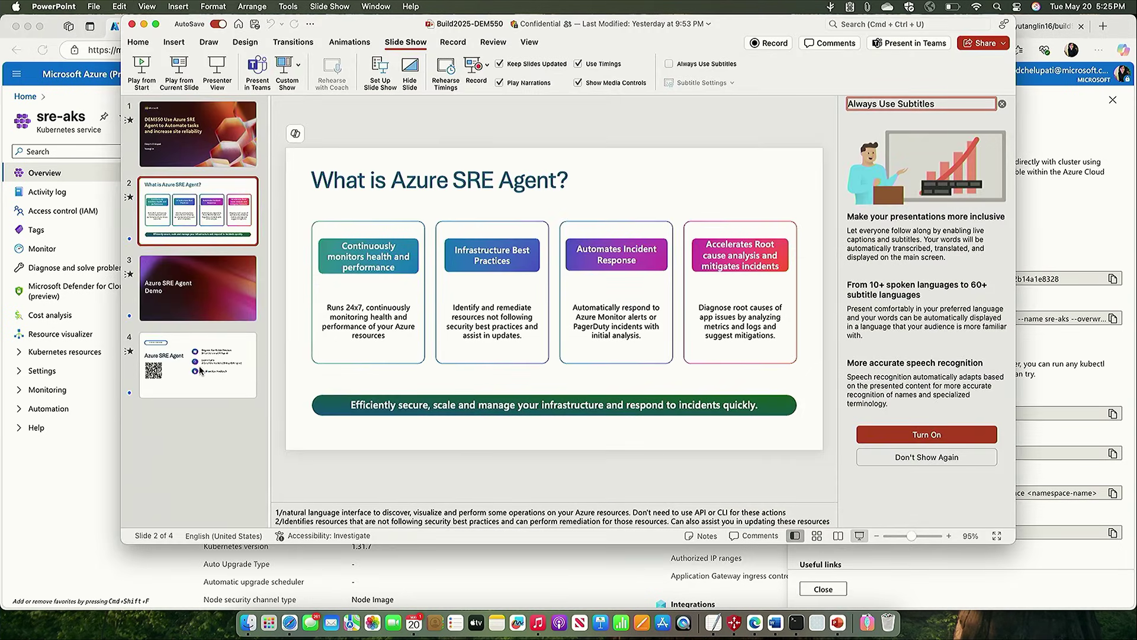
Step: Show slide 4, the closing 'Azure SRE Agent' slide with QR code and links
click(177, 368)
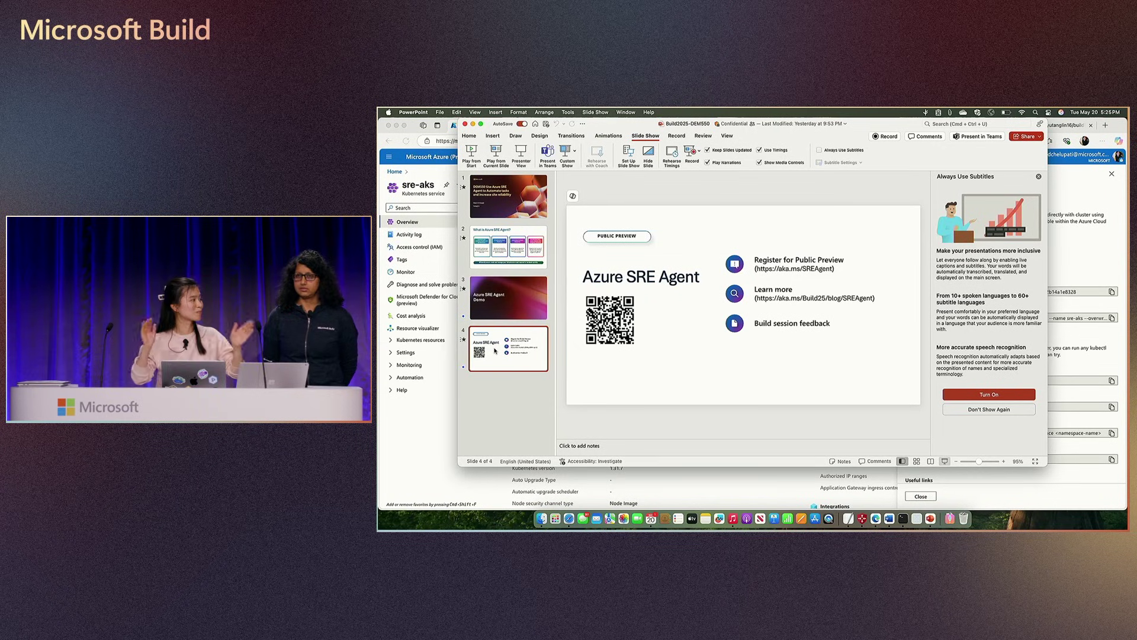